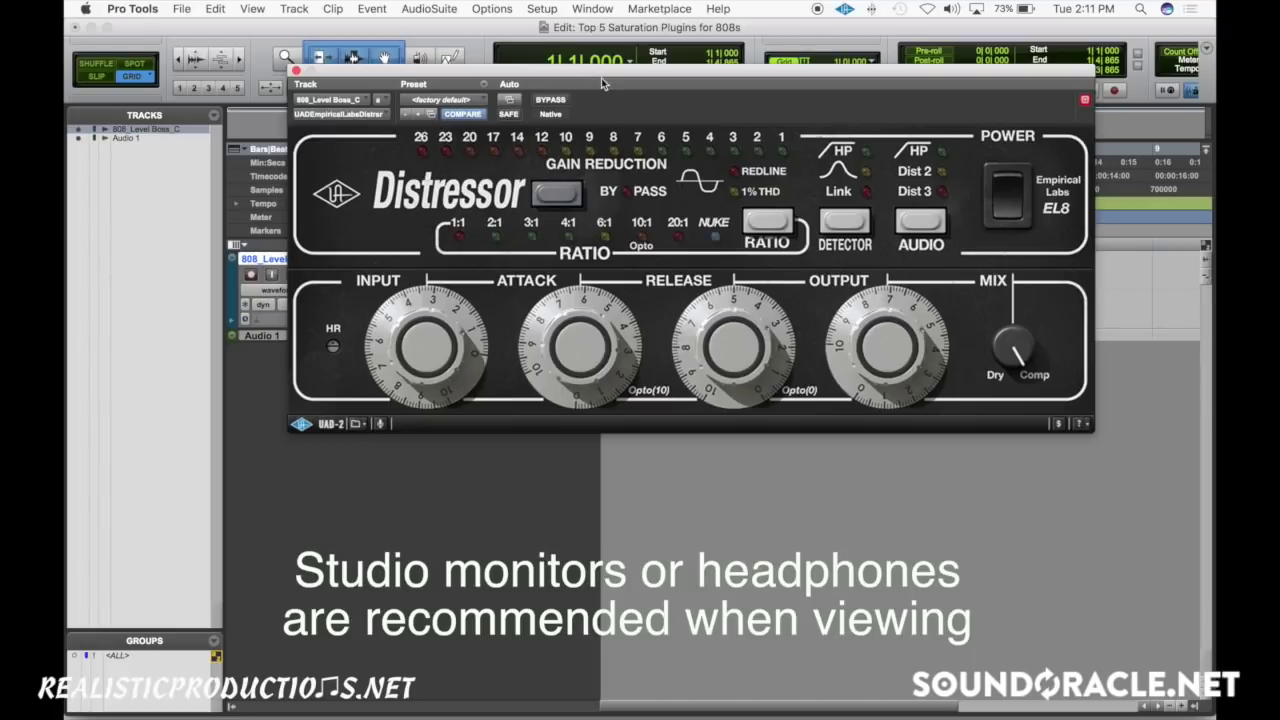
- Power on the Distressor and play the 808 with the audio mode changed to Dist 3 plus high-pass
left_click_drag(601, 78, 561, 76)
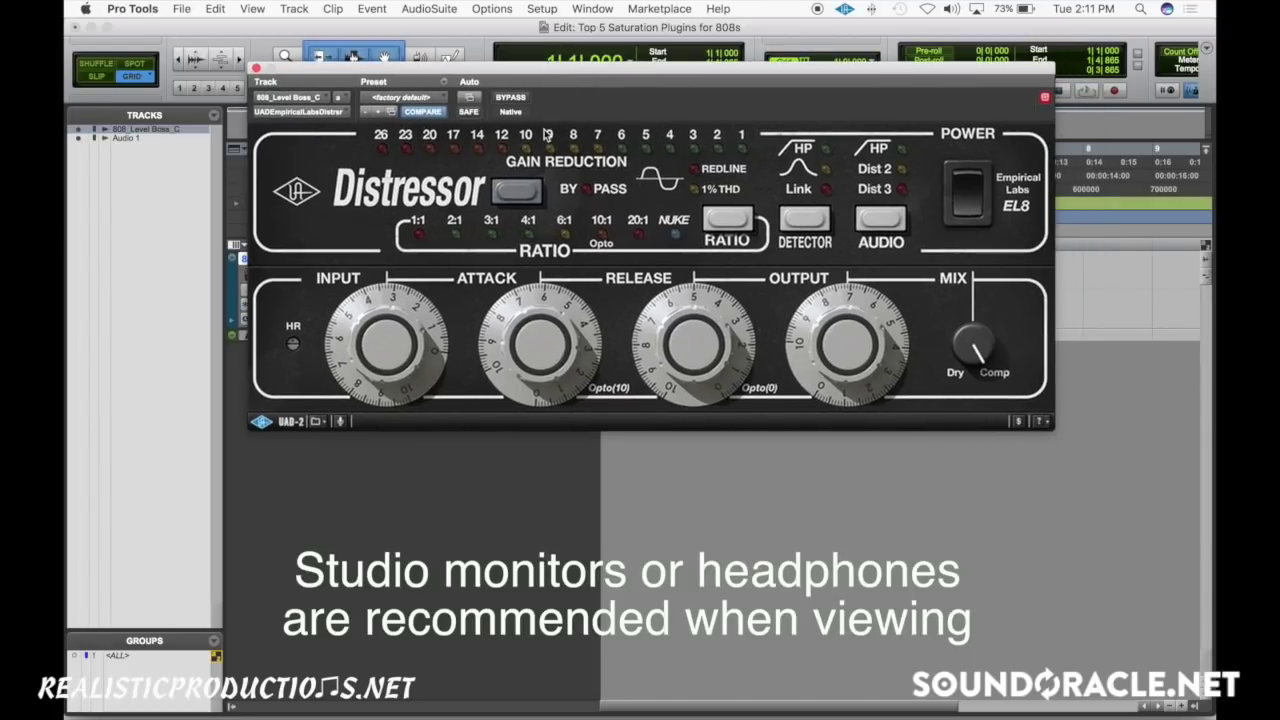
left_click(964, 185)
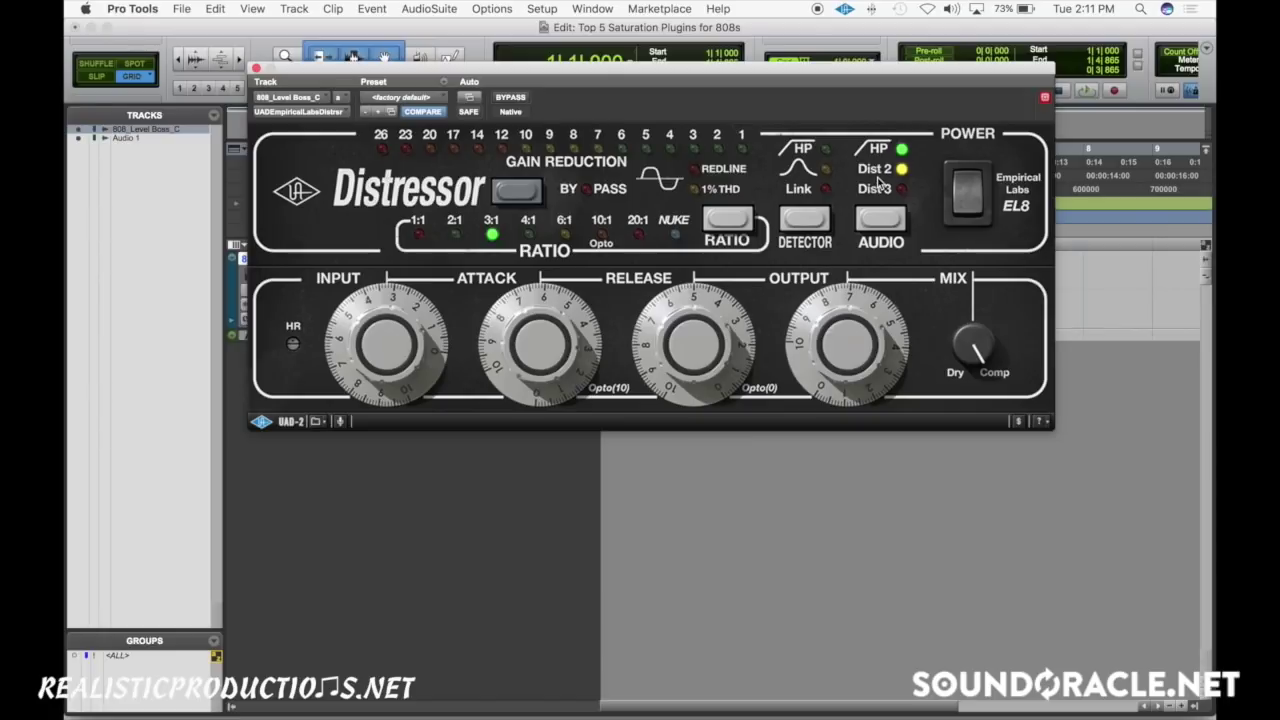
key("space")
left_click(884, 224)
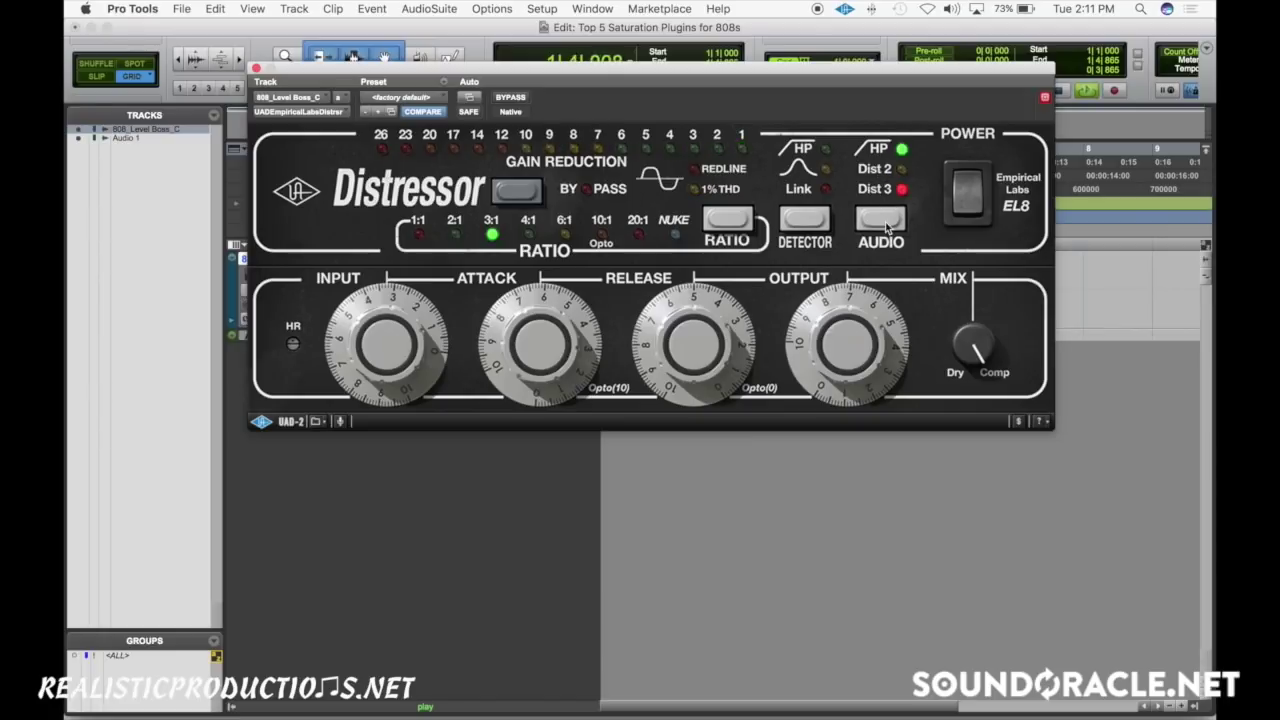
- Compare the 808 with the Distressor powered off and on, set its audio mode to Dist 2 alone, and close the plug-in window
left_click(968, 185)
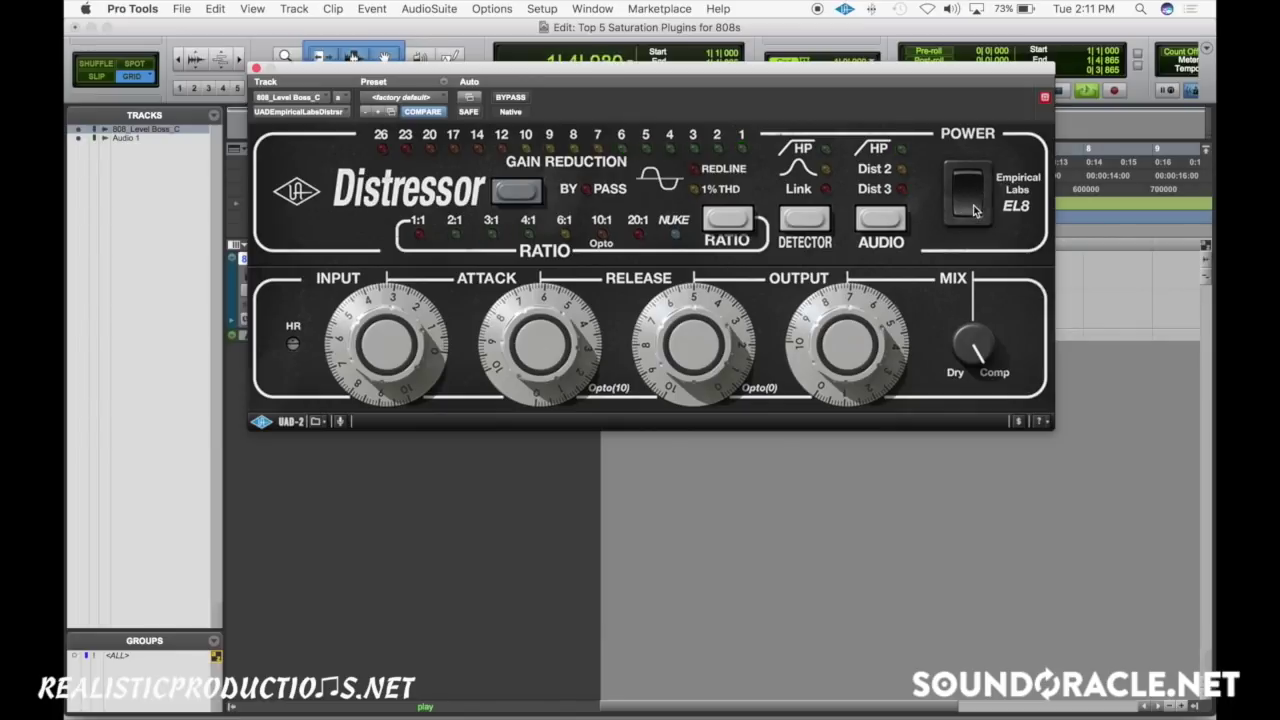
left_click(968, 185)
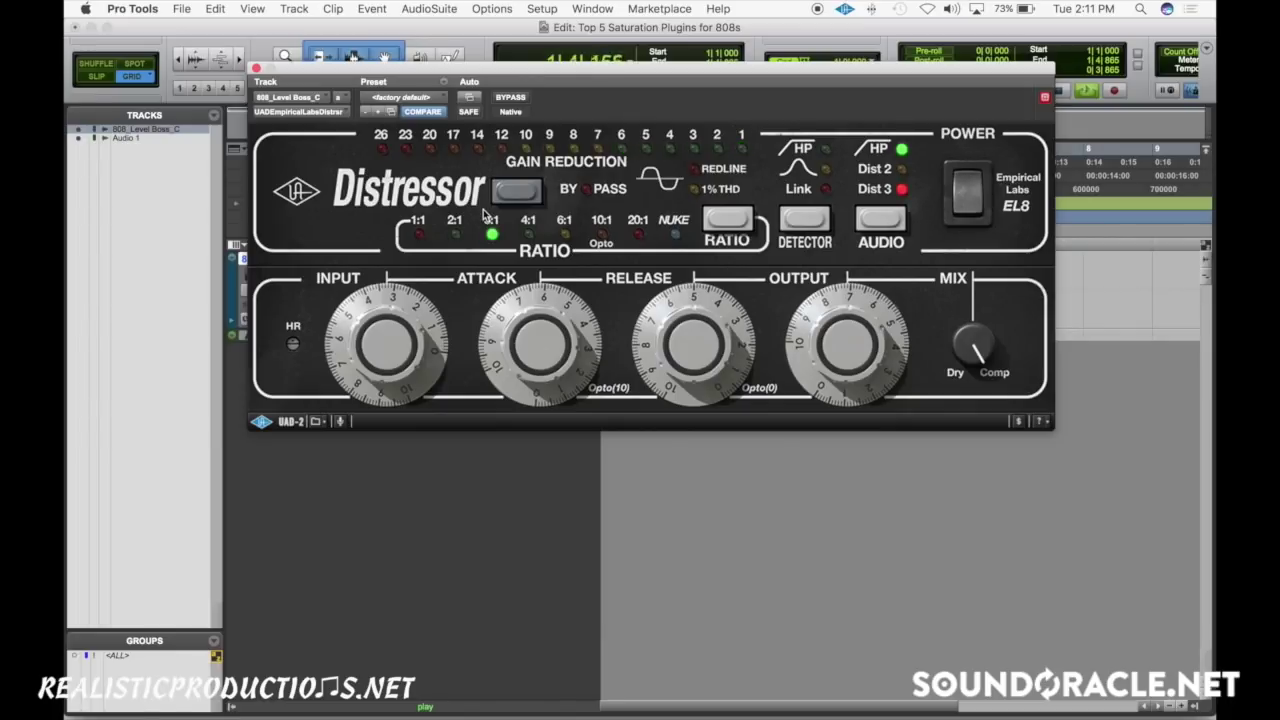
left_click(902, 171)
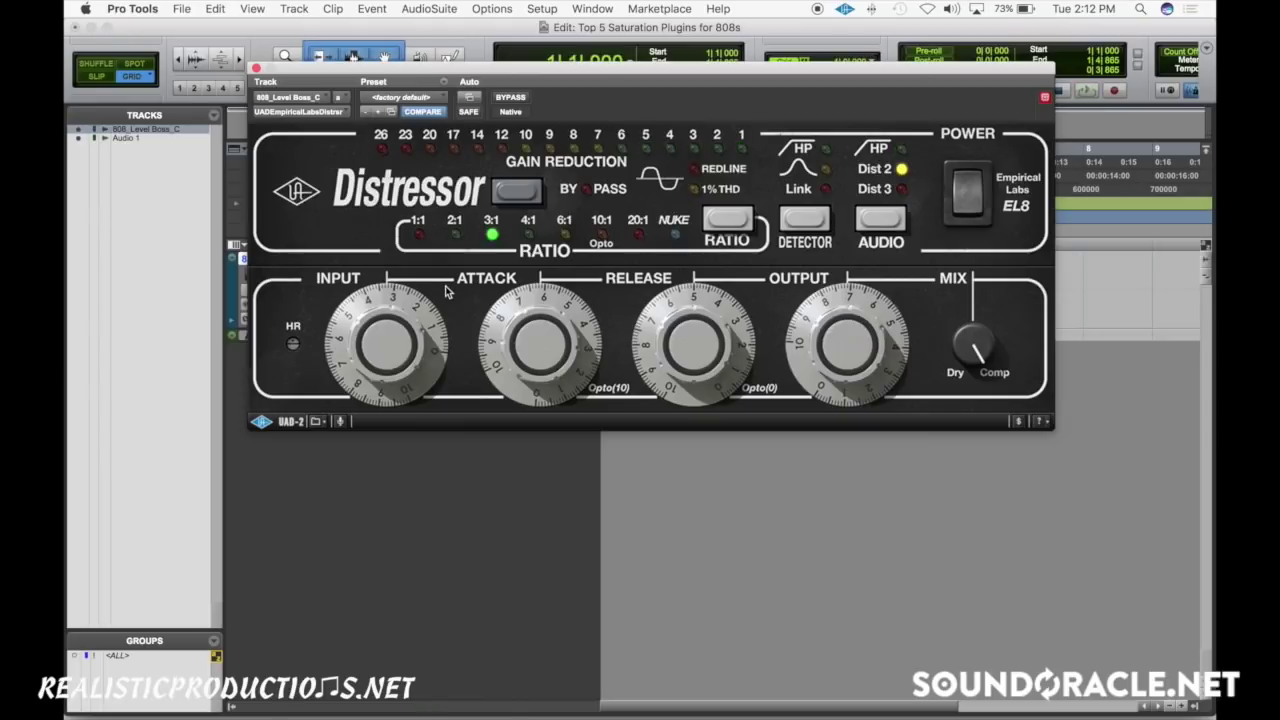
left_click(256, 68)
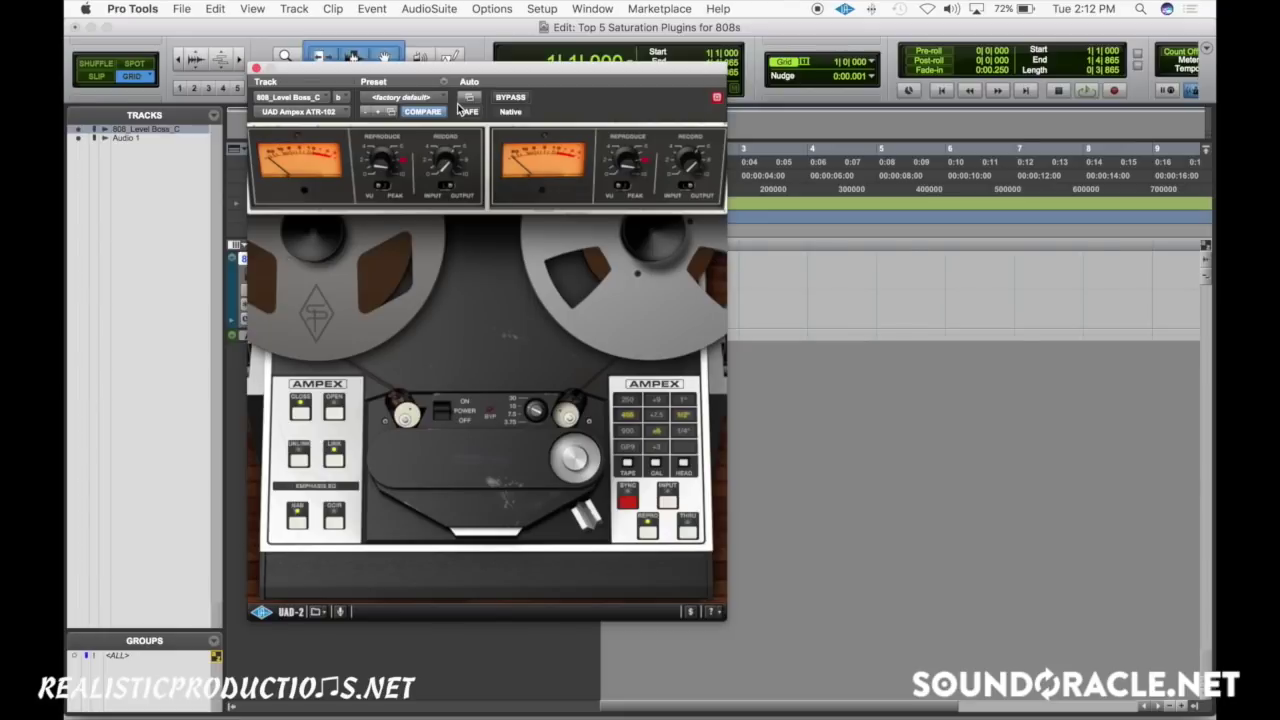
- Audition the 808 through the Ampex ATR-102 with bypass on and off, and close the plug-in window
key("space")
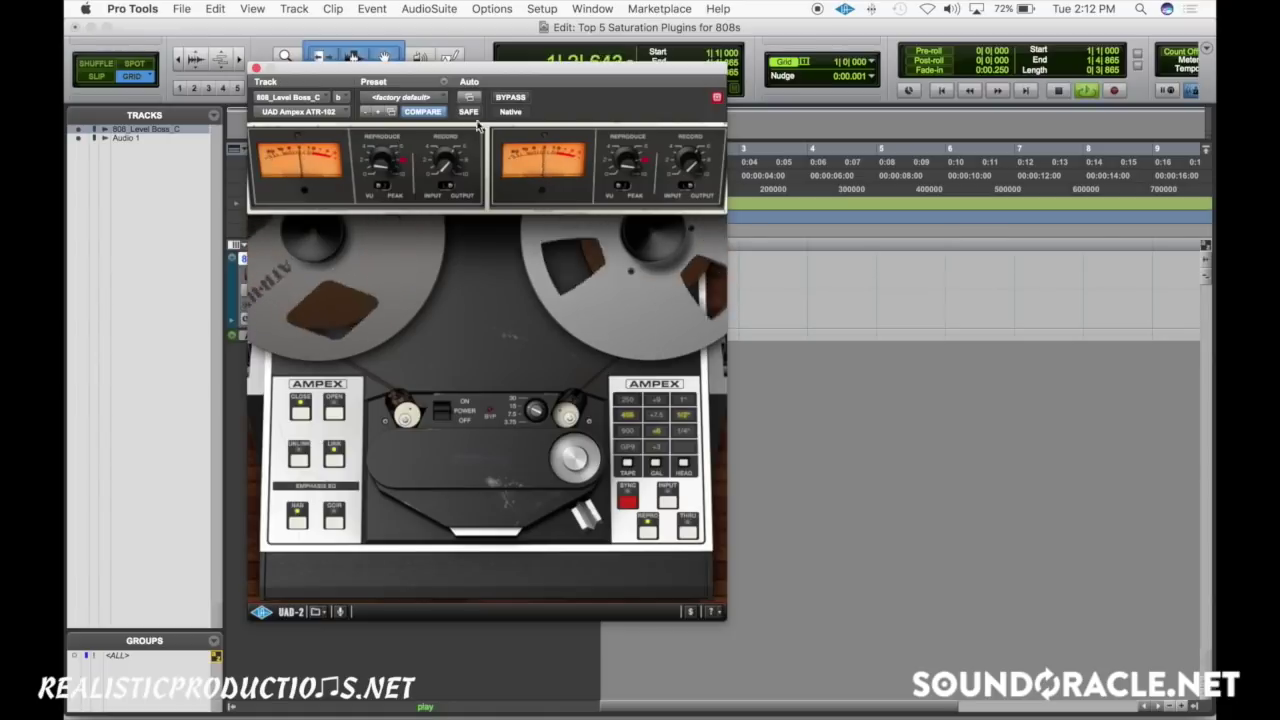
left_click(511, 98)
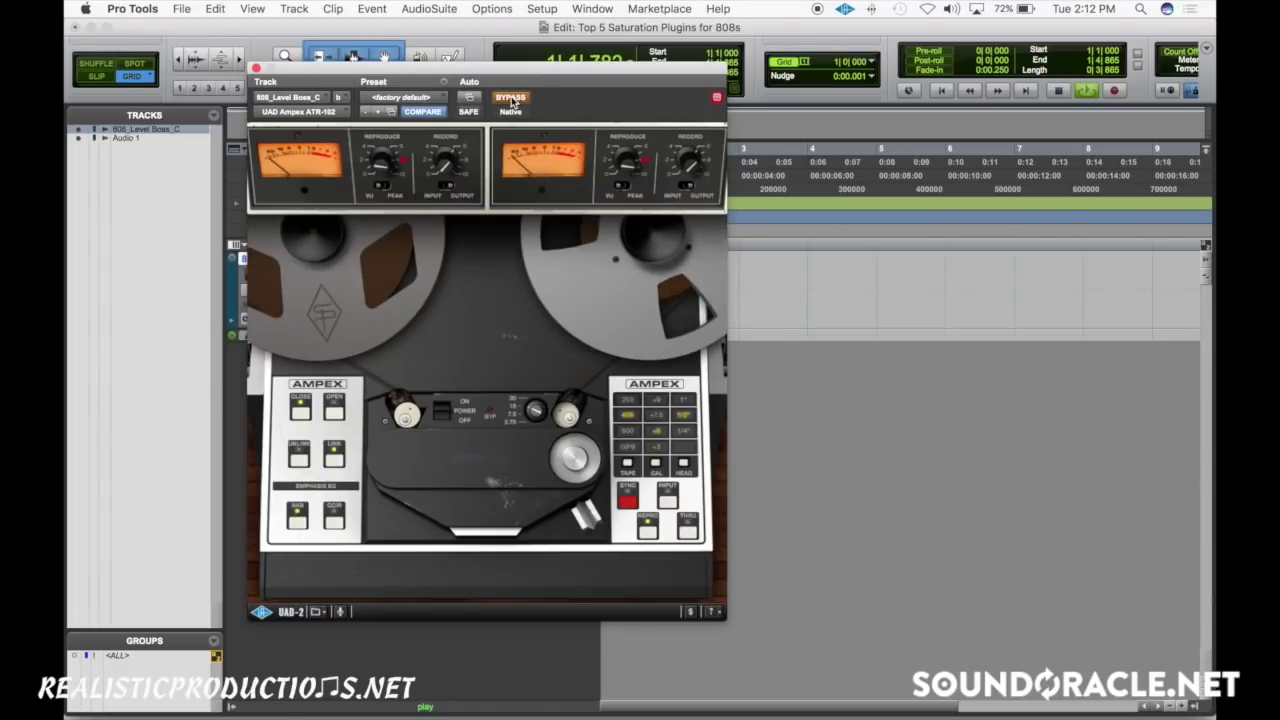
left_click(511, 98)
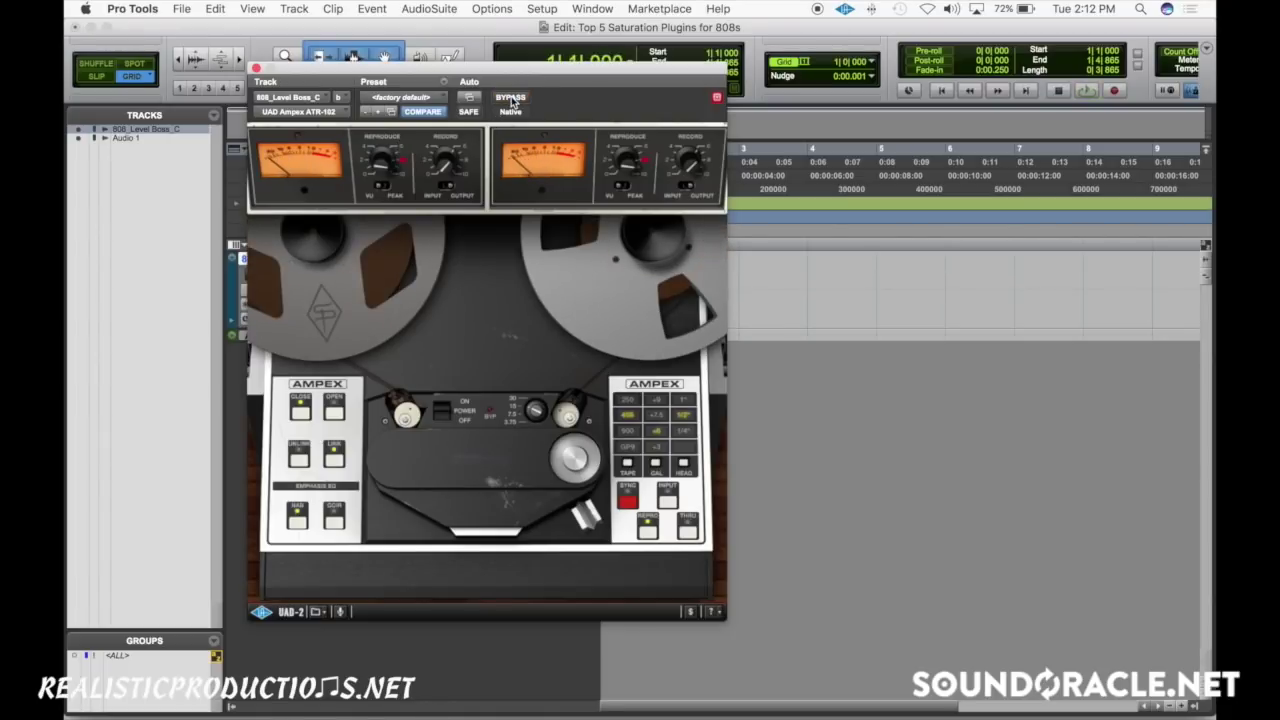
left_click(256, 68)
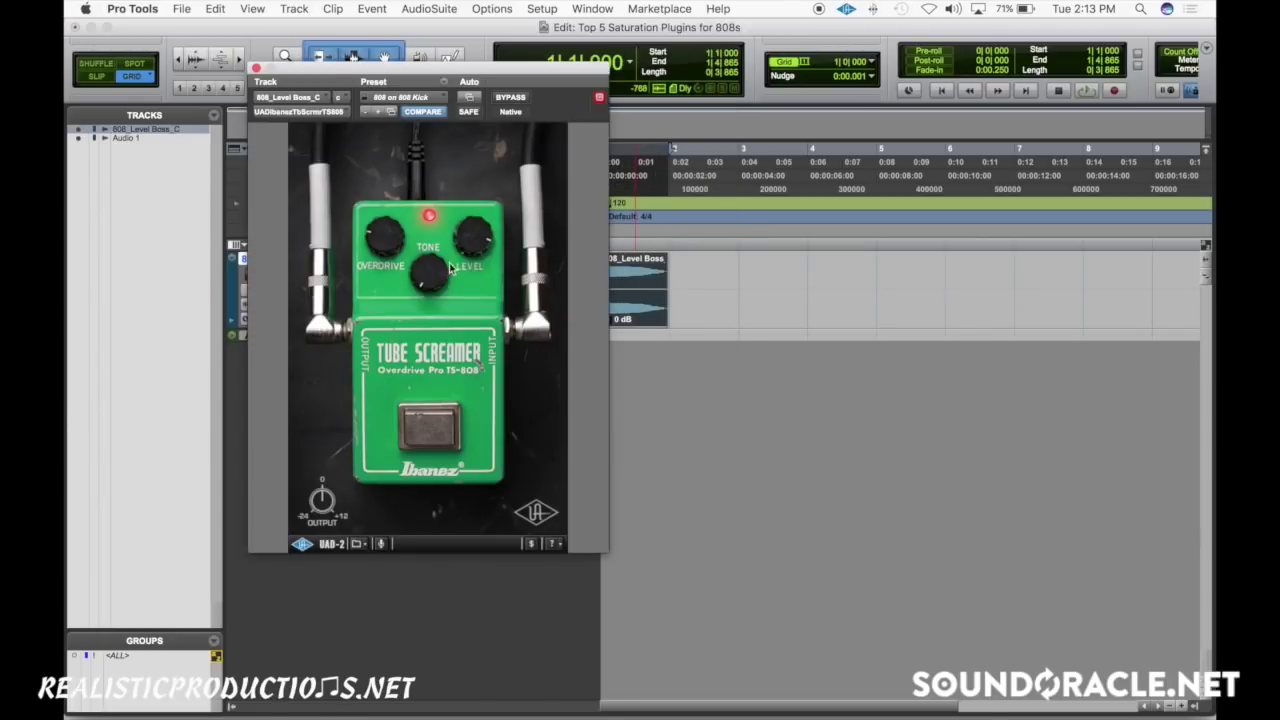
- Play the 808 through the Ibanez Tube Screamer, comparing the sound with the pedal disengaged and engaged
left_click_drag(438, 74, 560, 80)
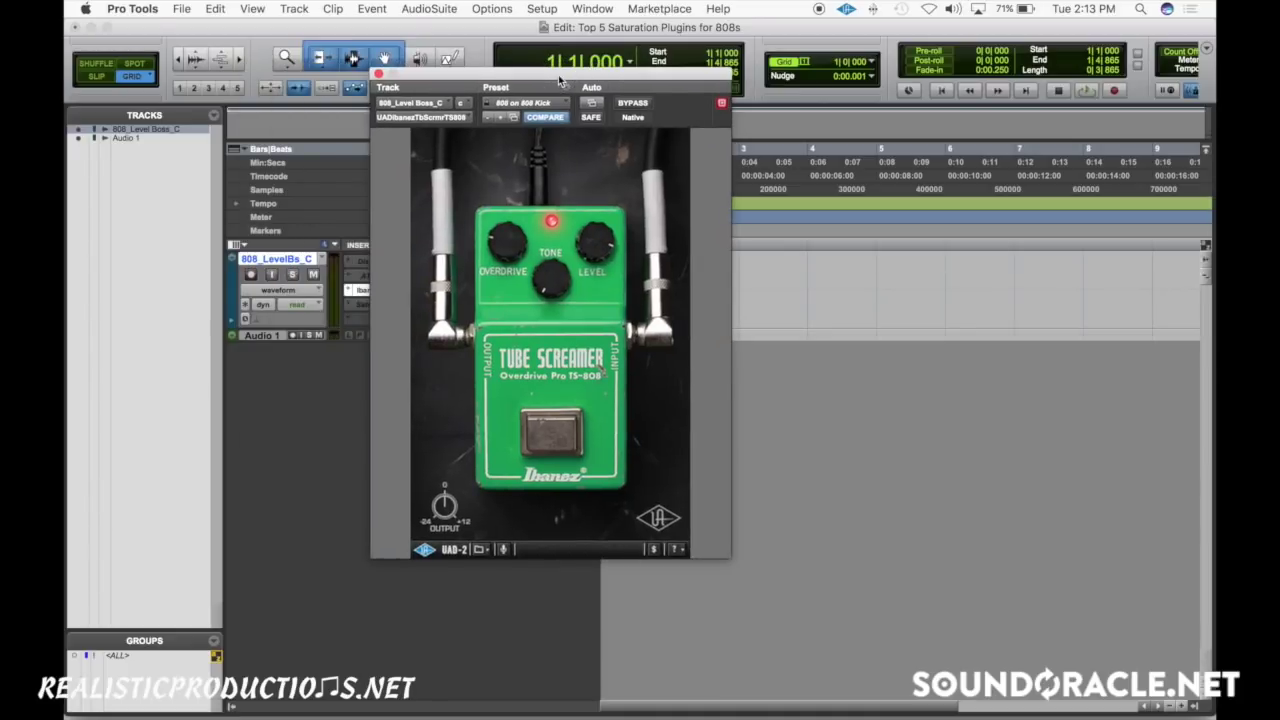
left_click_drag(486, 72, 411, 74)
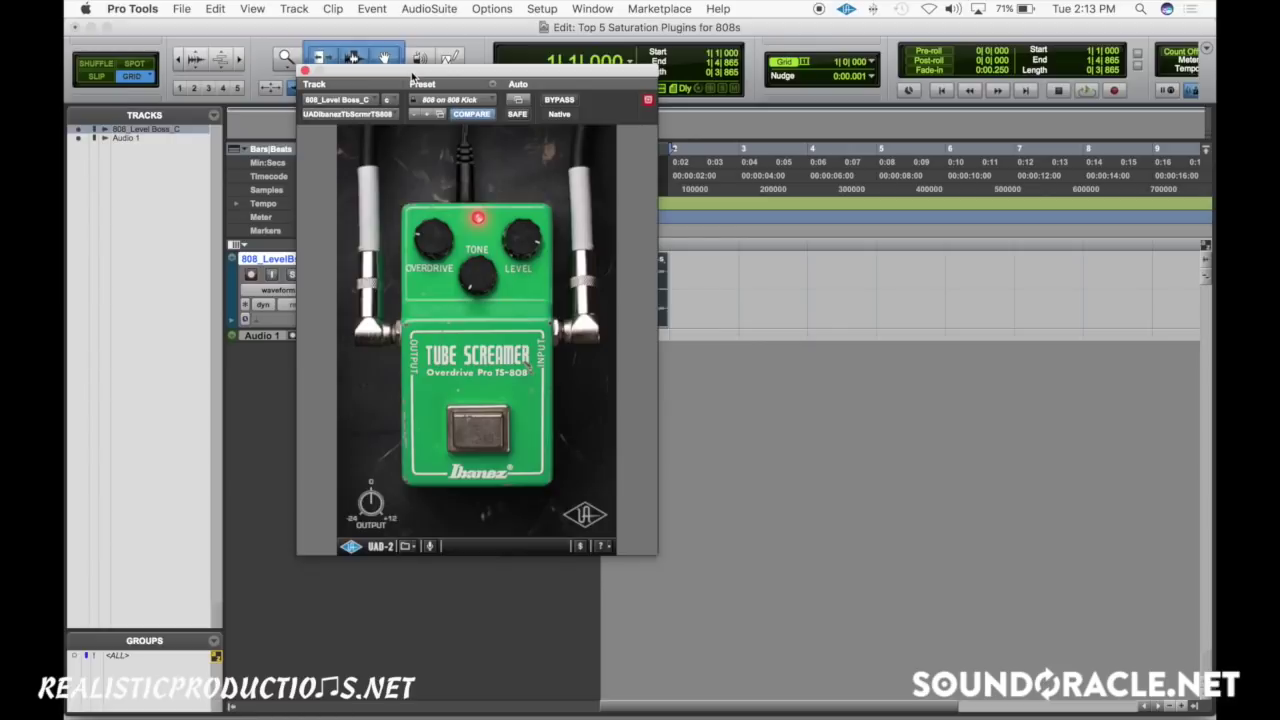
key("space")
left_click(489, 448)
left_click(489, 448)
key("space")
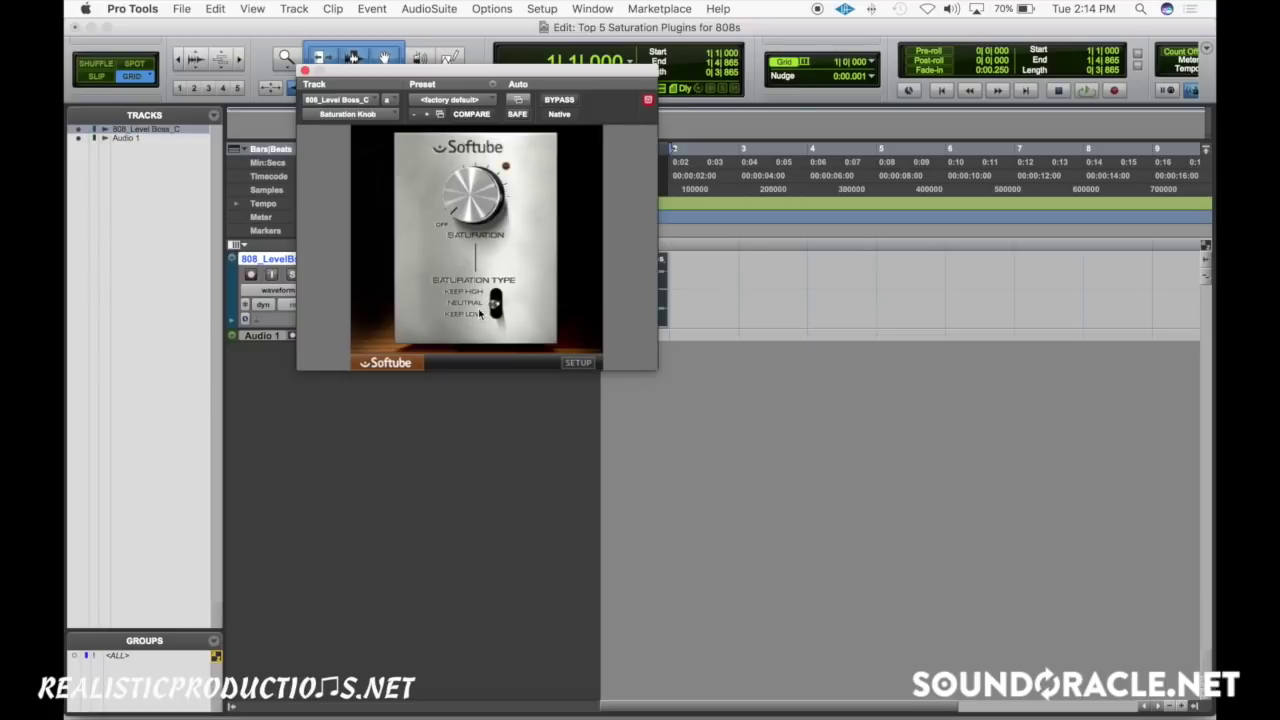
- Adjust the Softube Saturation Knob's saturation amount while the 808 plays, and set the saturation type to Keep Low
mouse_move(476, 206)
left_mouse_down()
mouse_move(480, 222)
mouse_move(491, 207)
left_mouse_up()
key("space")
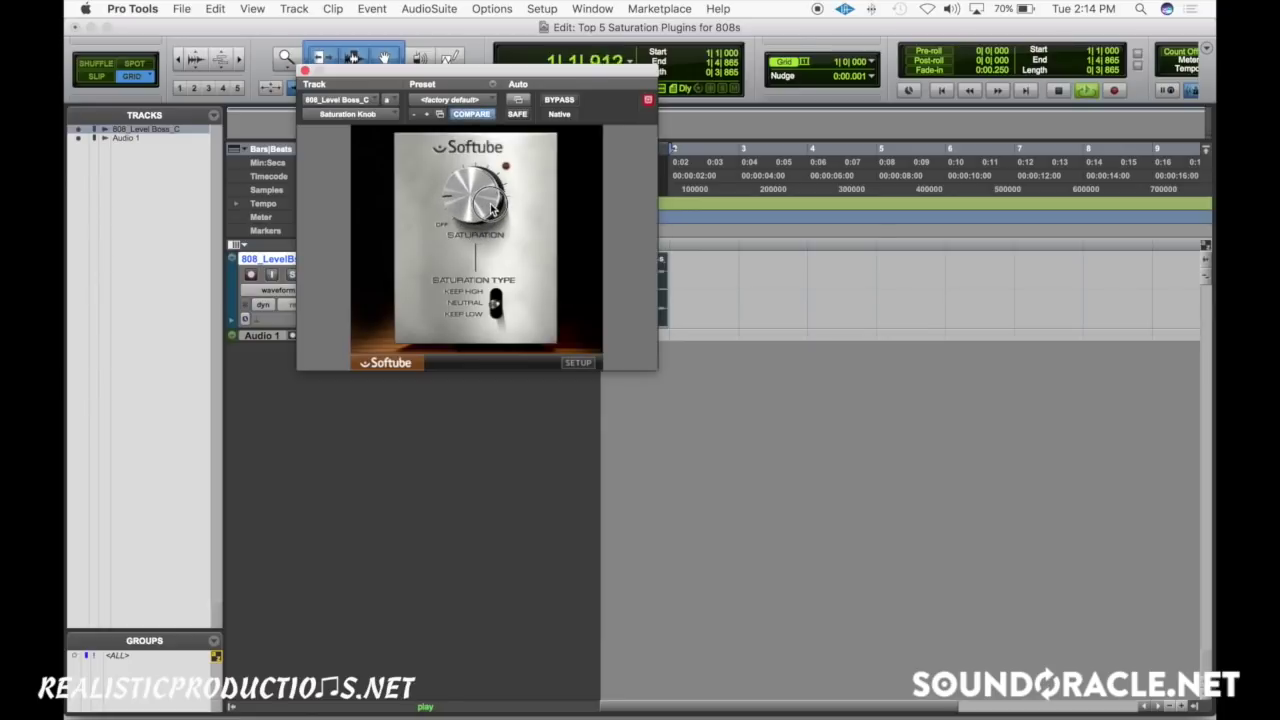
left_click_drag(496, 302, 508, 257)
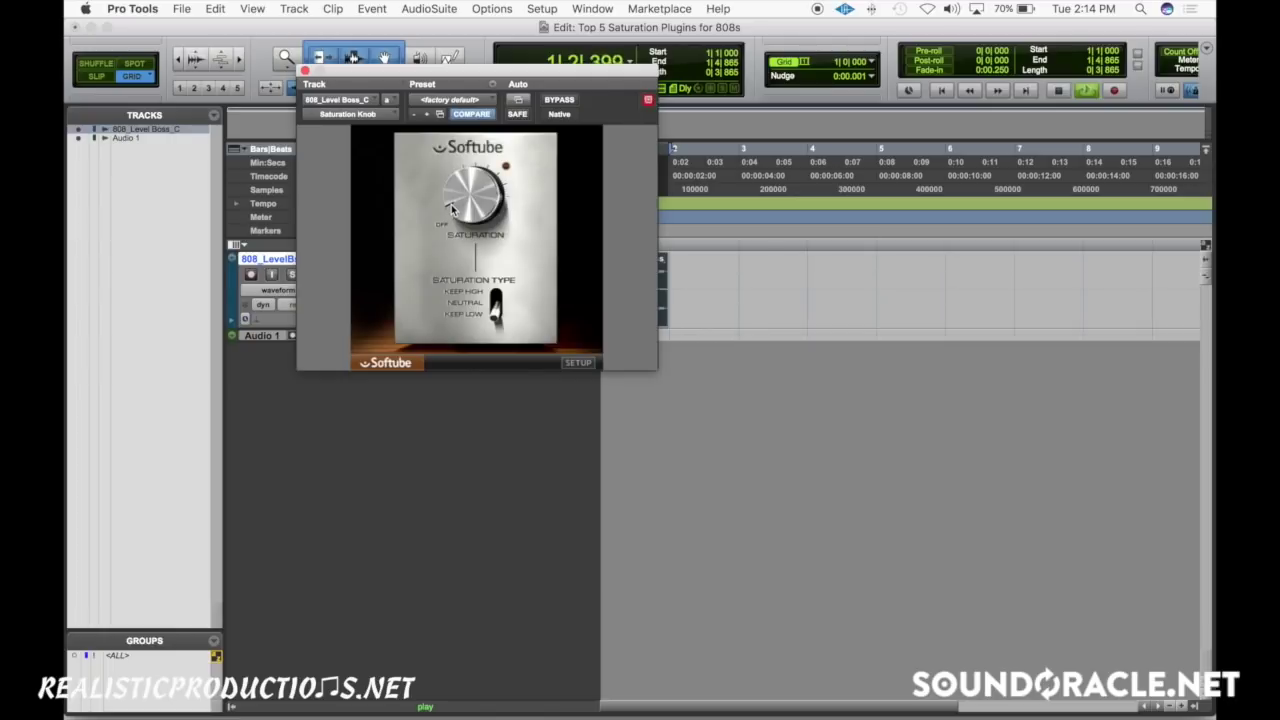
key("space")
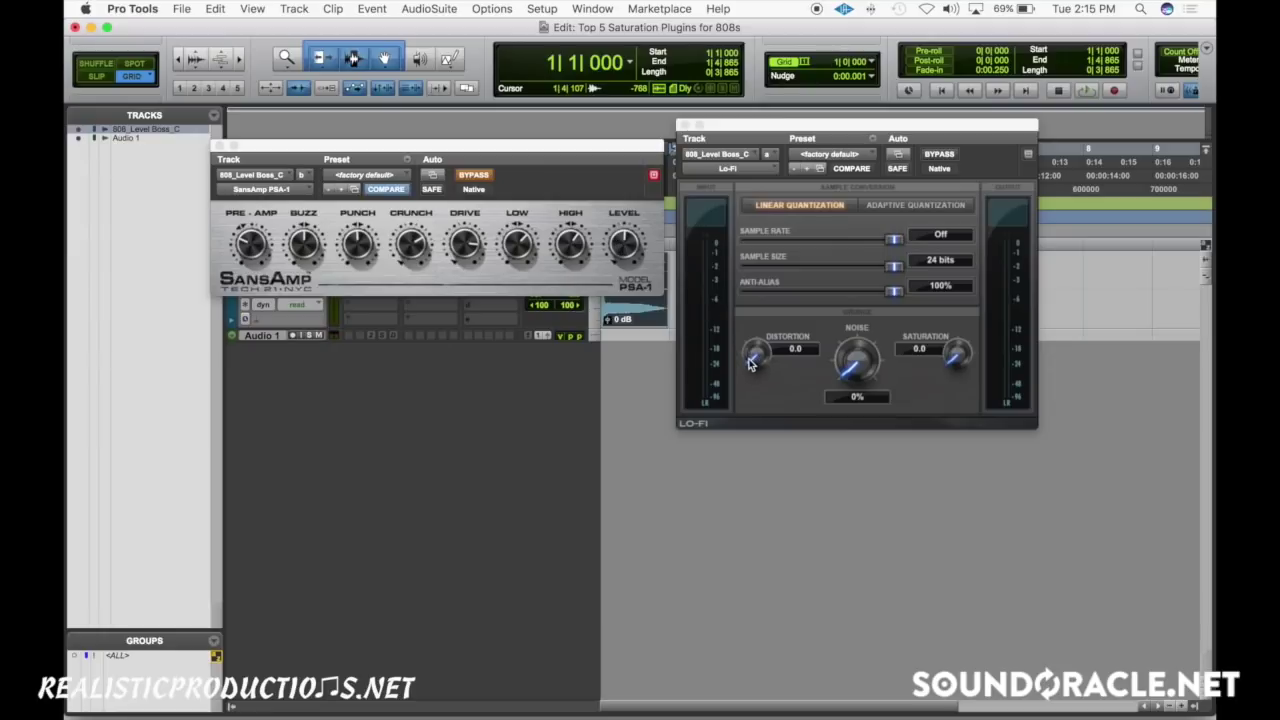
- Set Lo-Fi's distortion to 0.2 and saturation to 0.3, compare with bypass during playback, and leave Lo-Fi bypassed
left_click_drag(752, 362, 754, 358)
key("space")
left_click_drag(966, 360, 970, 358)
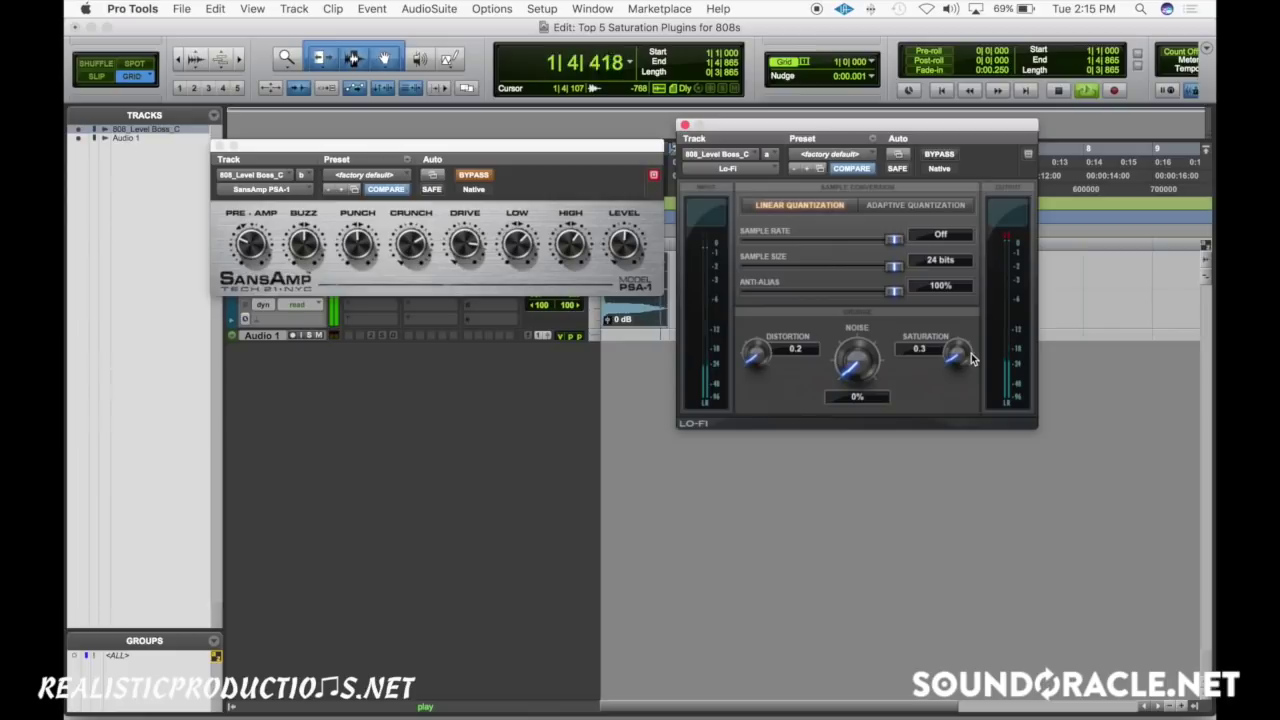
left_click(932, 155)
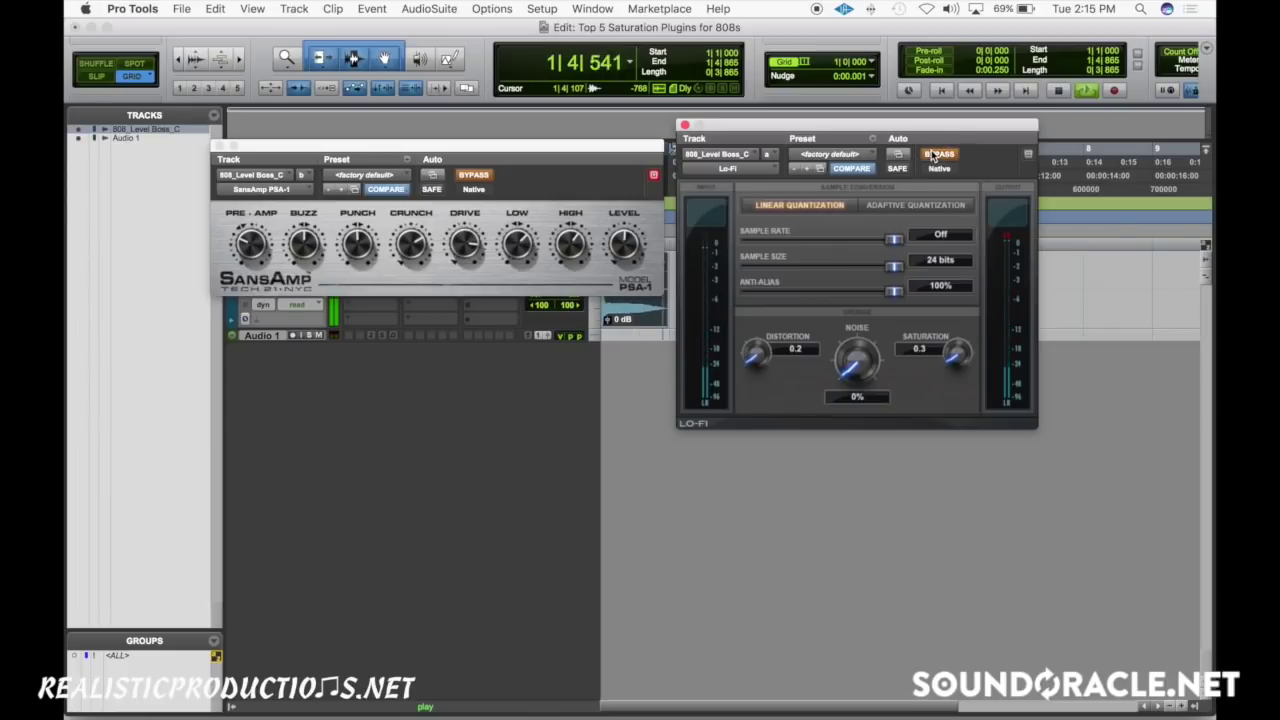
left_click(936, 155)
left_click(940, 155)
- Take the SansAmp PSA-1 out of bypass and adjust its Punch knob while the 808 plays
left_click(473, 174)
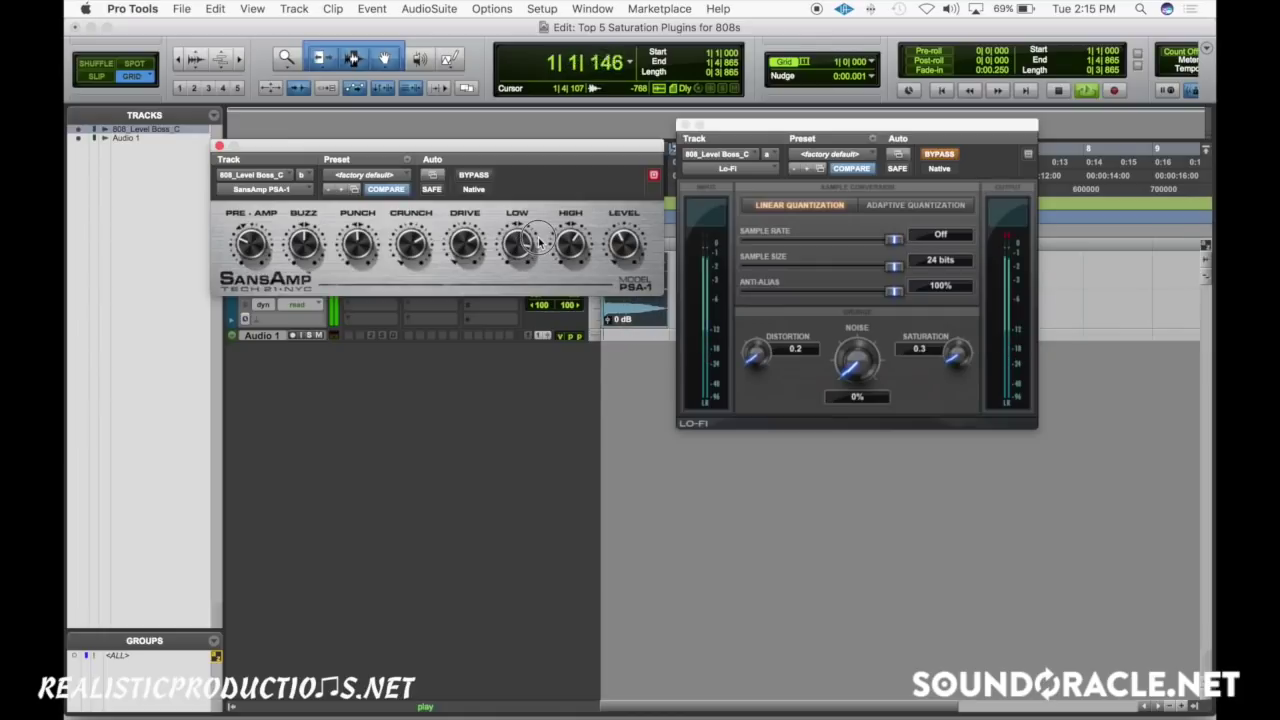
left_click_drag(365, 240, 374, 233)
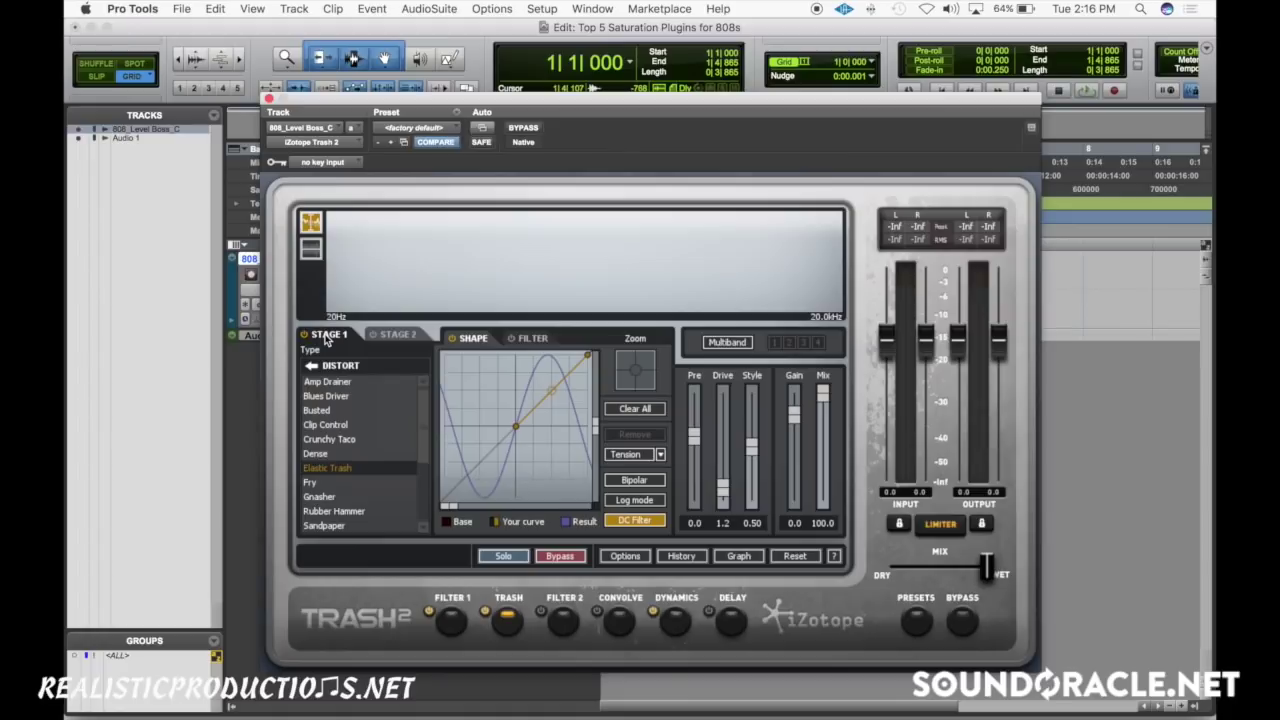
- During playback, set Trash 2's Stage 2 to the Capacity drive type with gain -17.2 and mix 77.6
key("space")
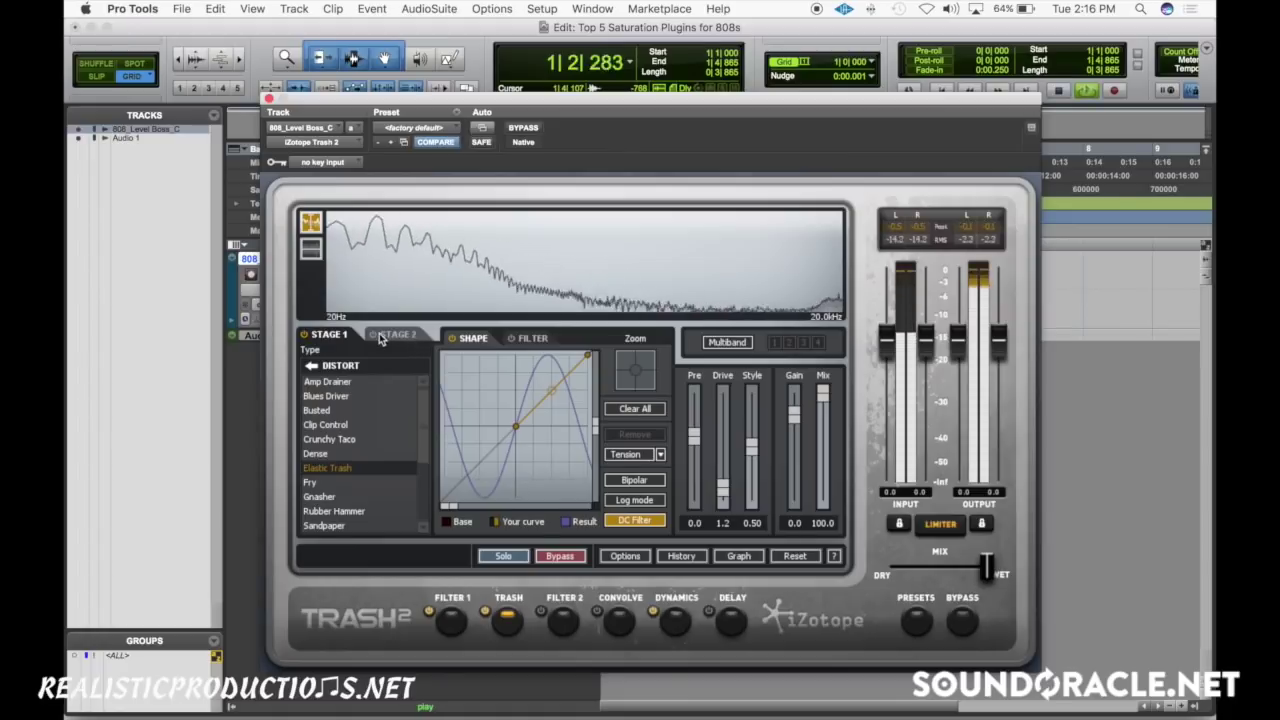
left_click(395, 335)
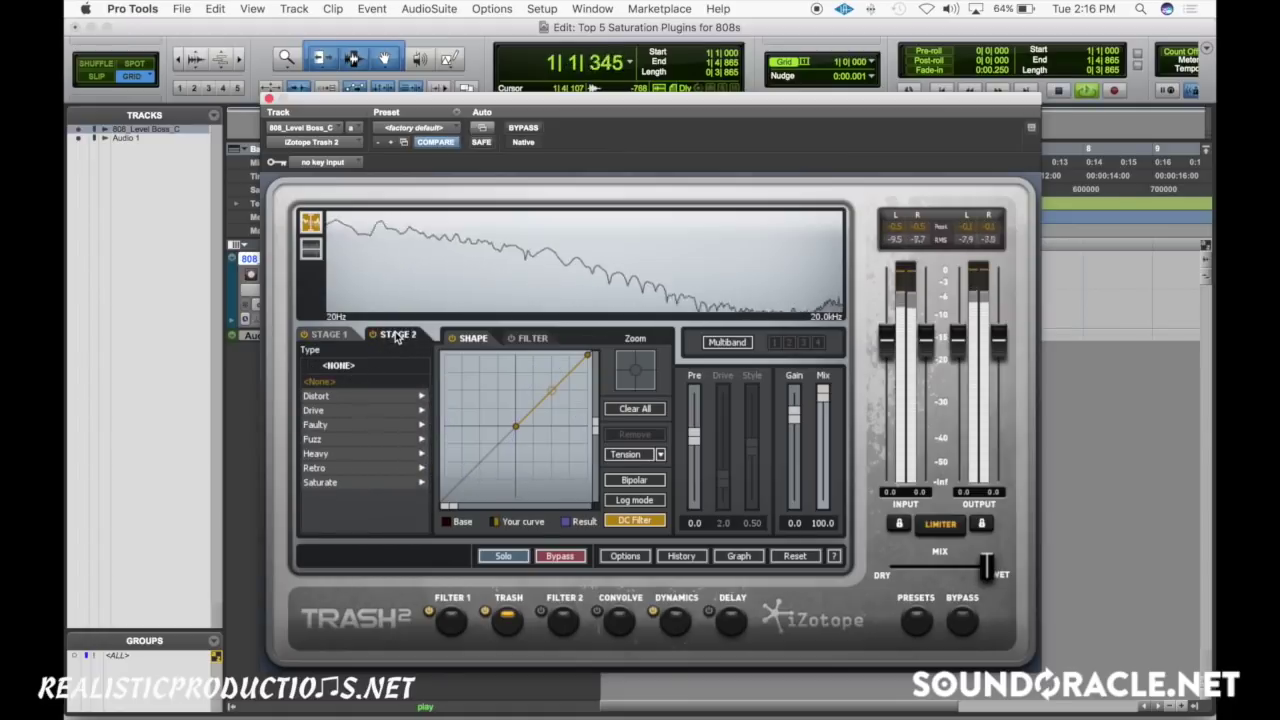
left_click(365, 411)
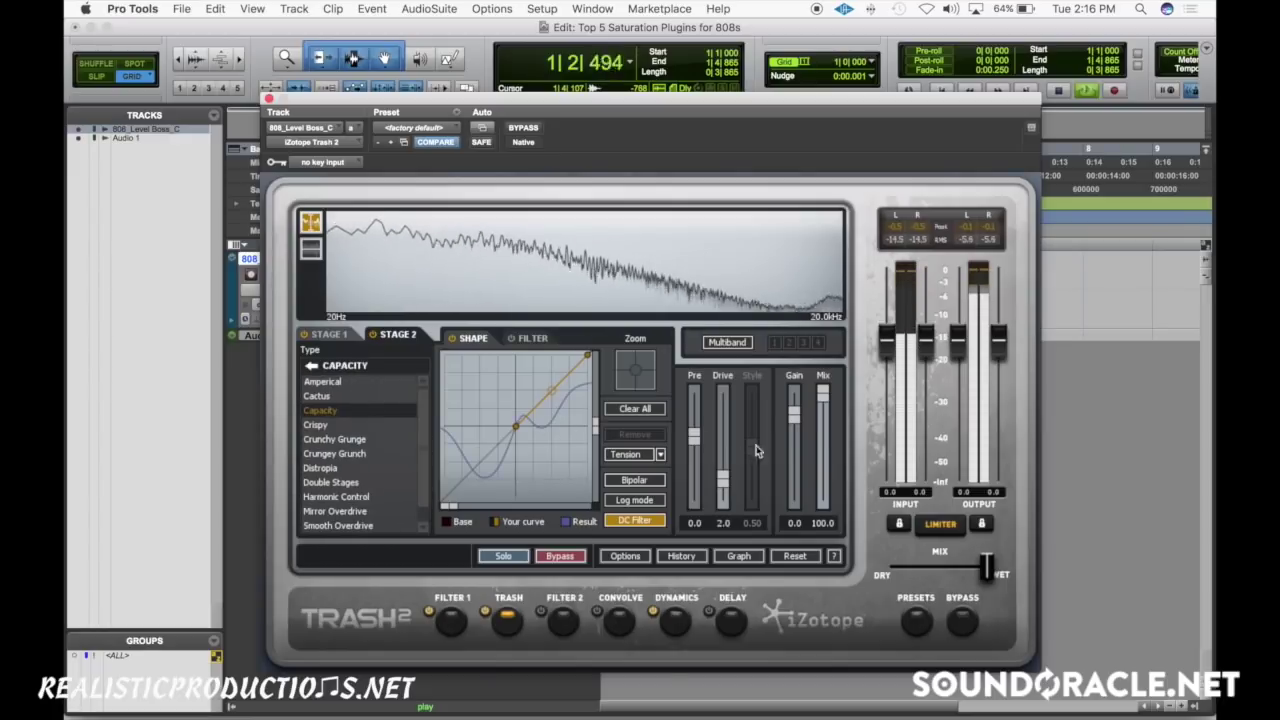
left_click_drag(794, 411, 795, 452)
left_click_drag(822, 395, 797, 405)
- Set the gain of Trash 2's Stage 1 to 7.4 and the drive of Stage 2 to 2.8
left_click(328, 334)
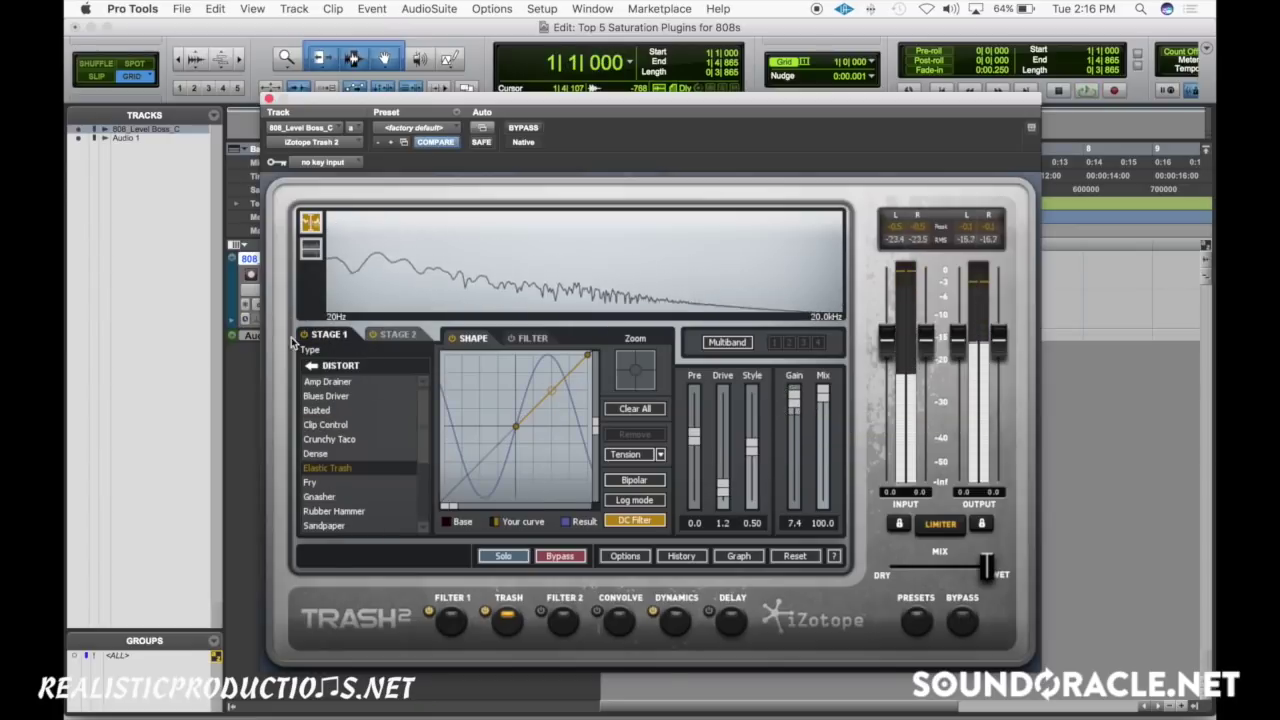
left_click(418, 337)
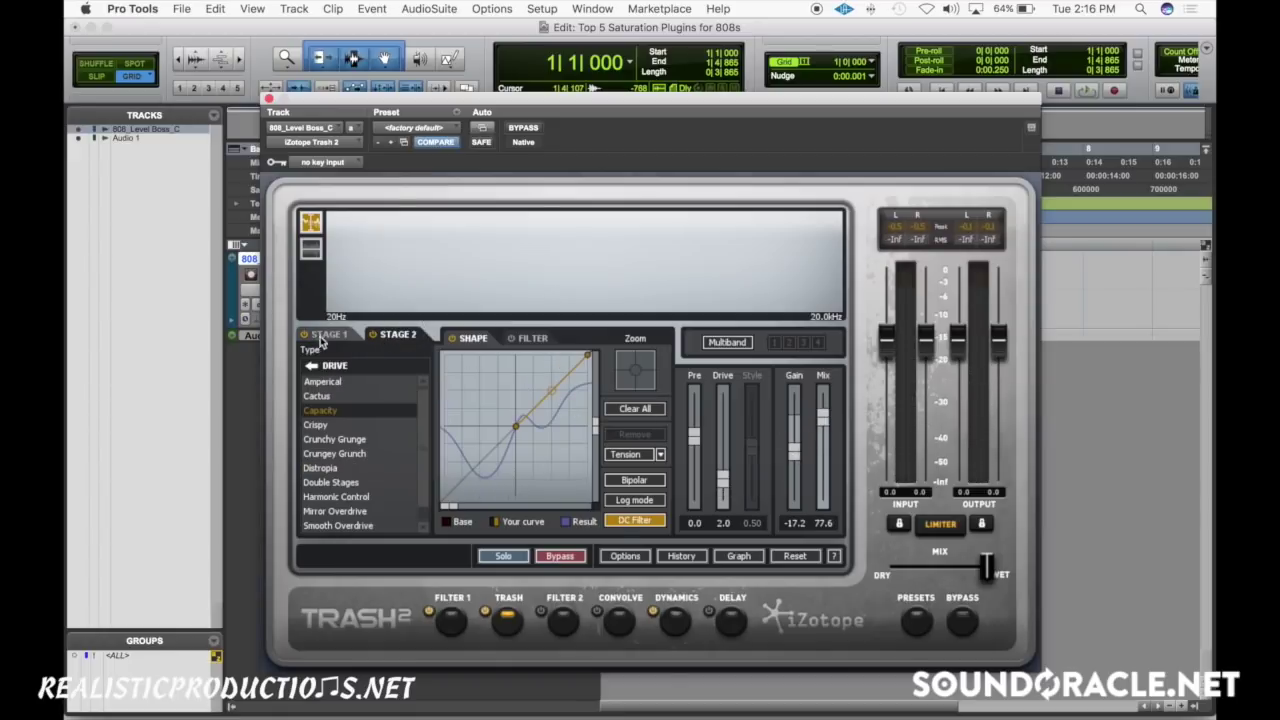
mouse_move(723, 483)
left_mouse_down()
mouse_move(721, 448)
mouse_move(722, 474)
left_mouse_up()
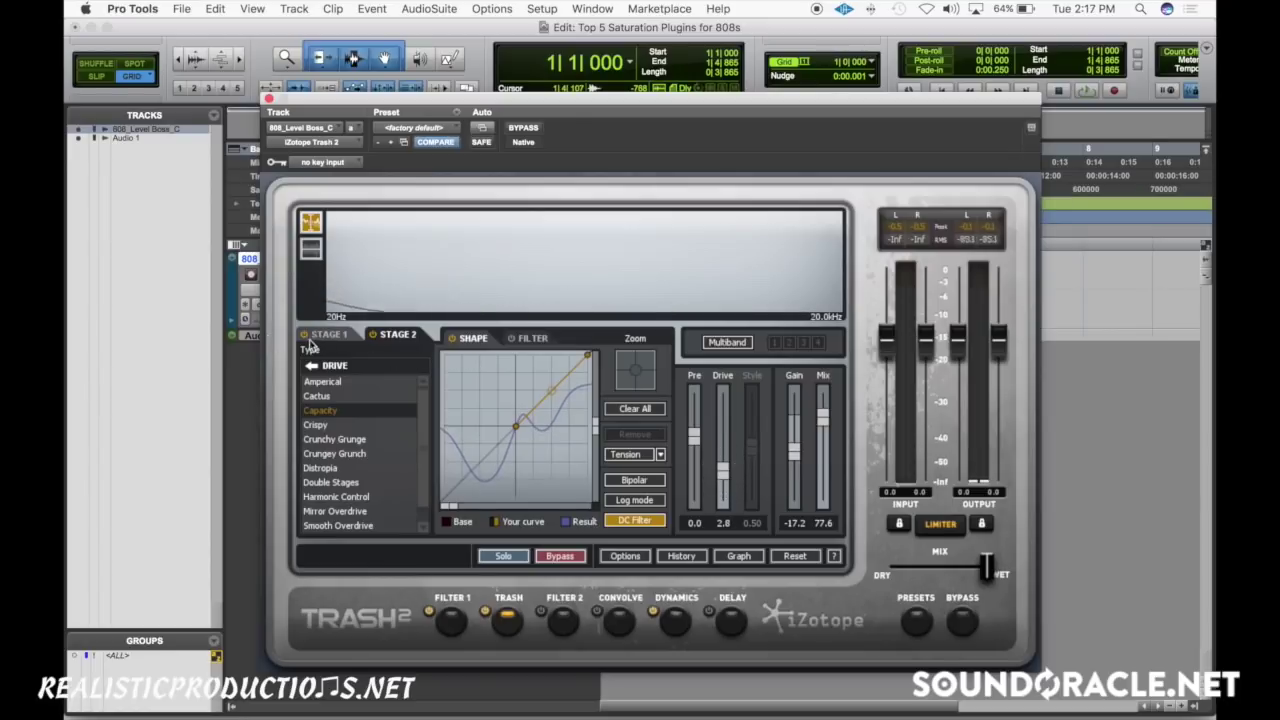
- Try the Blues Driver distortion type in Stage 1 and browse the Drive and Fuzz categories
left_click(345, 340)
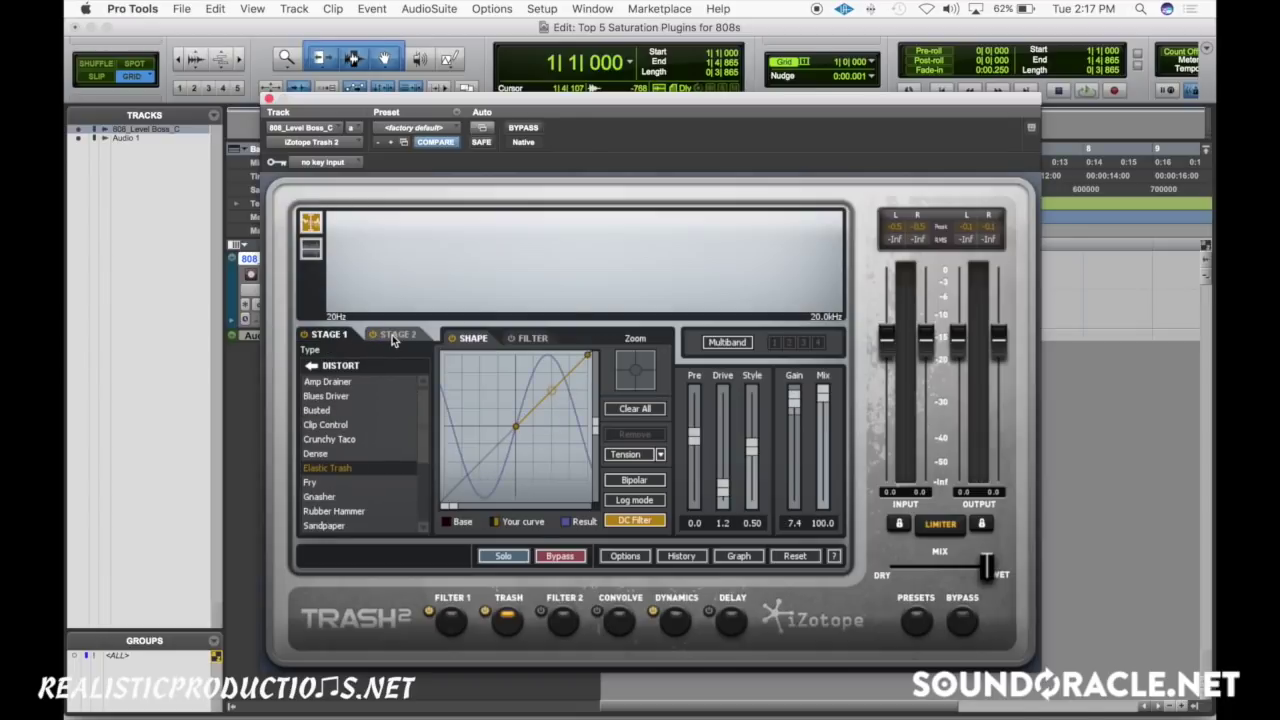
left_click(321, 394)
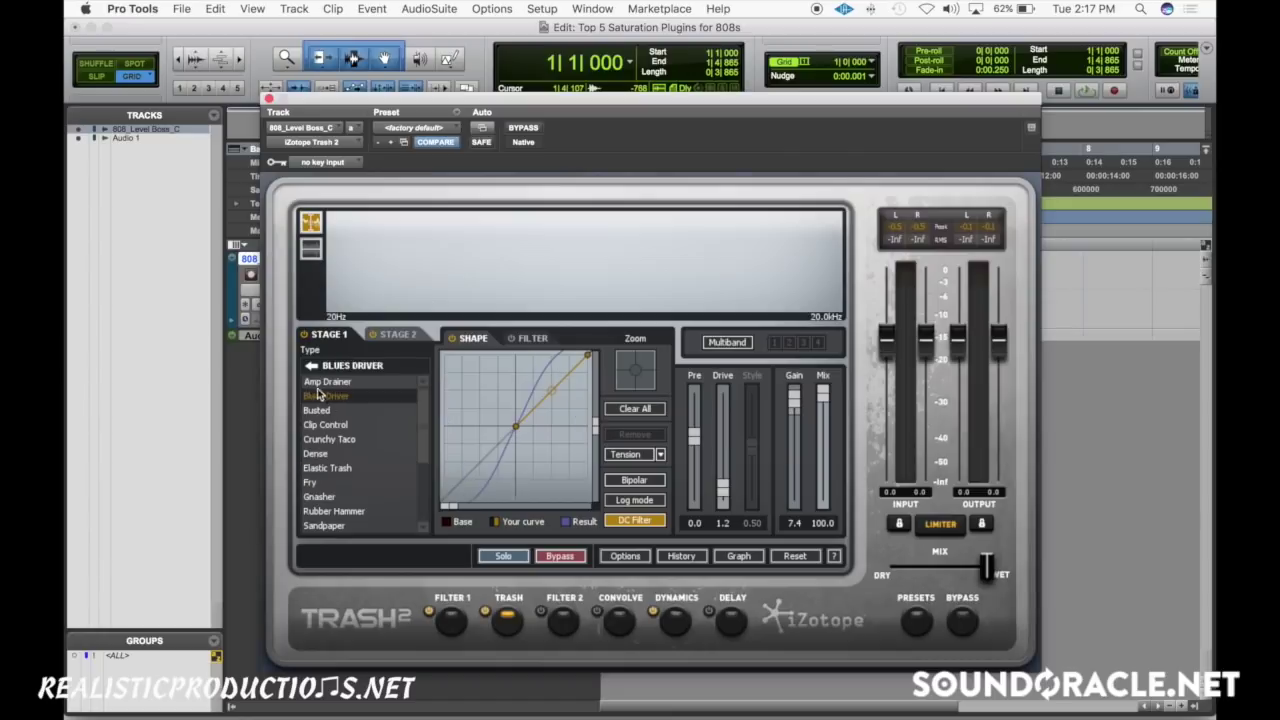
left_click(311, 366)
left_click(326, 410)
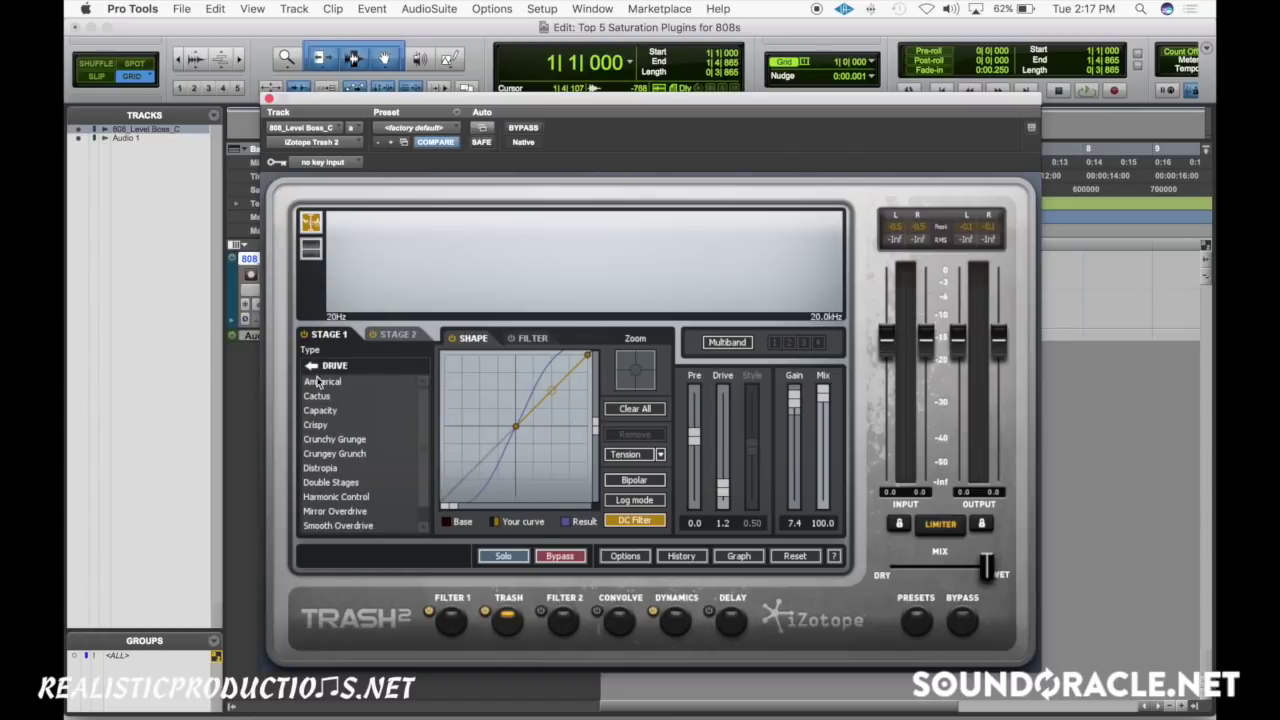
left_click(312, 366)
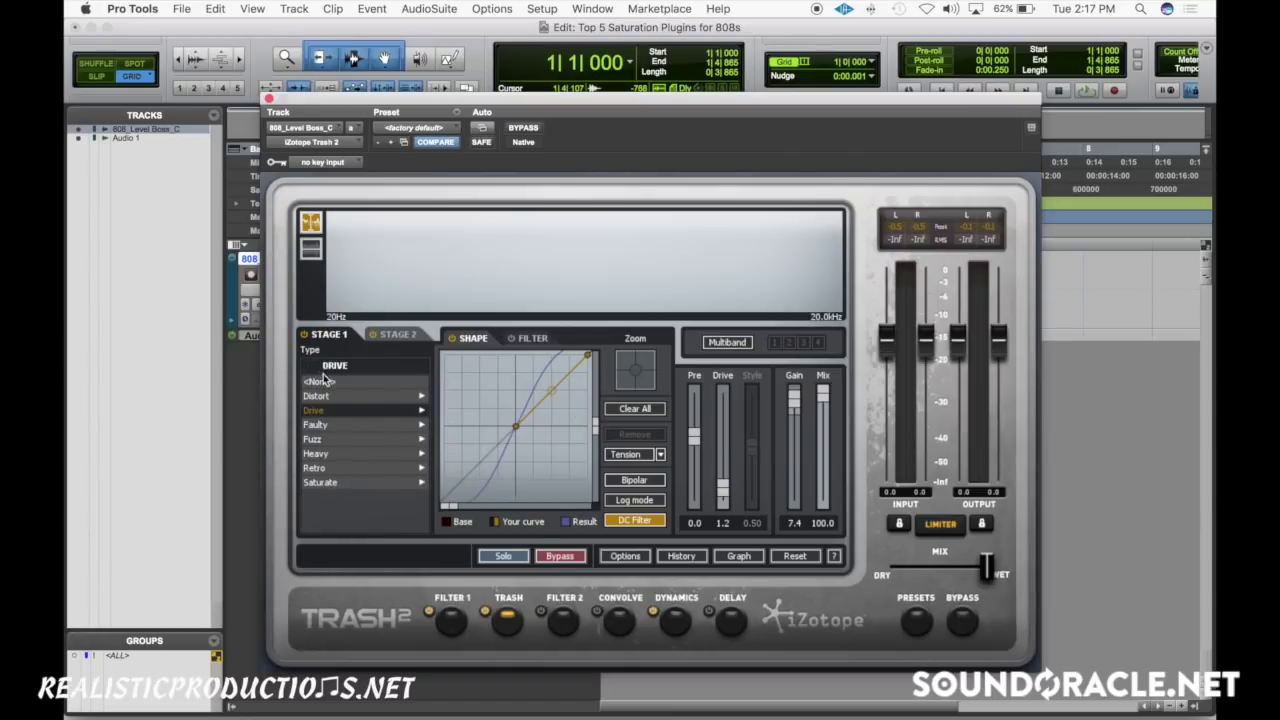
left_click(343, 439)
left_click(311, 366)
- Choose Tape Saturation from the Saturate types for Stage 1, audition it, and switch the distortion module to multiband mode
left_click(341, 484)
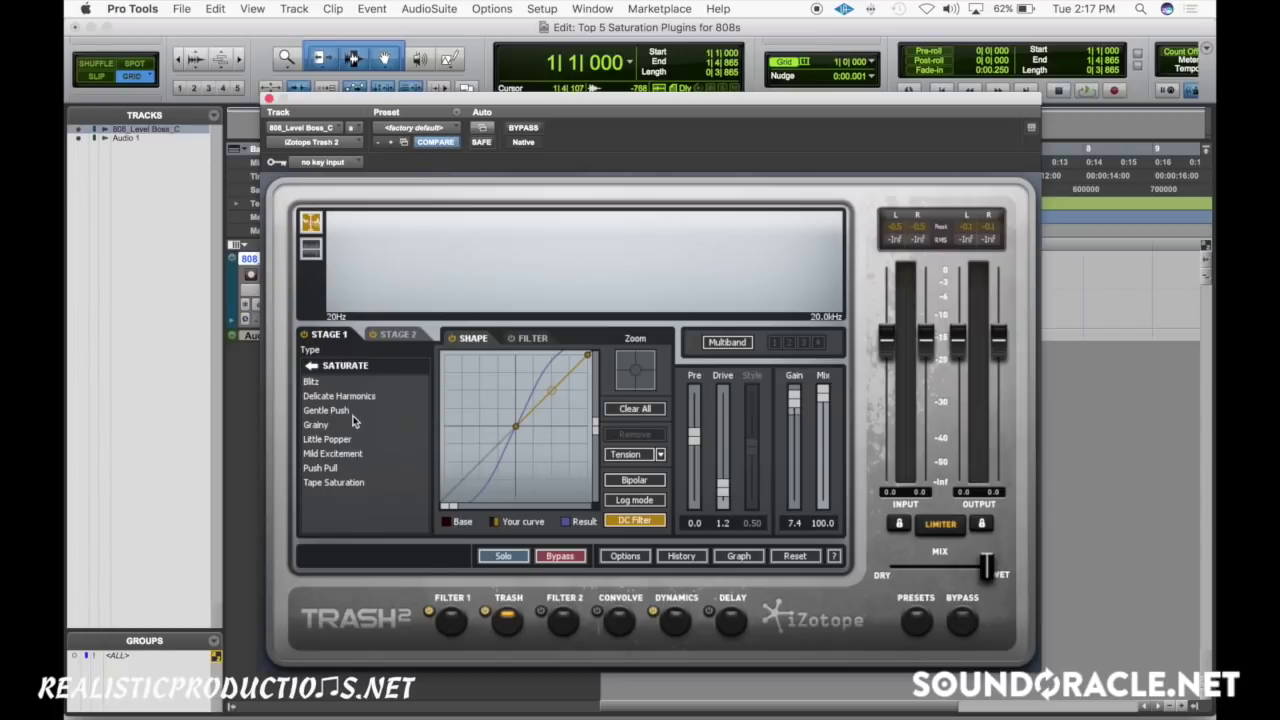
left_click(340, 482)
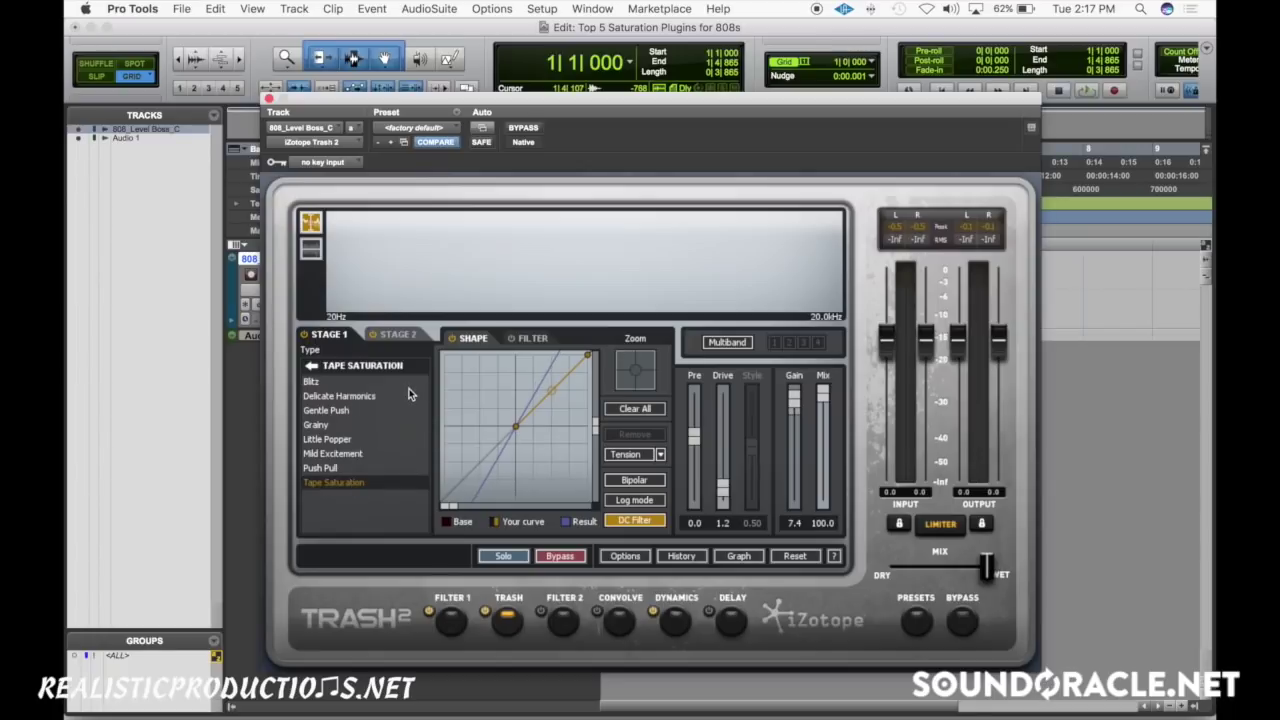
key("space")
key("space")
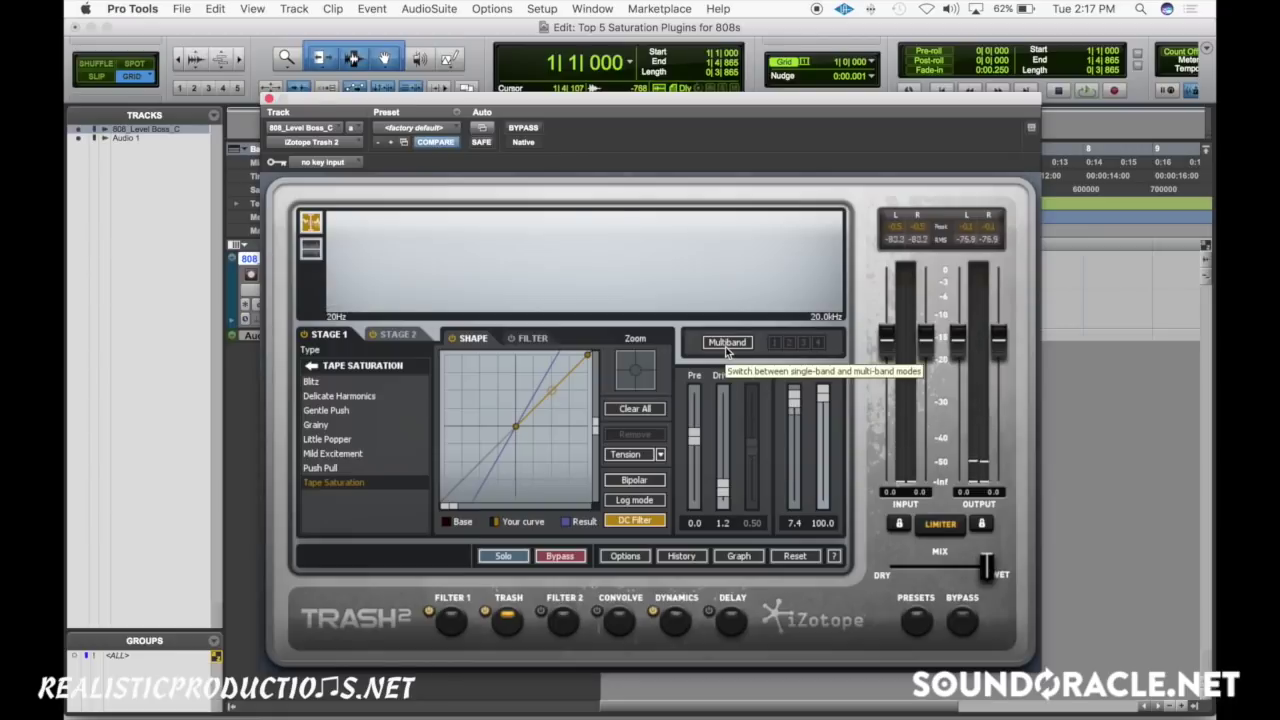
left_click(727, 344)
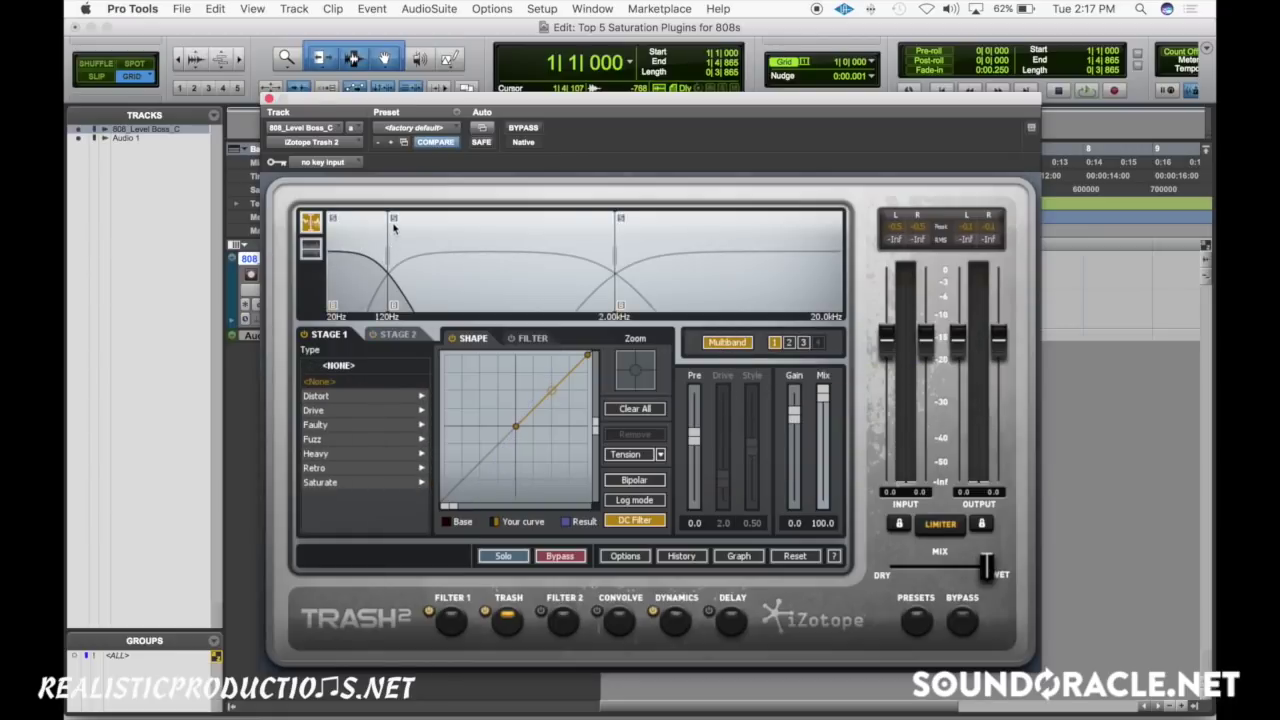
- Move the first crossover of Trash 2's multiband distortion module to 236 Hz and select the second band
left_click_drag(389, 256, 431, 260)
left_click(615, 256)
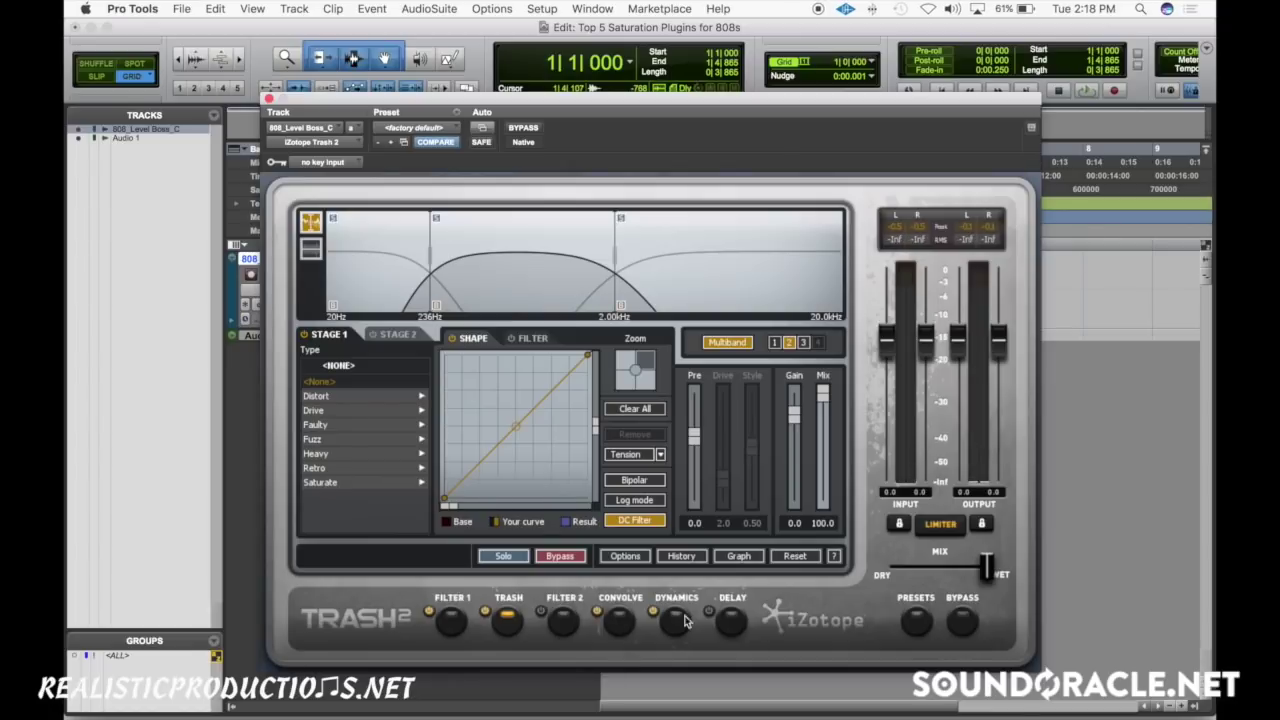
- Open Trash 2's Convolve module and, during playback, set its width to 0.9 and its separation to -14.9
left_click(619, 622)
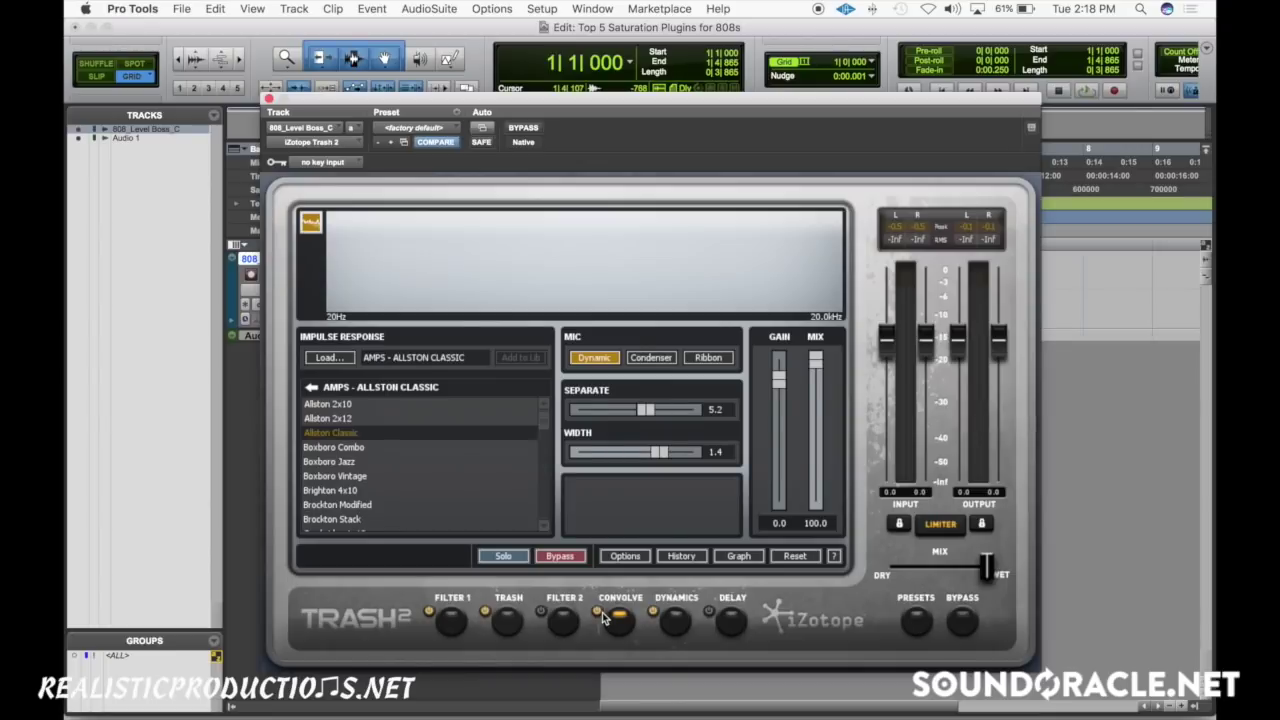
key("space")
left_click_drag(657, 452, 632, 458)
left_click_drag(645, 409, 608, 412)
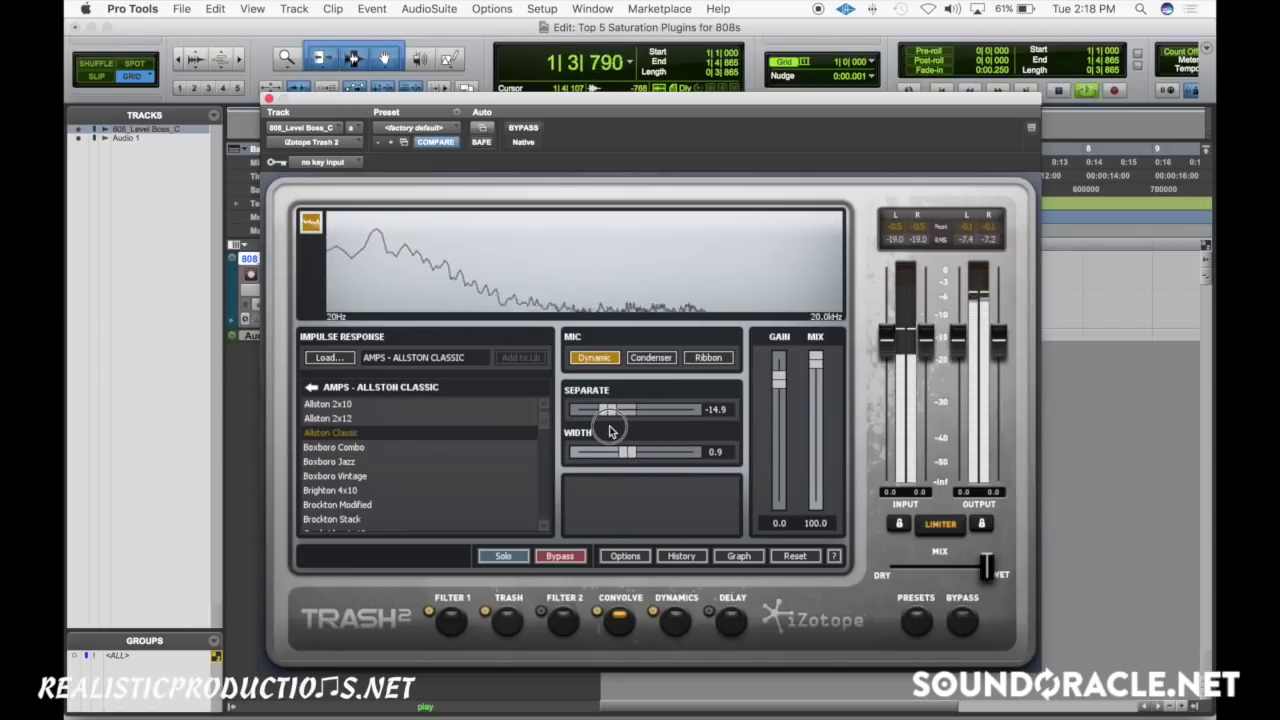
- Audition the Boxboro Jazz amp and the Copper Buzz FX impulse responses
left_click(437, 460)
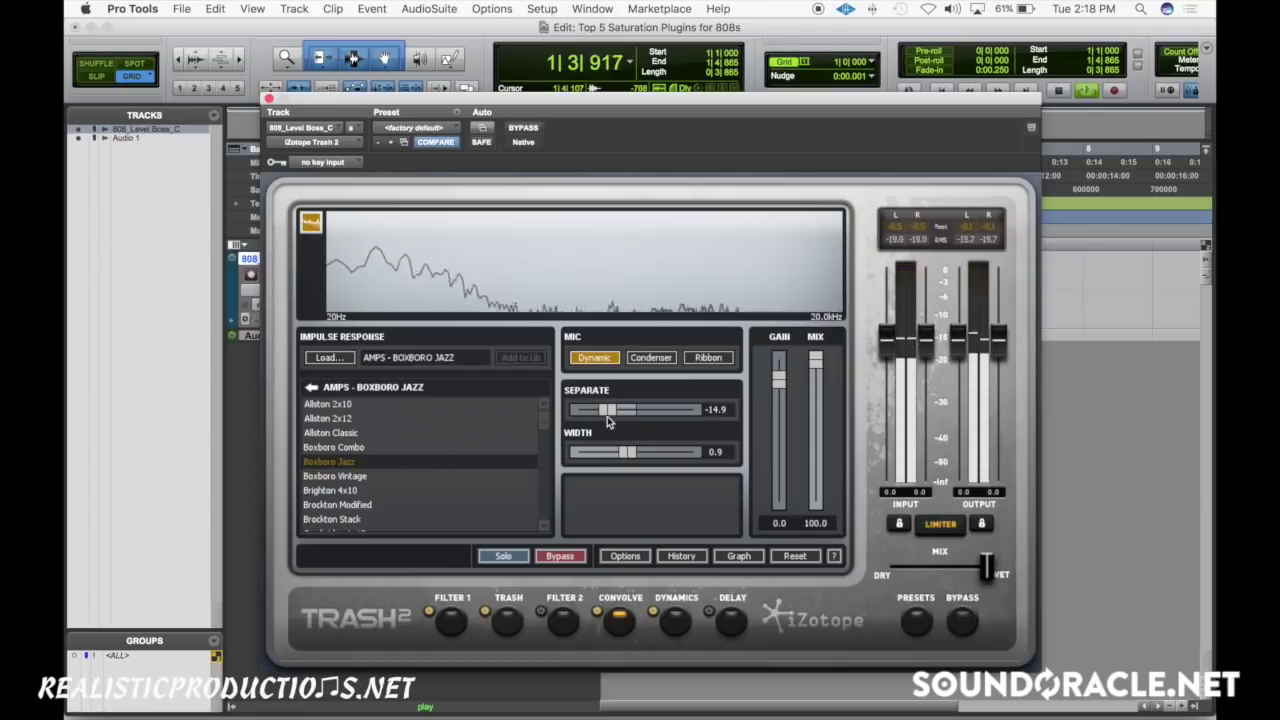
left_click(312, 387)
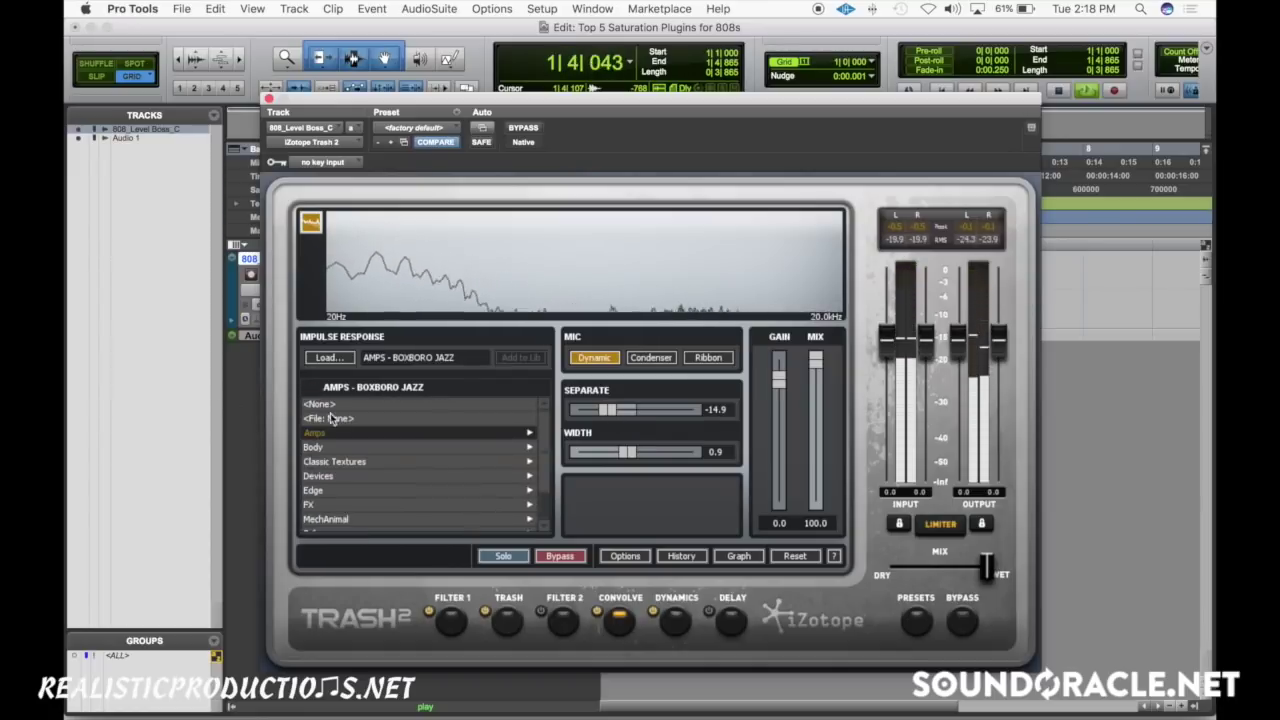
left_click(347, 502)
left_click(350, 464)
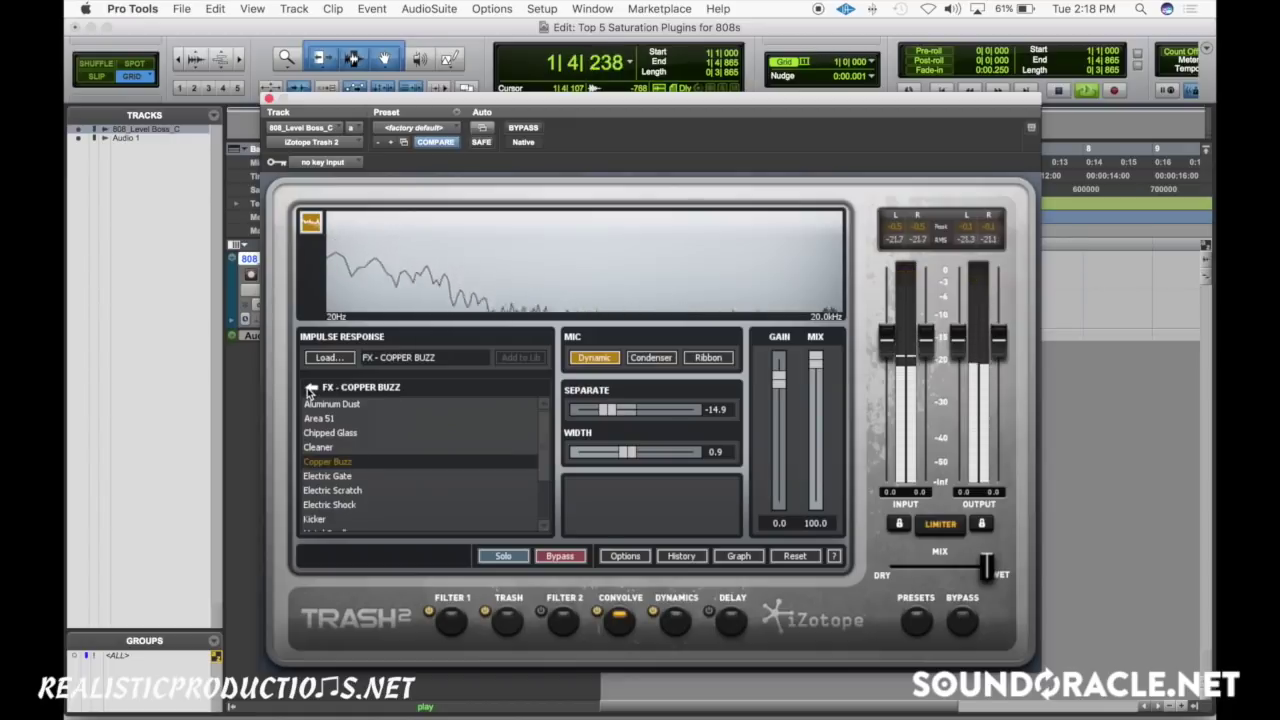
- Audition impulse responses from the Tail category, choose Liquid, and stop playback
left_click(312, 387)
left_click(348, 490)
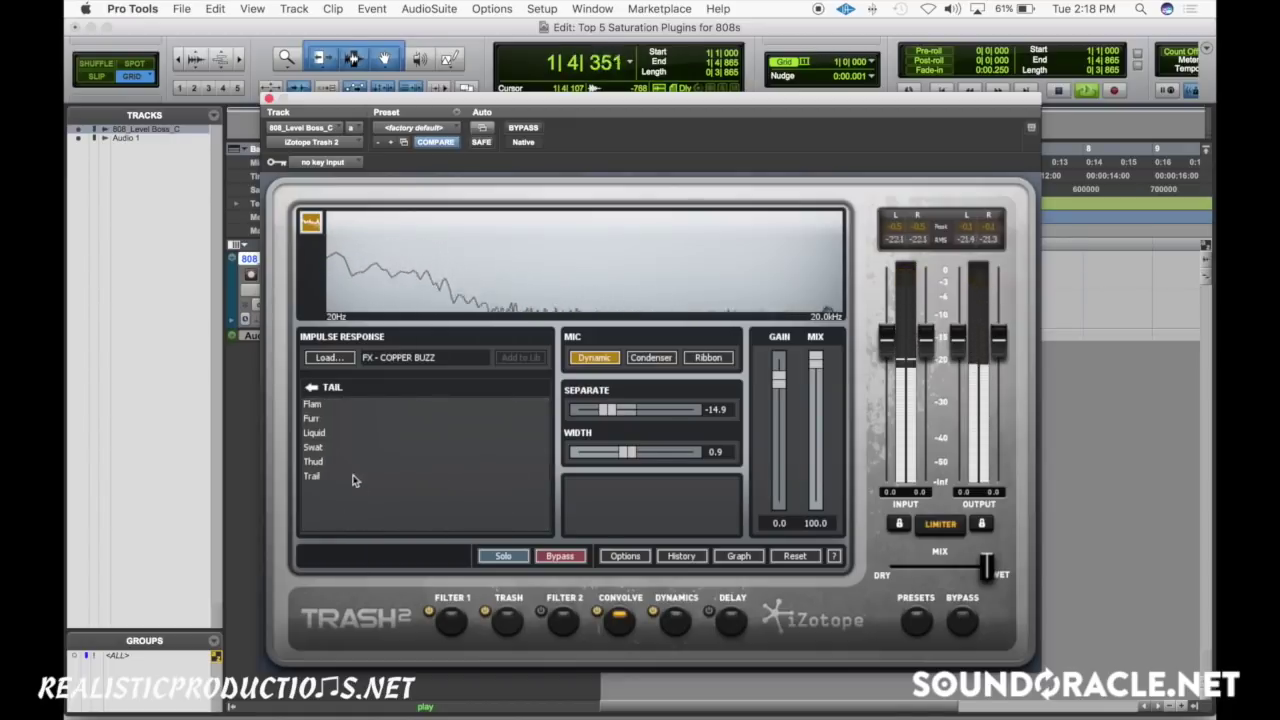
left_click(348, 462)
left_click(331, 434)
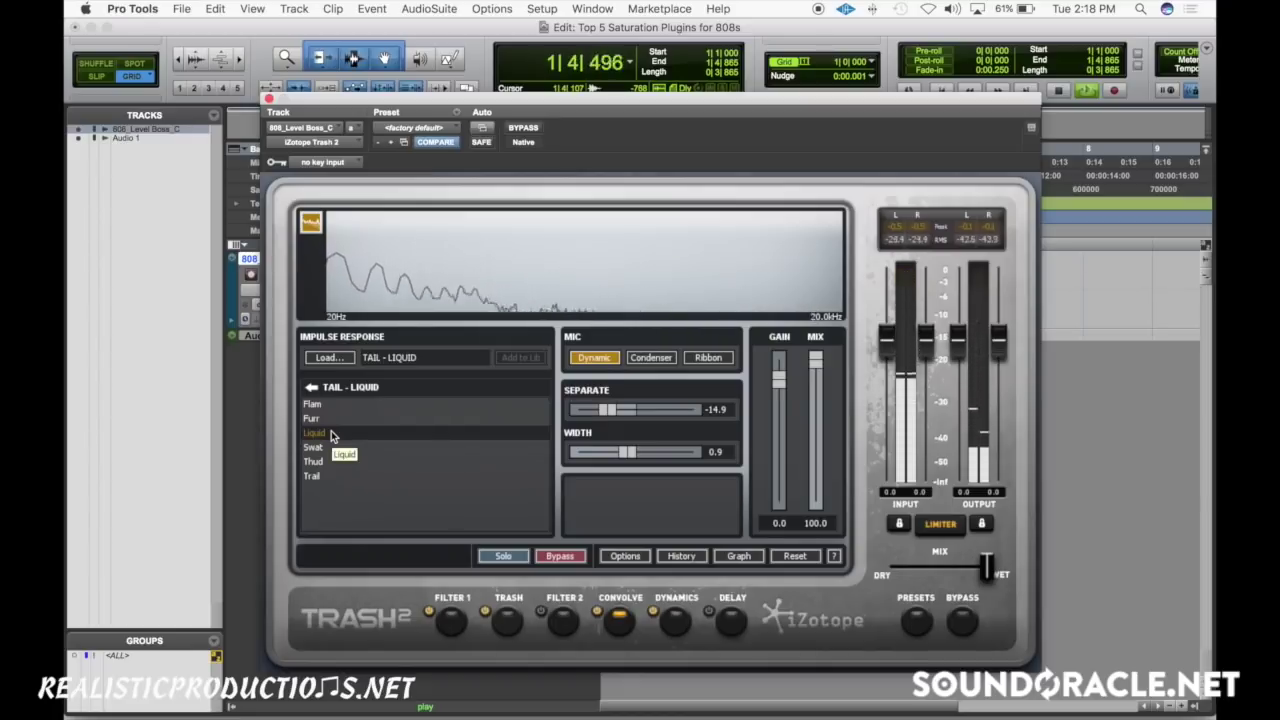
key("space")
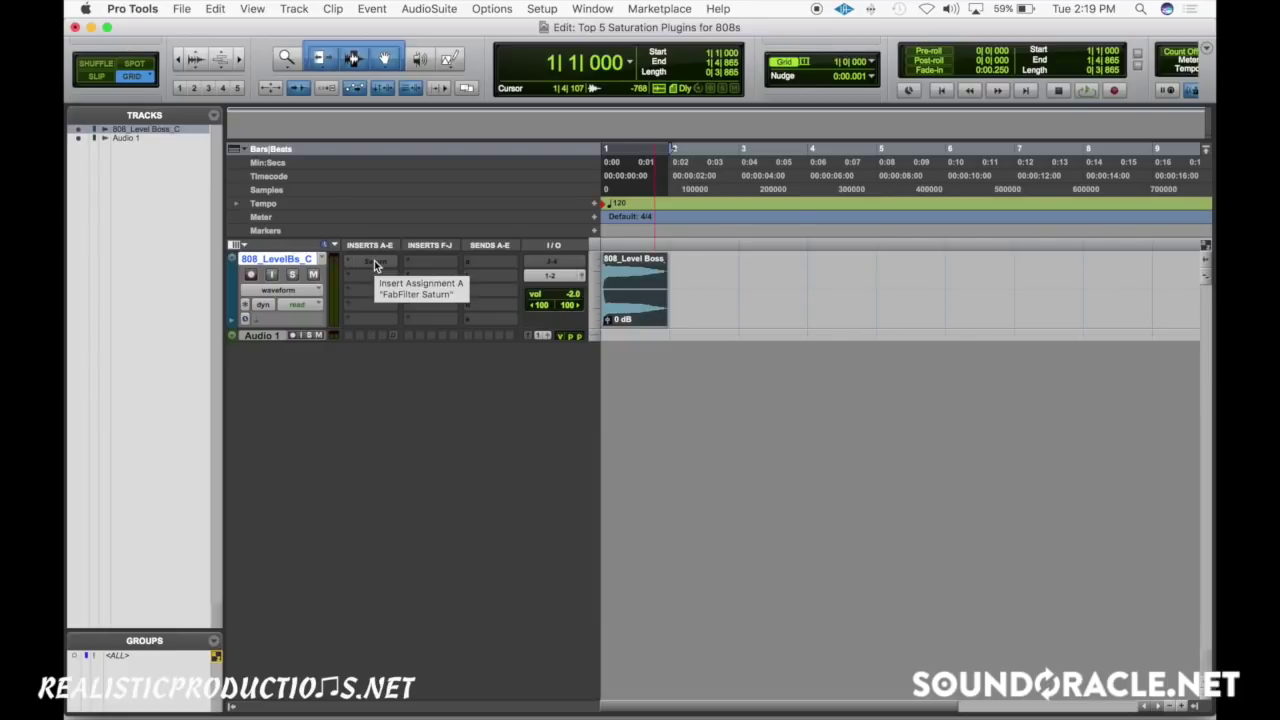
- Open FabFilter Saturn from the 808 track's first insert and review its distortion styles, keeping Warm Tape
left_click(375, 264)
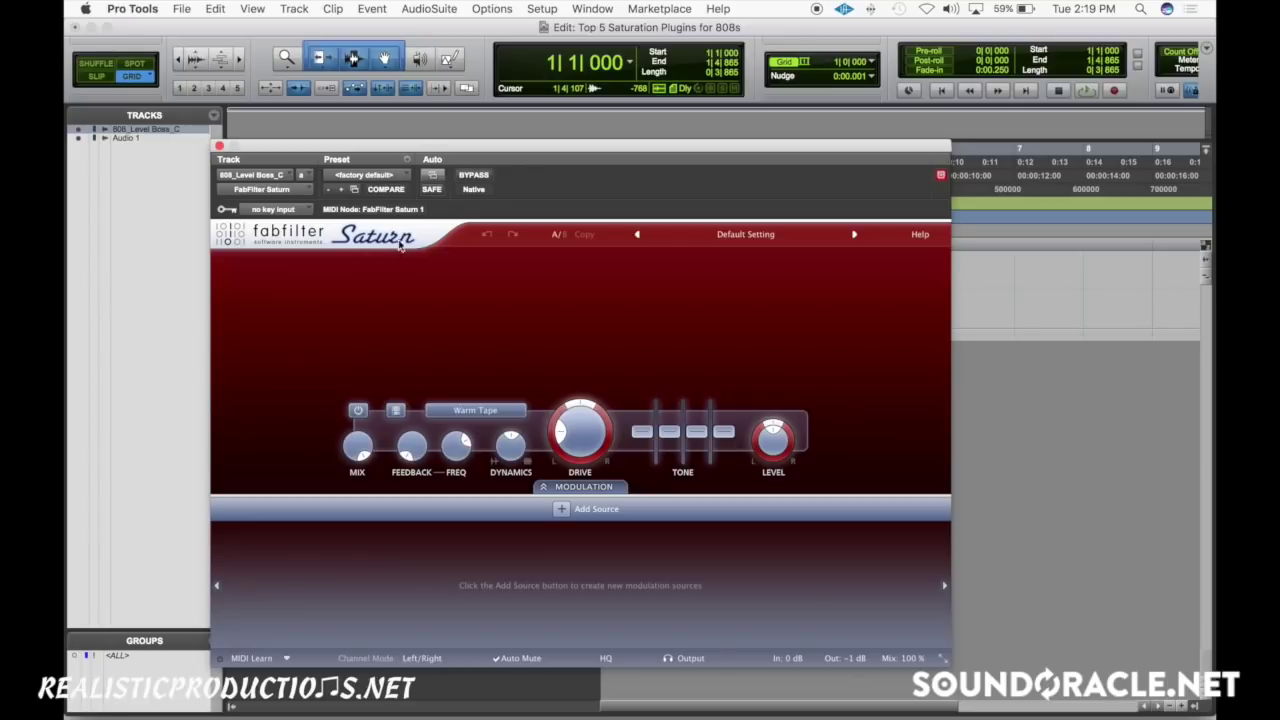
left_click(489, 412)
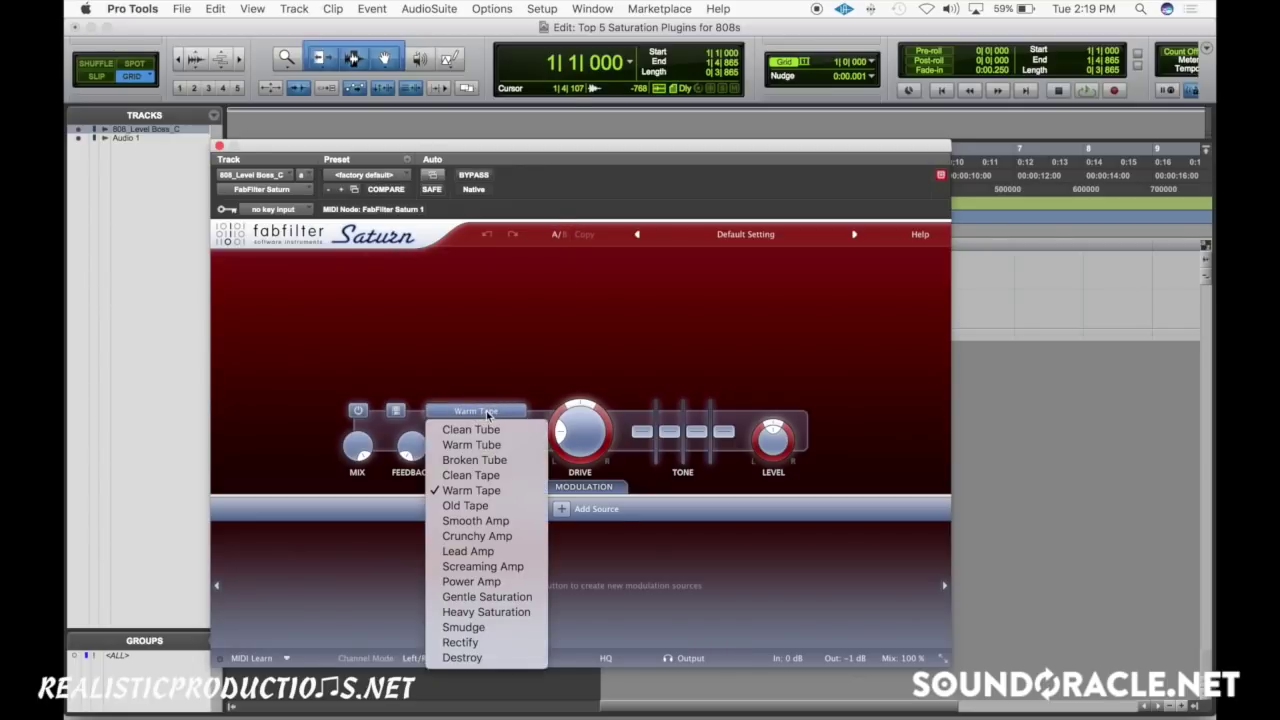
left_click(539, 371)
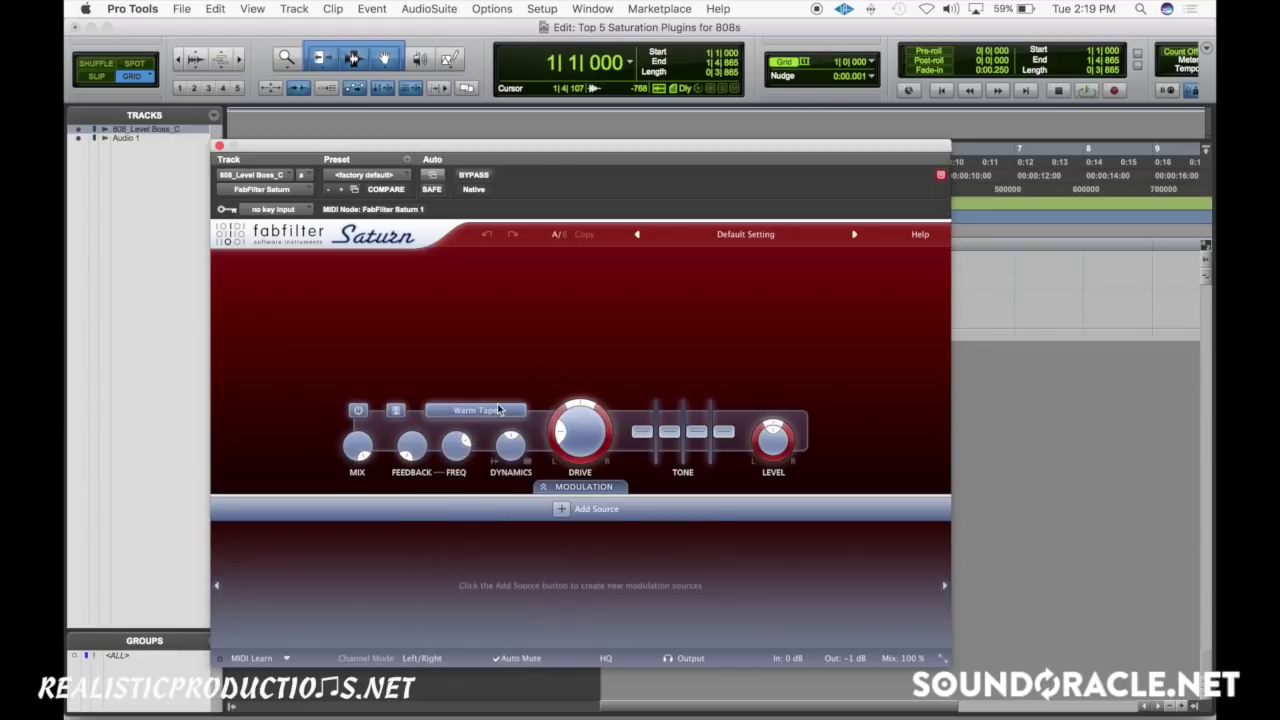
left_click_drag(575, 150, 585, 124)
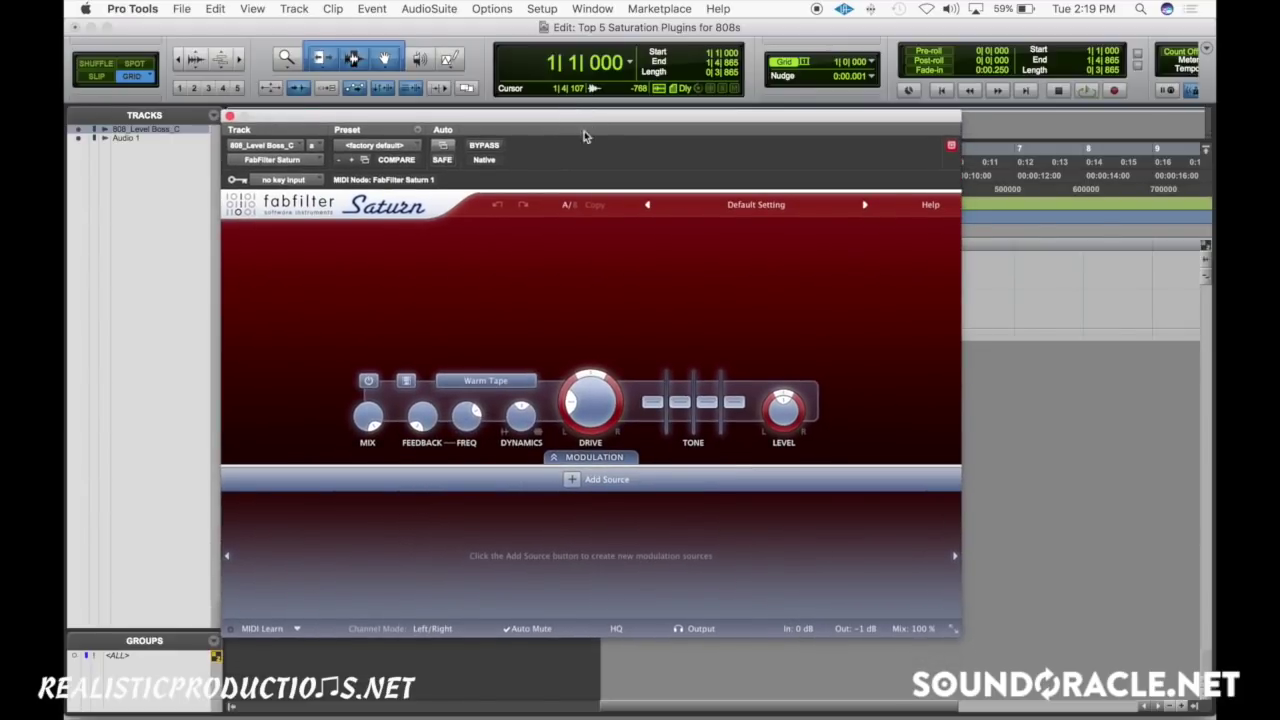
- Audition Saturn on the 808 and lower the drive to 0%
key("space")
left_click_drag(586, 394, 587, 459)
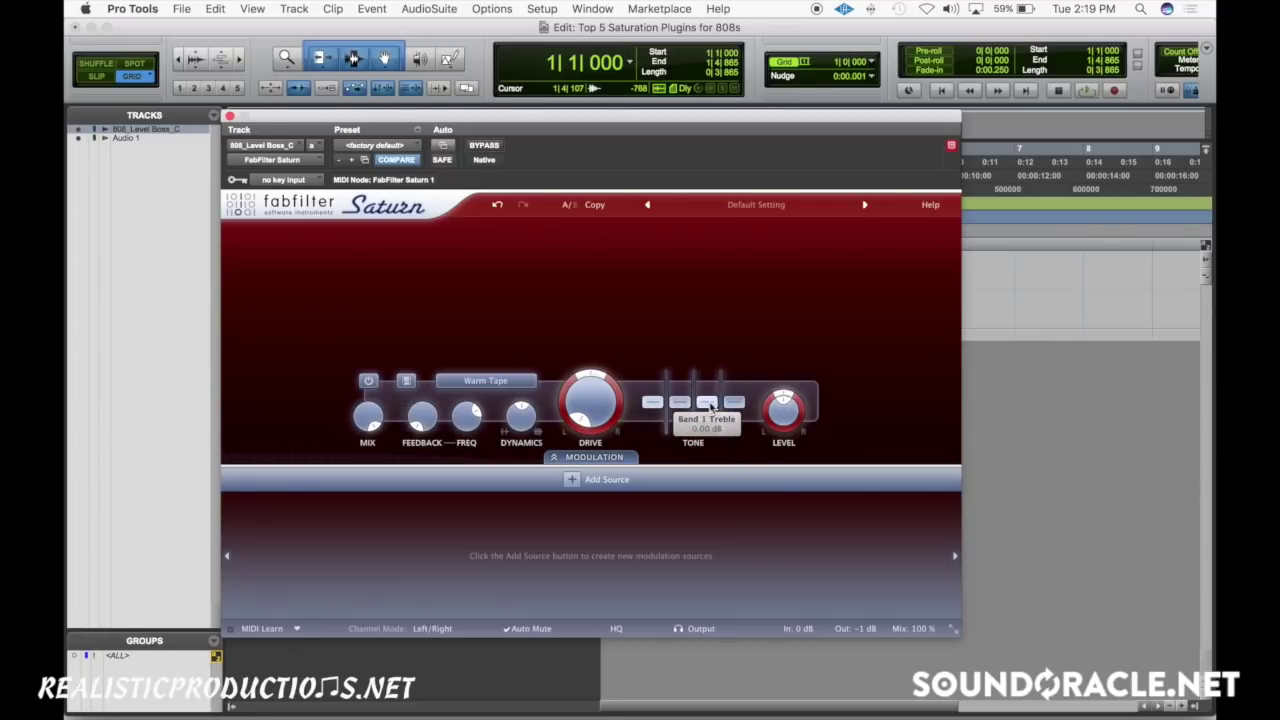
left_click_drag(734, 401, 734, 403)
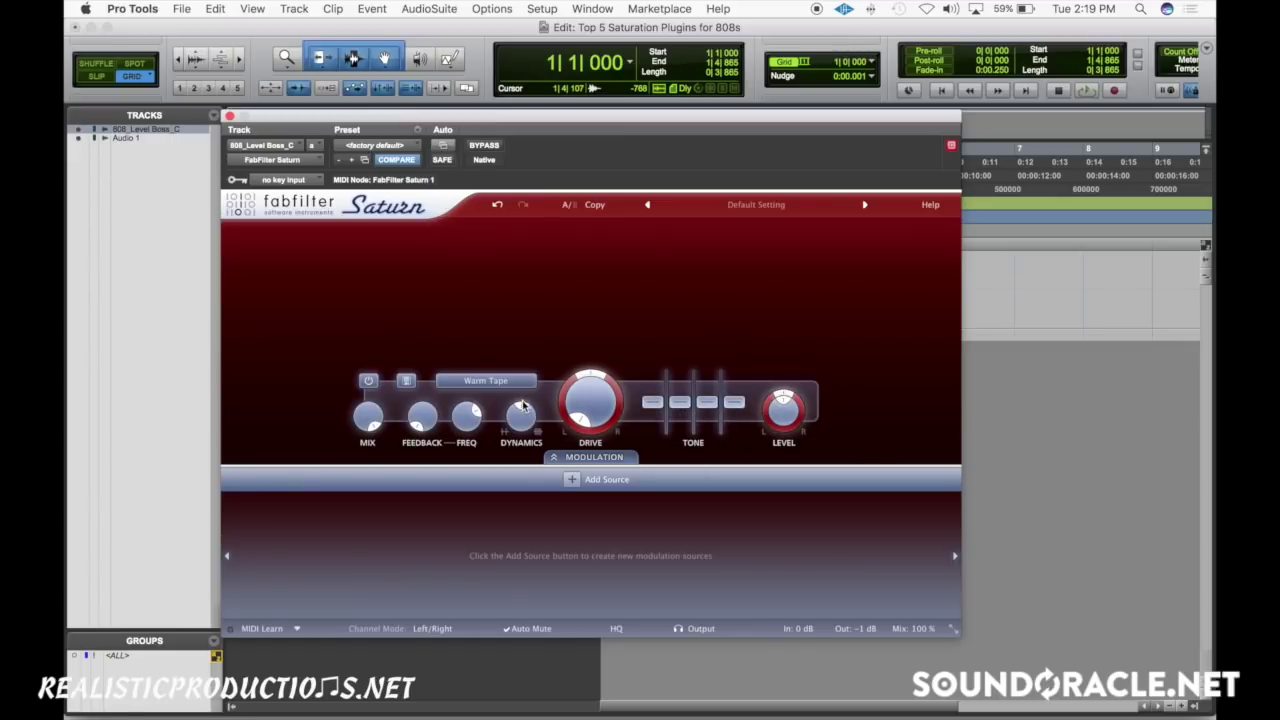
- Split Saturn's spectrum into five bands, raise the first crossover, and move the band 2 crossover to 336.10 Hz
left_click(314, 232)
left_click(502, 232)
left_click(704, 236)
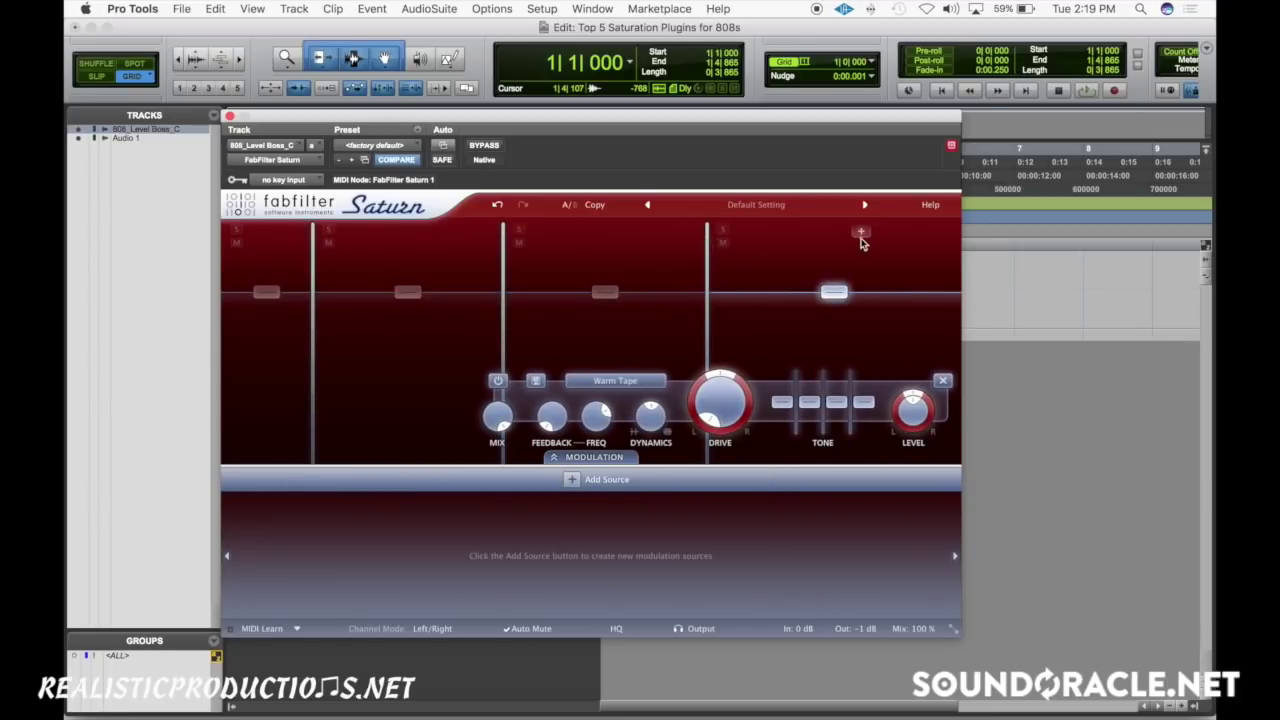
left_click(864, 234)
left_click_drag(314, 292, 384, 282)
left_click_drag(503, 294, 521, 294)
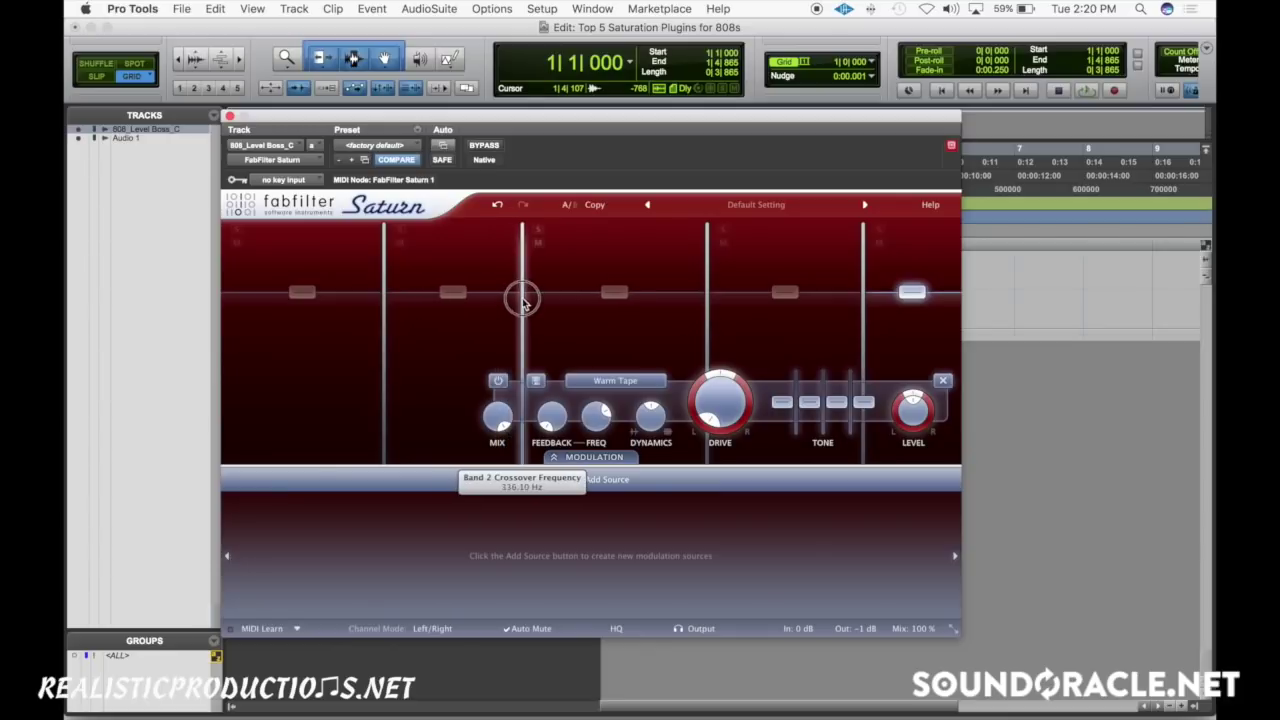
- Give band 1 the Warm Tube style with more drive and set its crossover frequency to 90.960 Hz
left_click(311, 300)
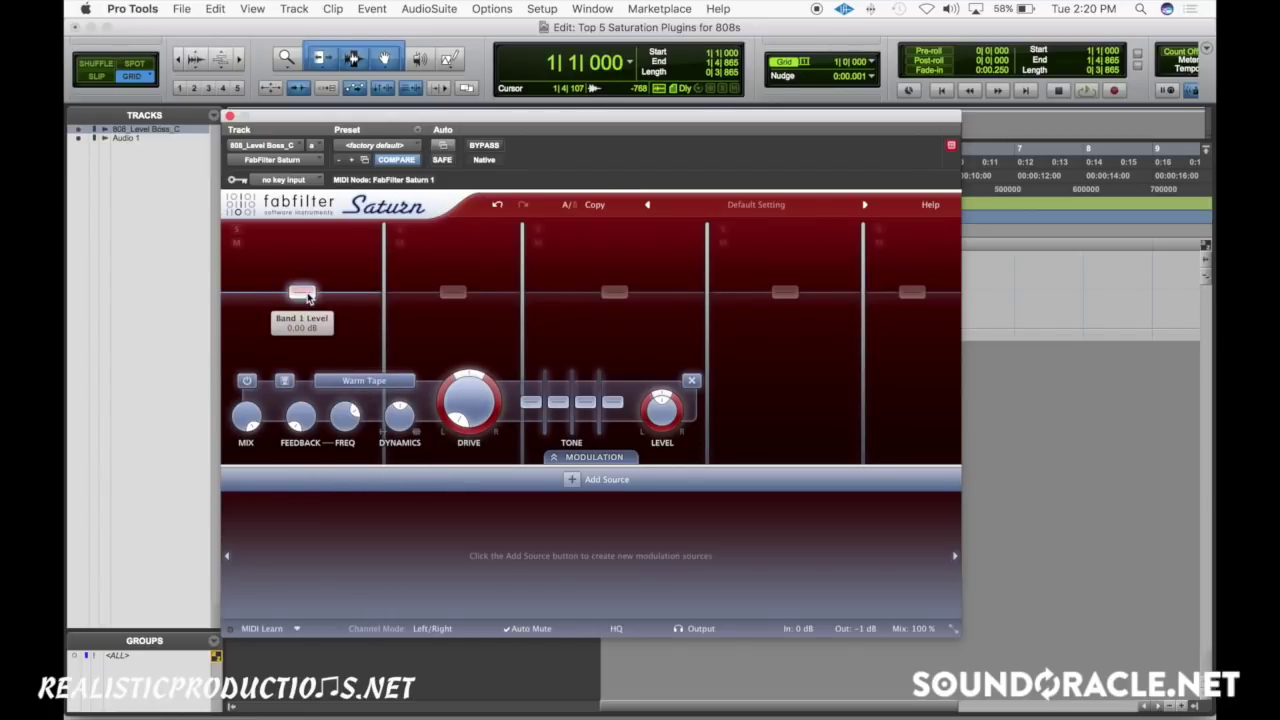
mouse_move(388, 340)
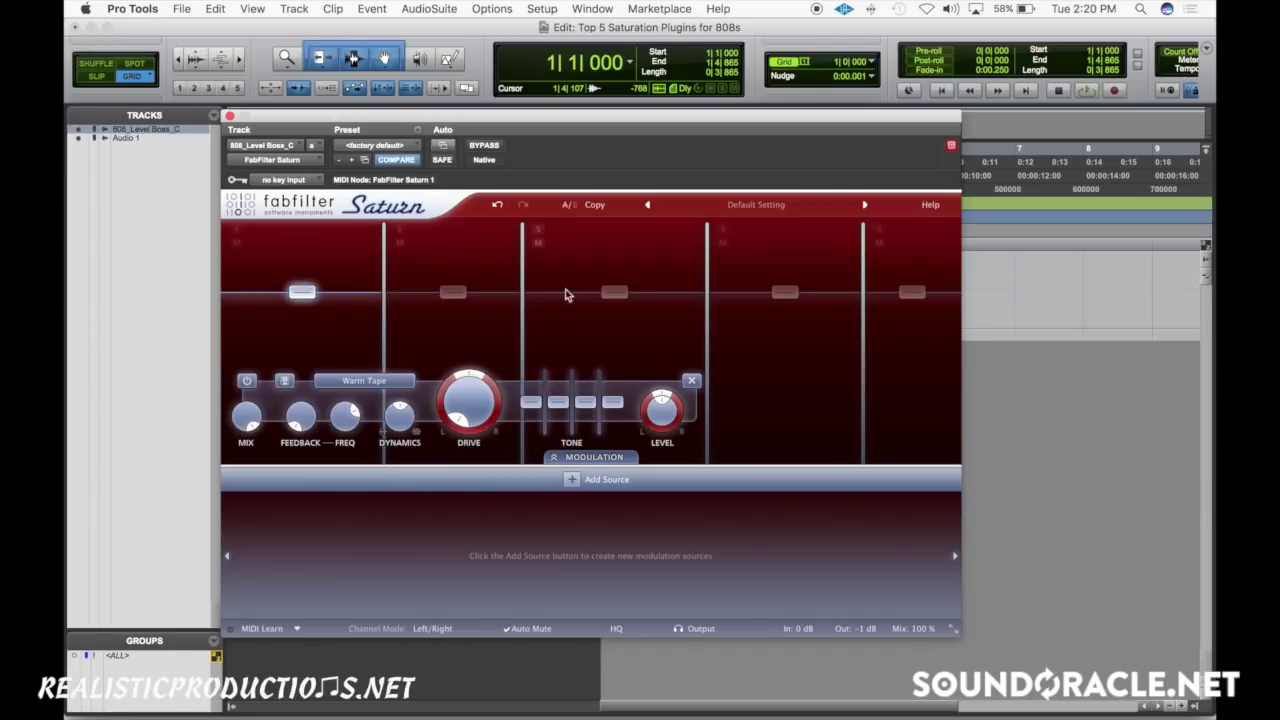
mouse_move(490, 405)
mouse_move(384, 296)
left_mouse_down()
mouse_move(367, 298)
mouse_move(382, 302)
left_mouse_up()
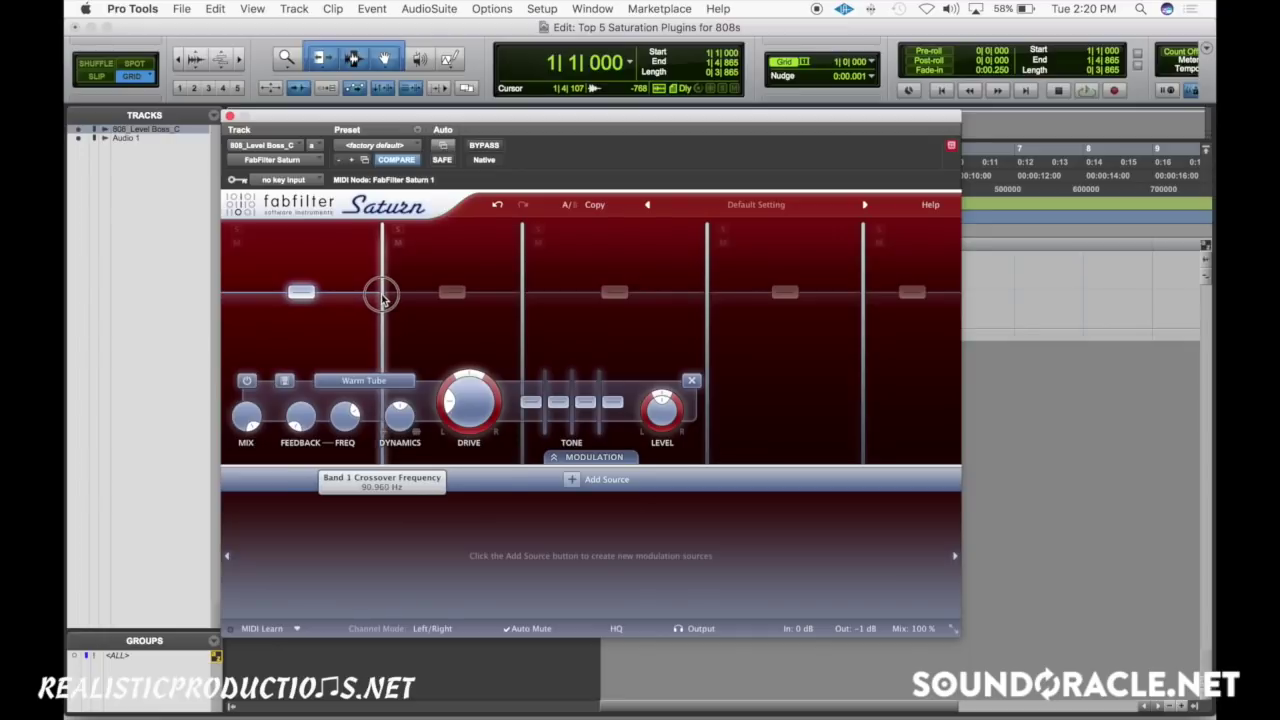
mouse_move(383, 342)
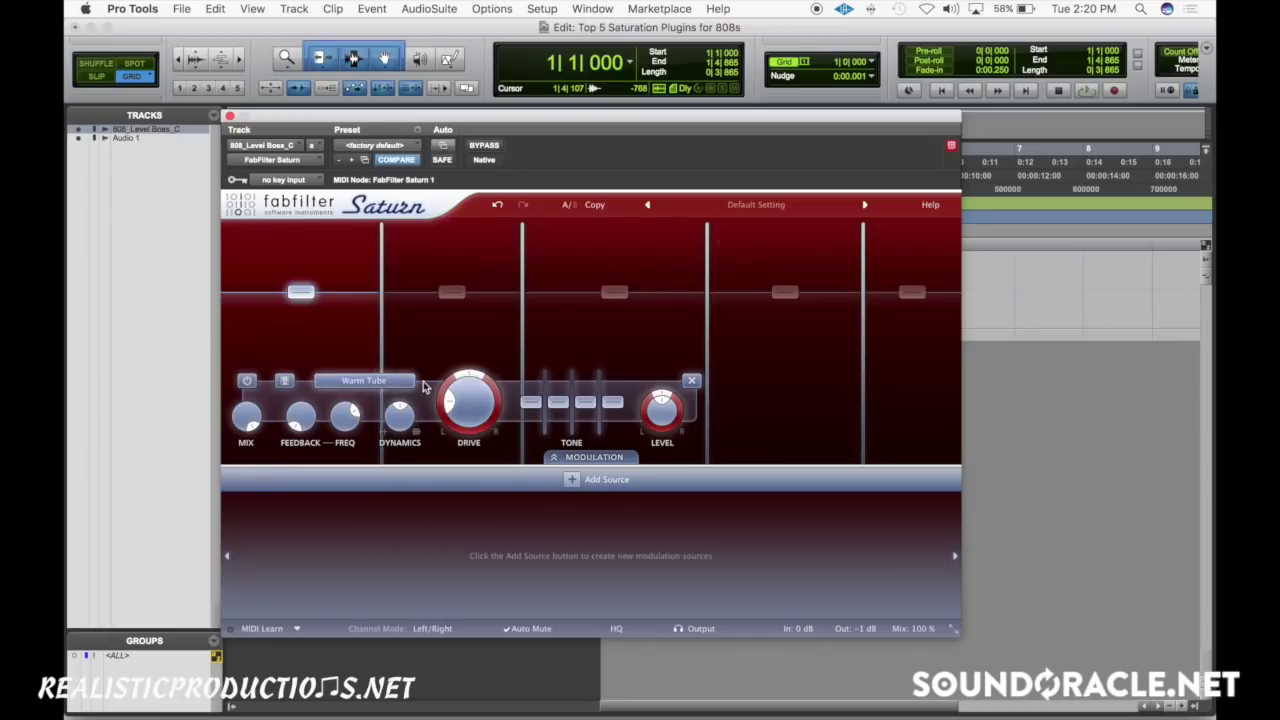
mouse_move(468, 412)
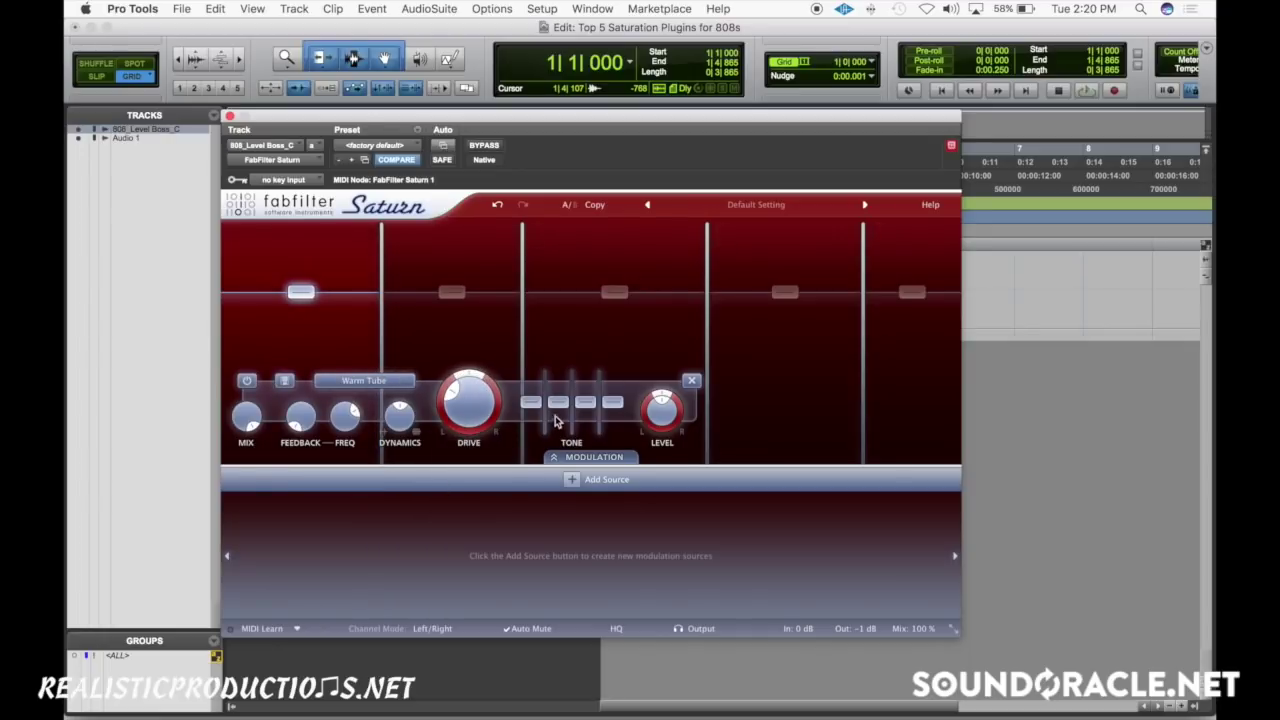
- Play the 808 while slightly raising the bass tone of band 1, then stop playback
key("space")
left_click_drag(531, 401, 541, 398)
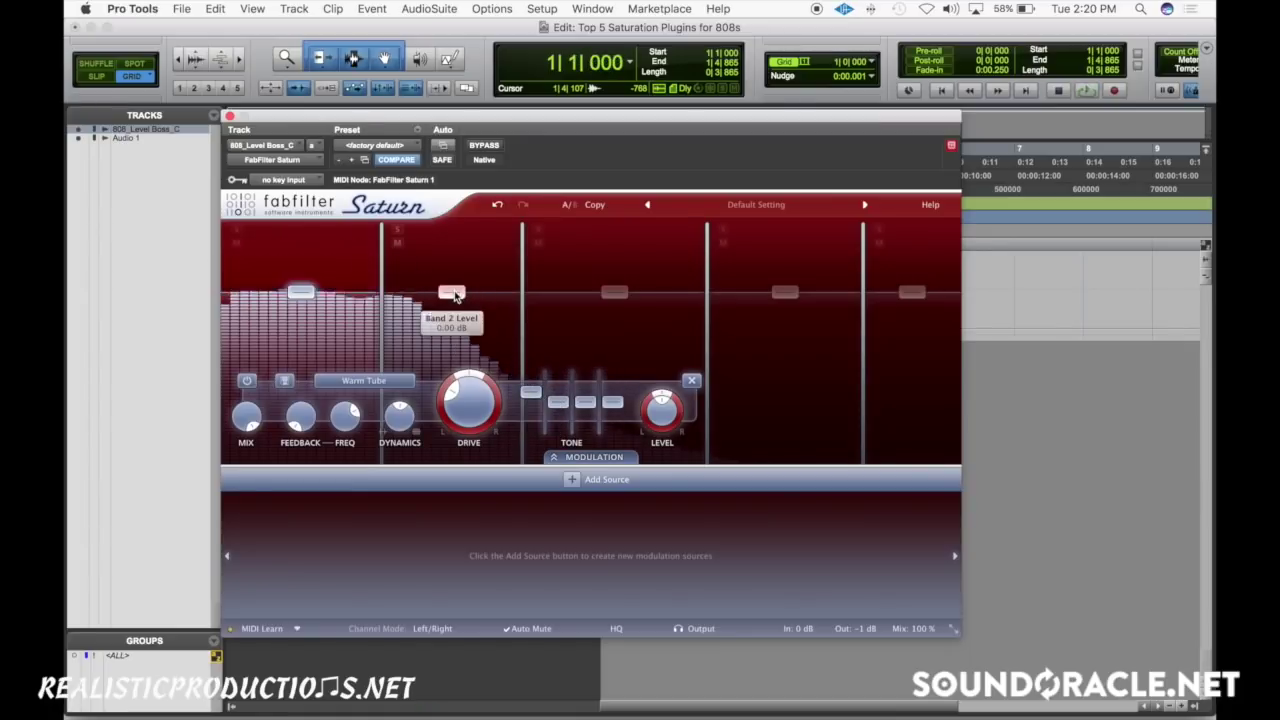
key("space")
- Move the band 2 and band 3 crossovers to higher frequencies so that band 2 is wider and band 3 narrower
mouse_move(784, 292)
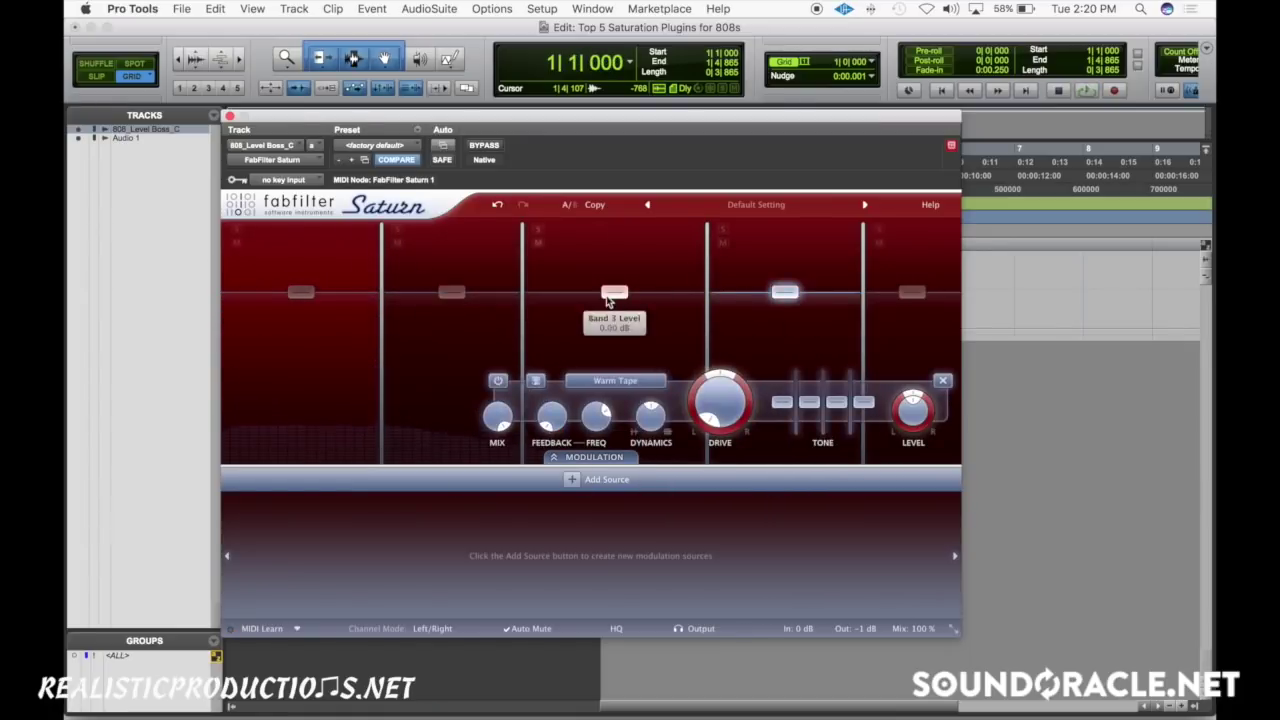
mouse_move(528, 297)
left_click_drag(528, 297, 595, 285)
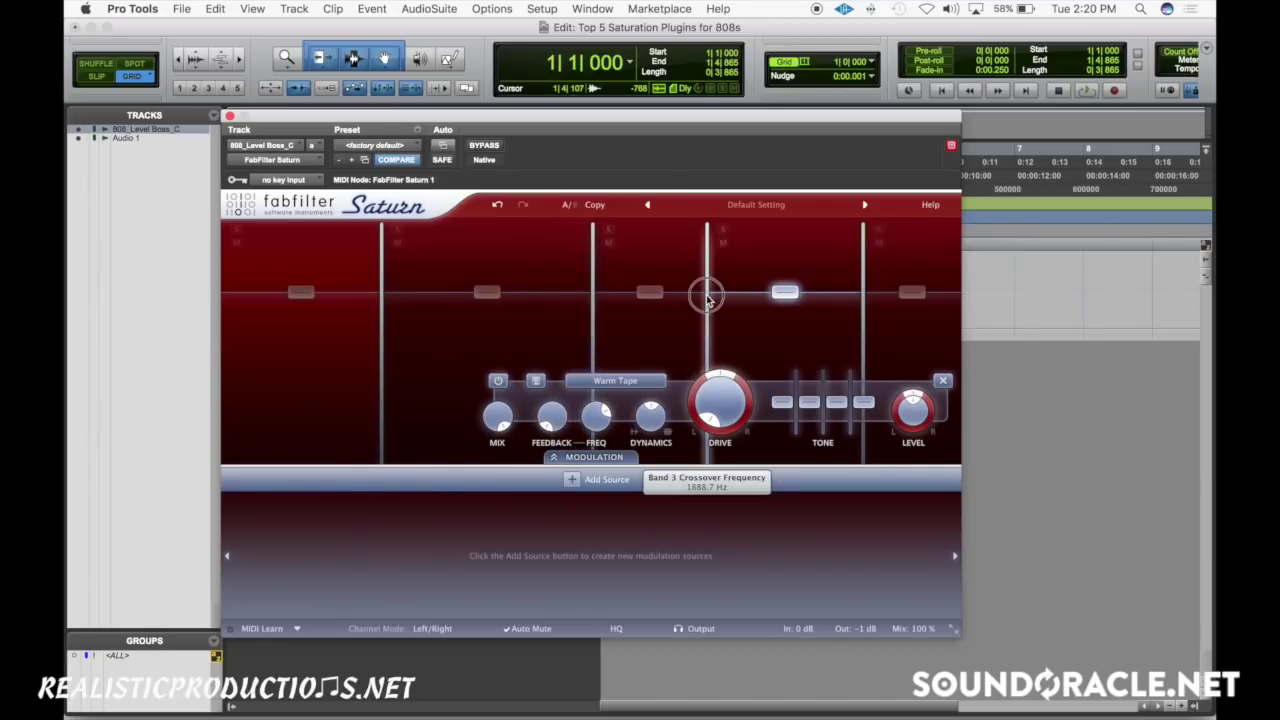
left_click_drag(707, 290, 729, 288)
mouse_move(601, 314)
left_click_drag(601, 314, 627, 297)
left_click_drag(724, 298, 737, 296)
- Set band 3 to the Smooth Amp style and raise its drive to about 49% during playback
left_click(589, 384)
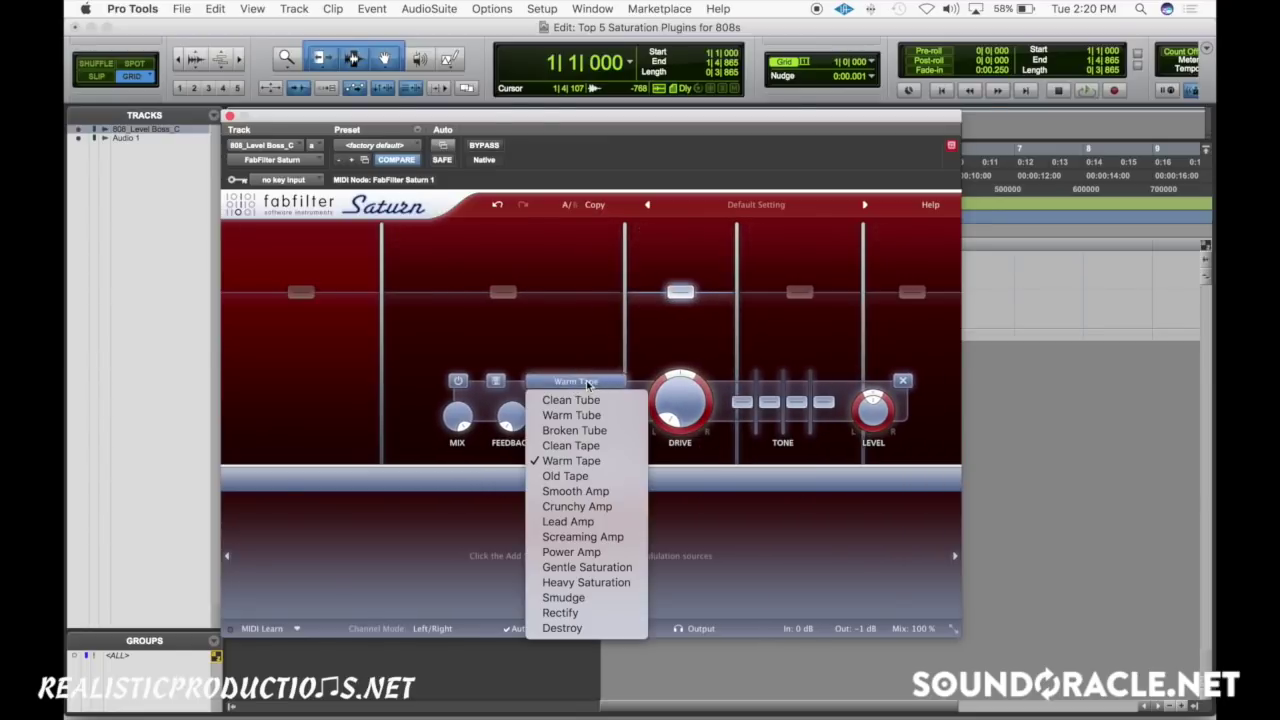
left_click(605, 491)
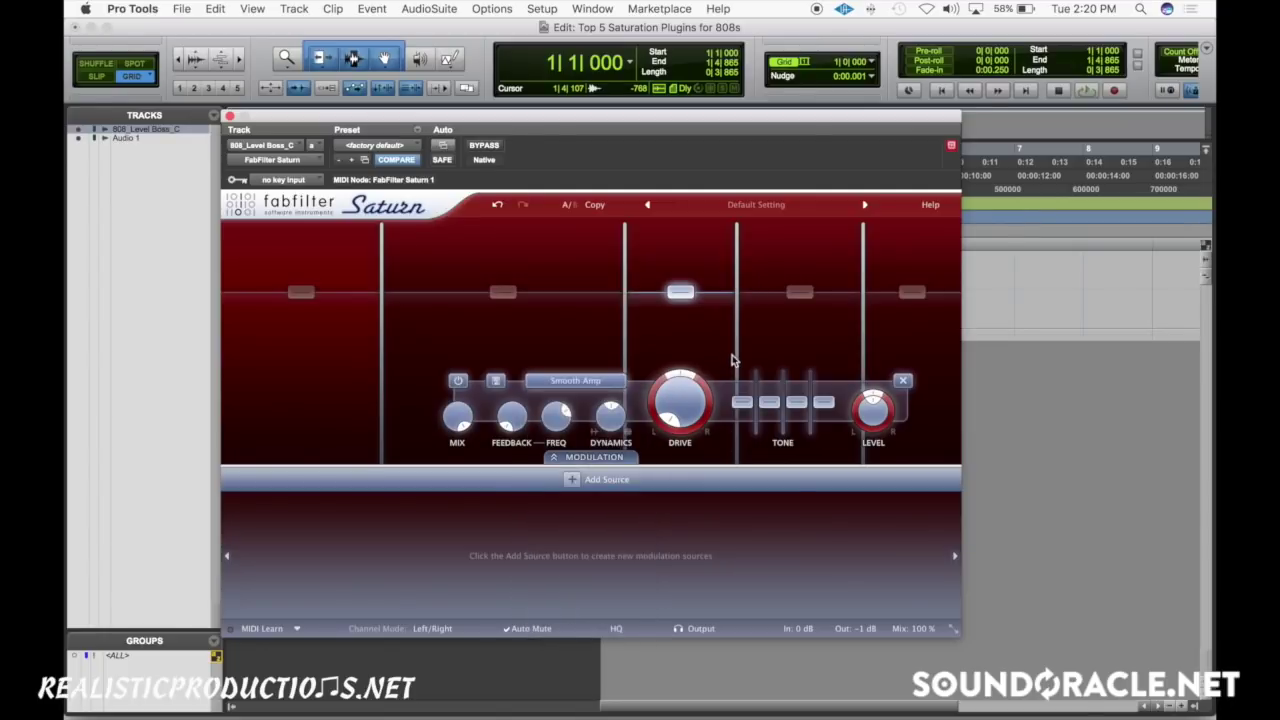
left_click(301, 291)
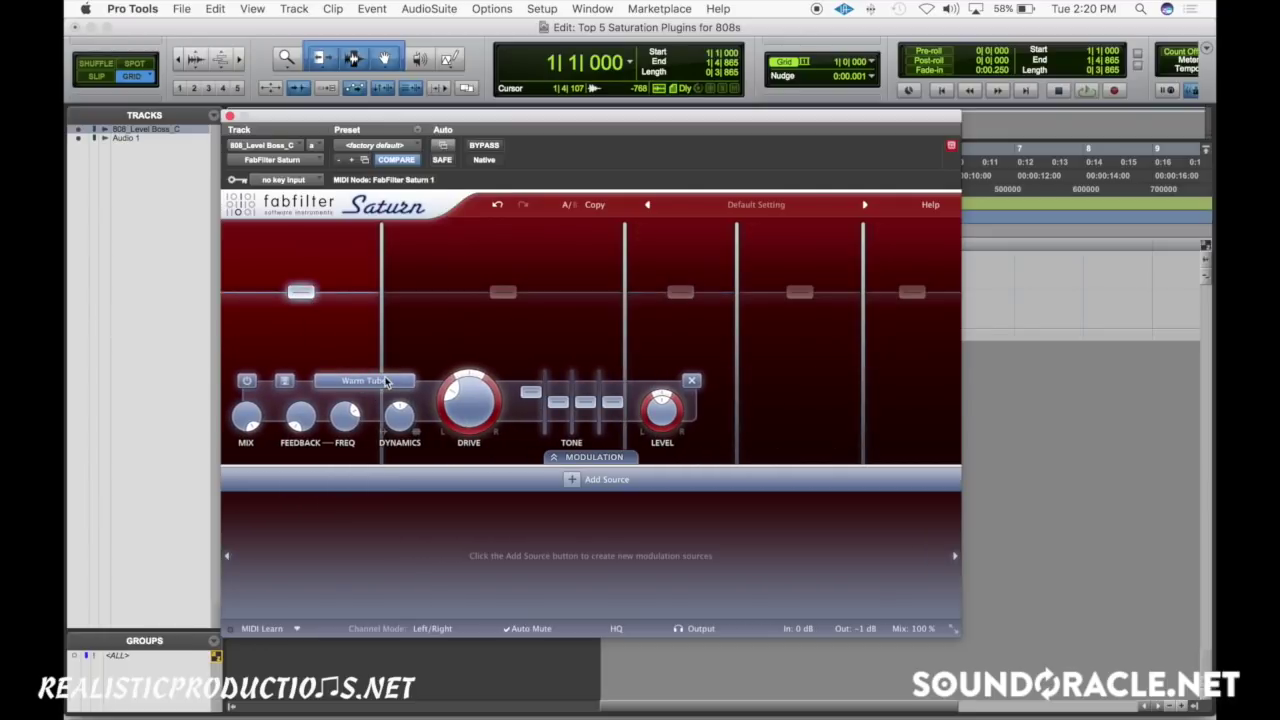
left_click(680, 291)
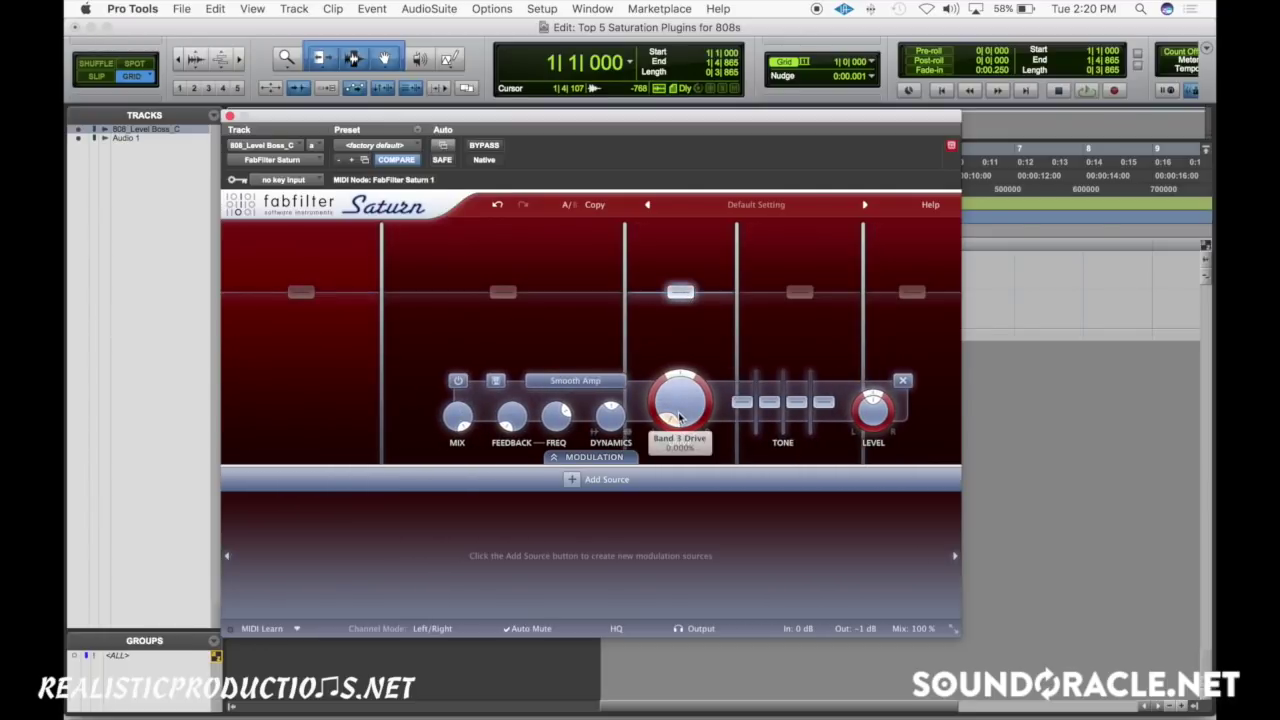
left_click_drag(674, 414, 677, 392)
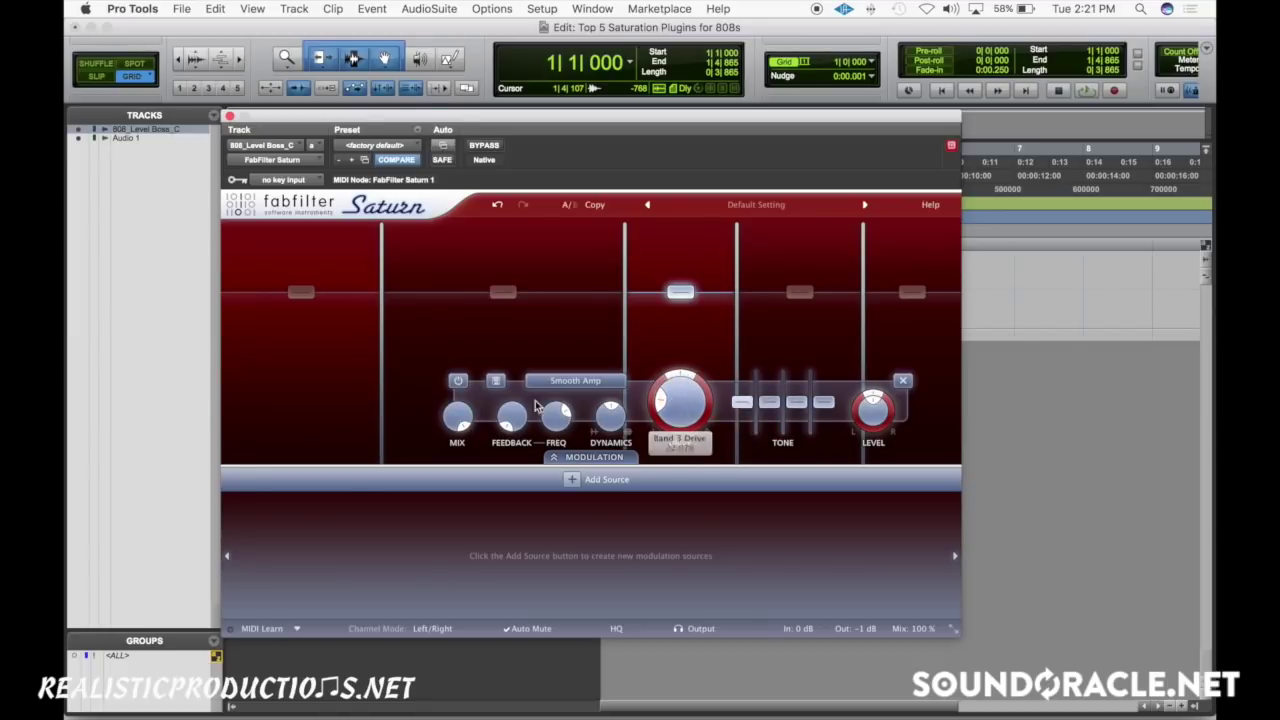
key("space")
mouse_move(680, 400)
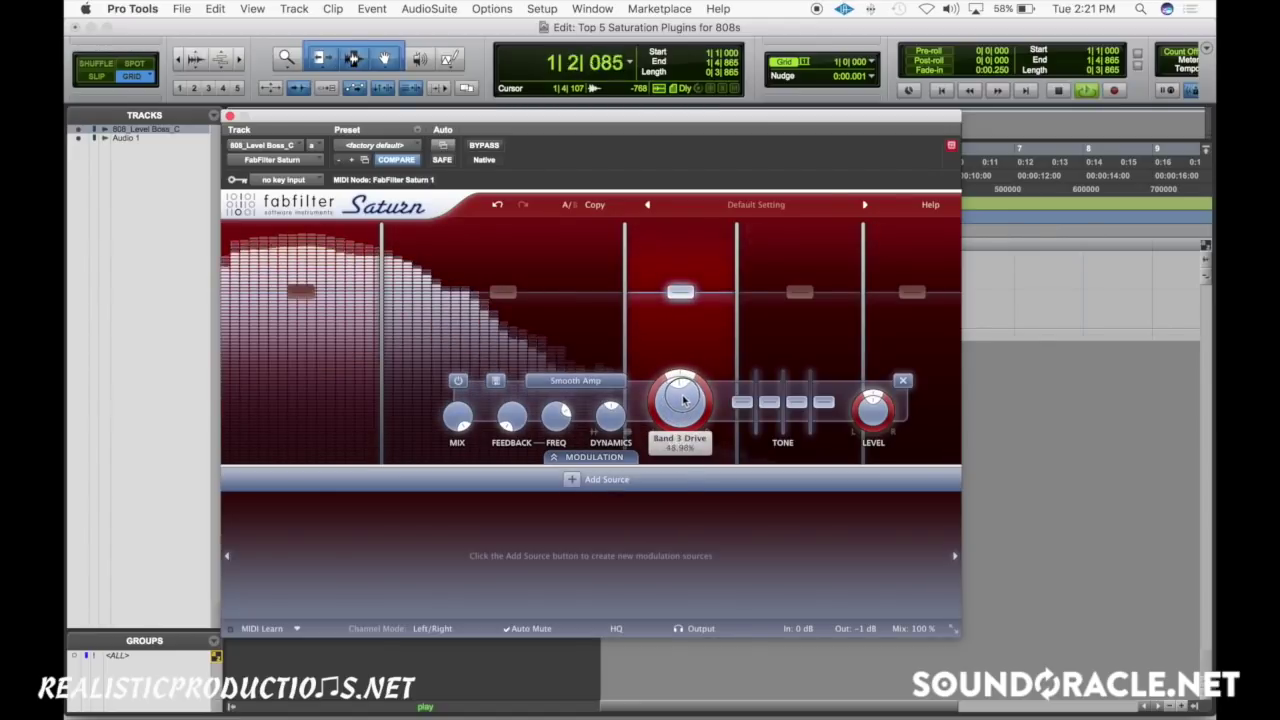
- Add a new band just below the Smooth Amp band, set it to Screaming Amp, and raise its drive to 40.60%
left_click(515, 238)
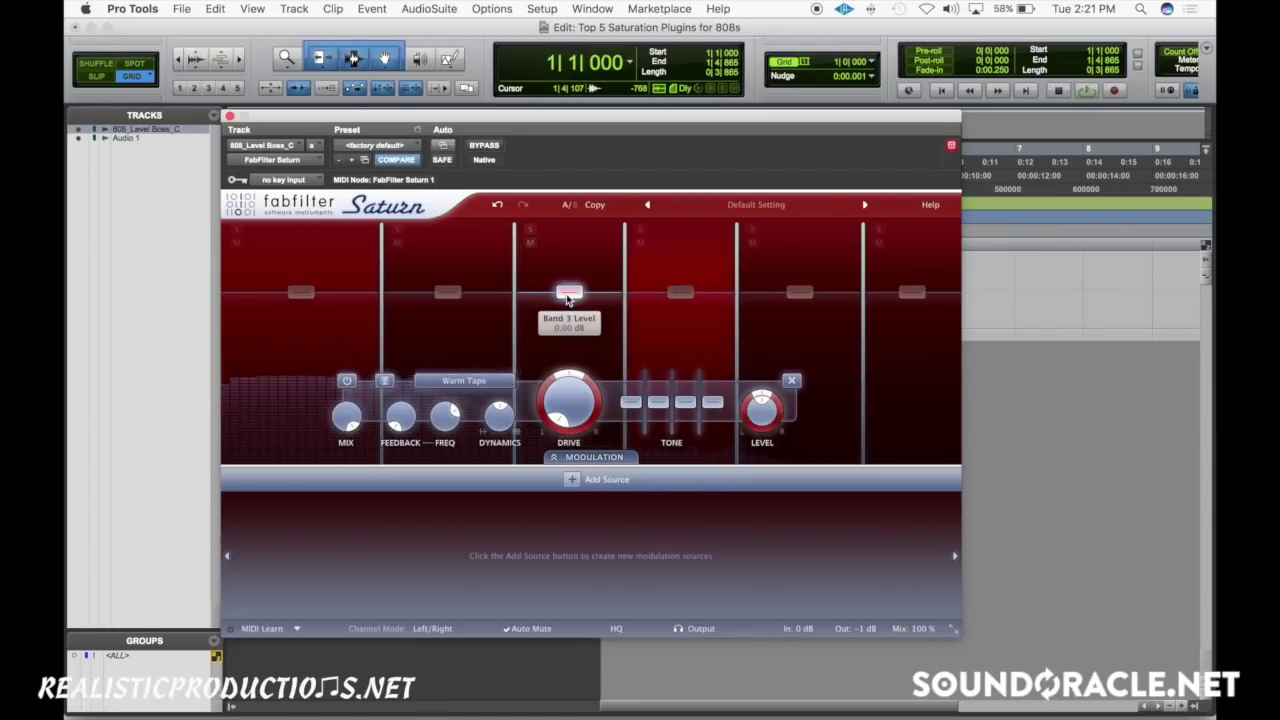
left_click(466, 381)
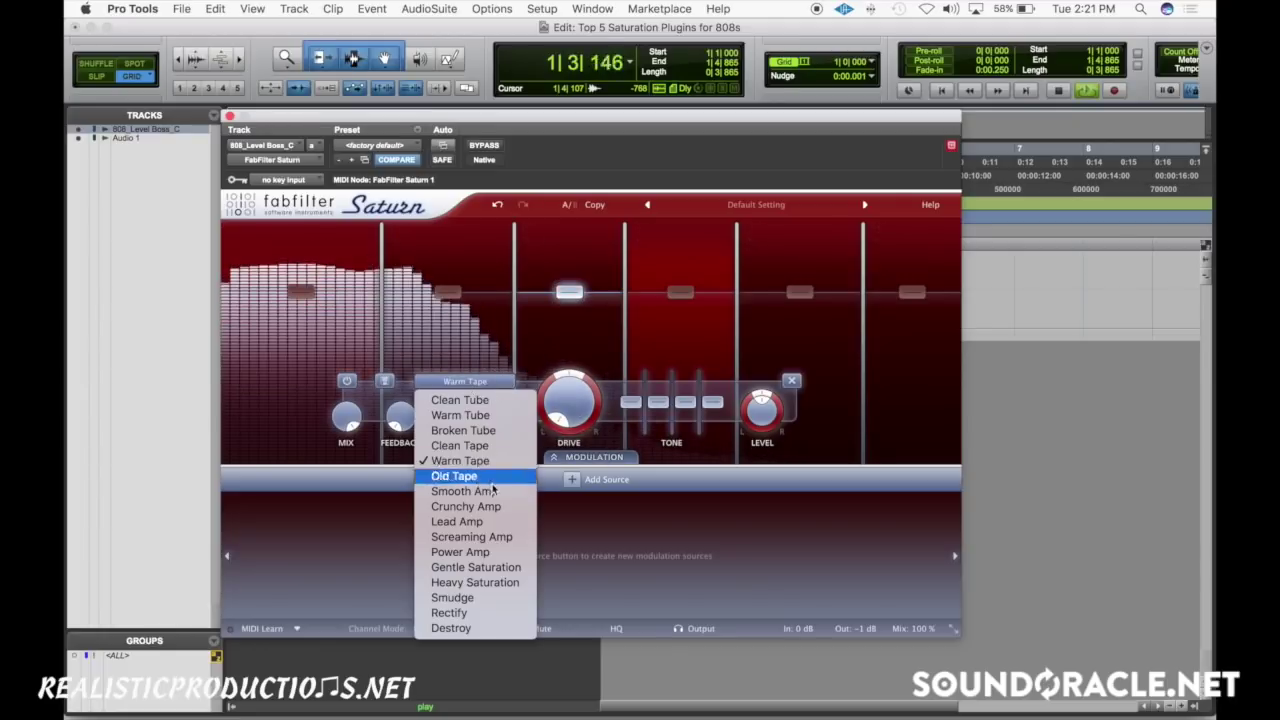
left_click(490, 537)
scroll(576, 401, "up", 5)
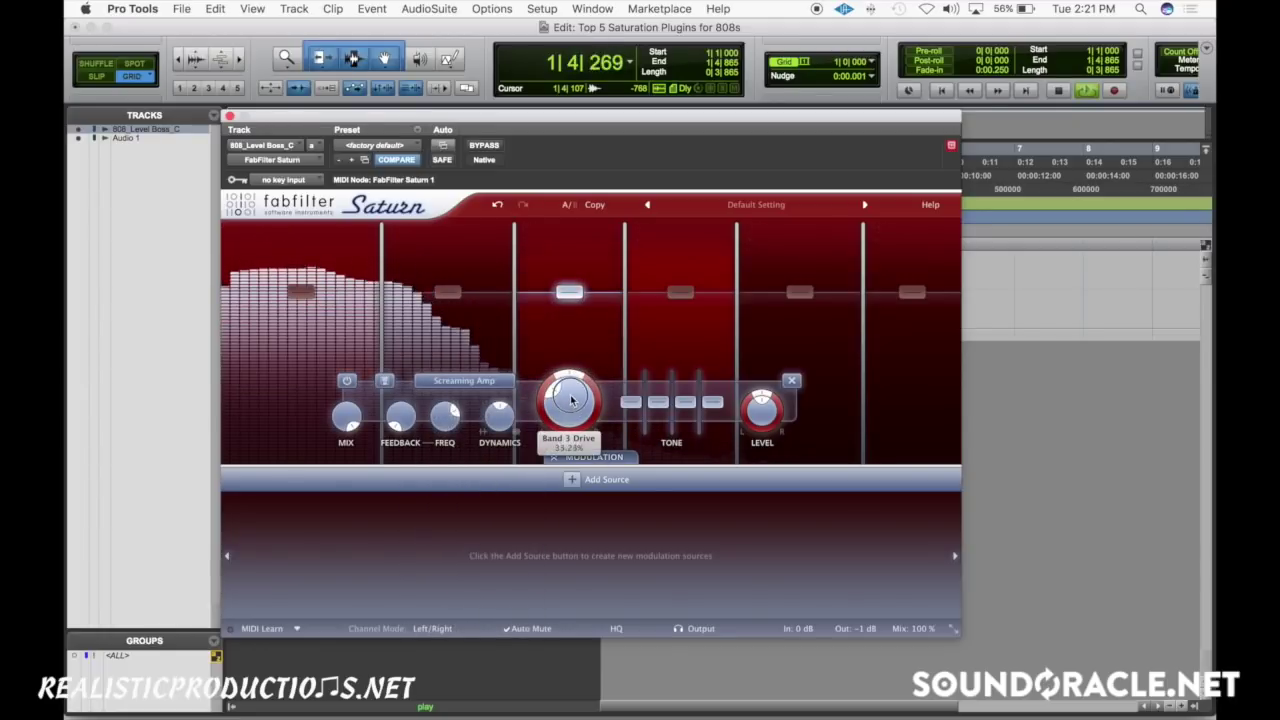
left_click_drag(576, 401, 579, 397)
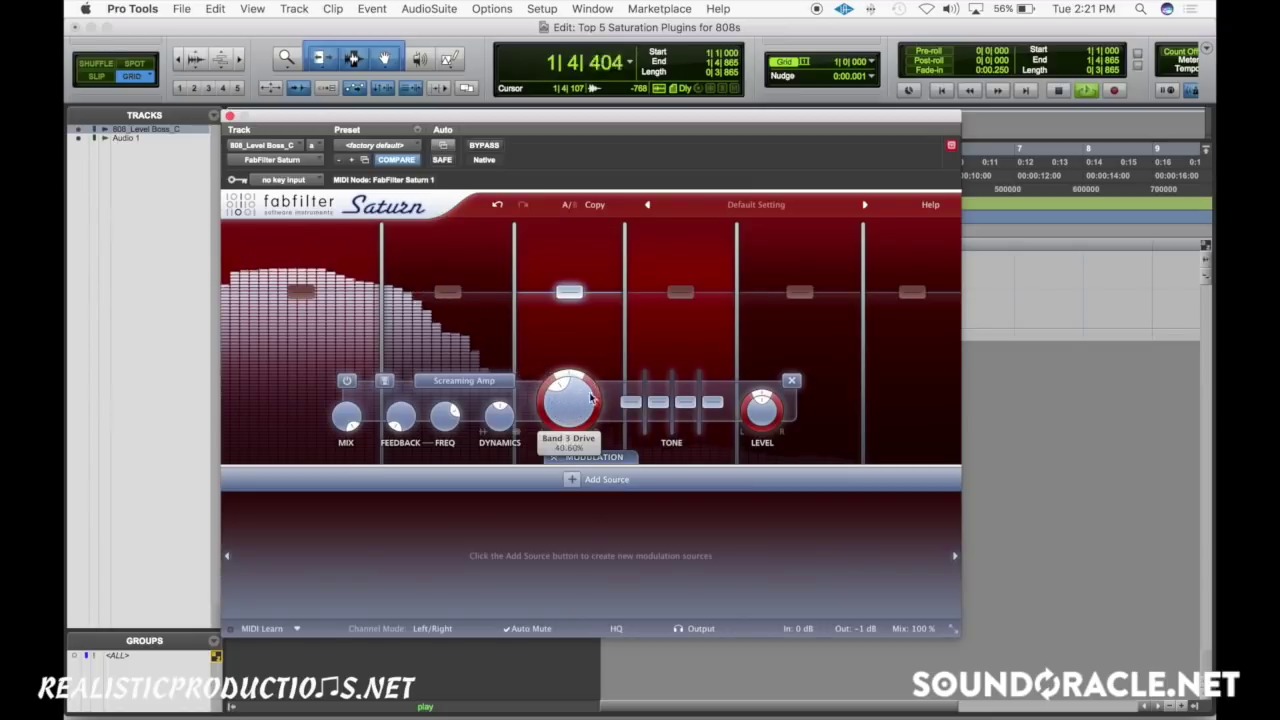
- Raise band 3's treble to +4.81 dB, then switch band 5 to Screaming Amp with more drive
left_click_drag(666, 402, 693, 392)
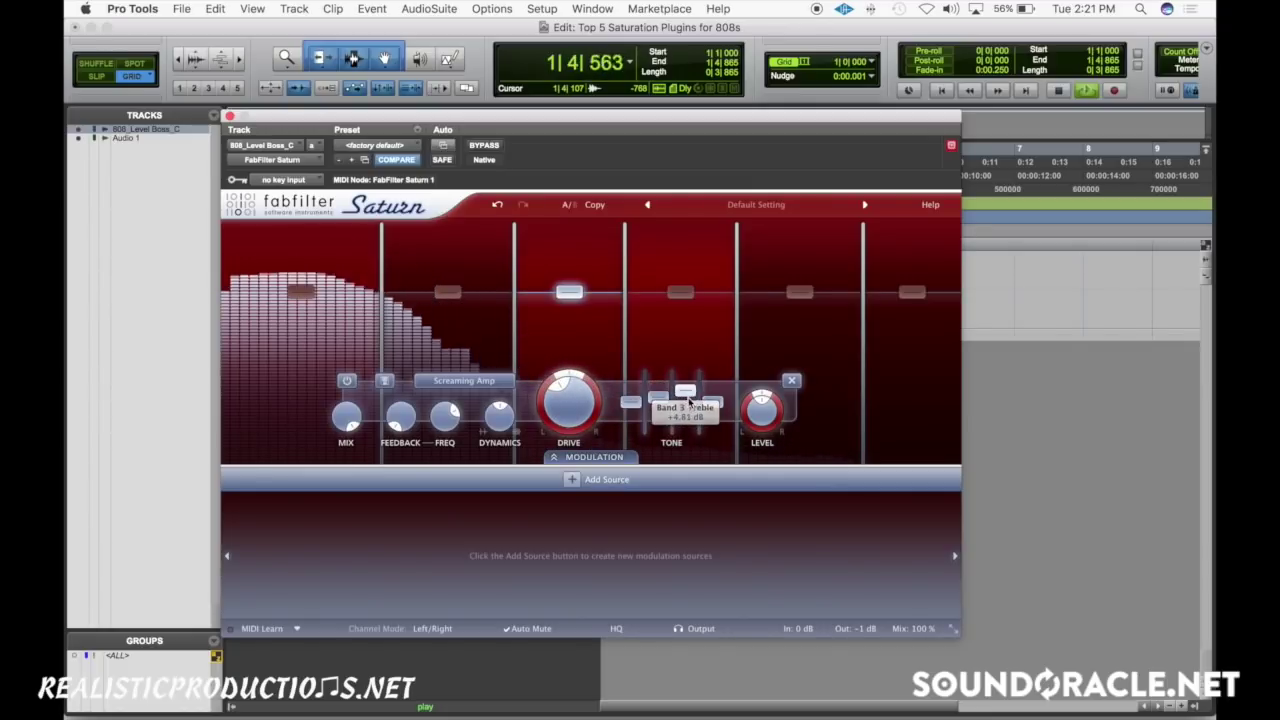
left_click(800, 292)
left_click(615, 380)
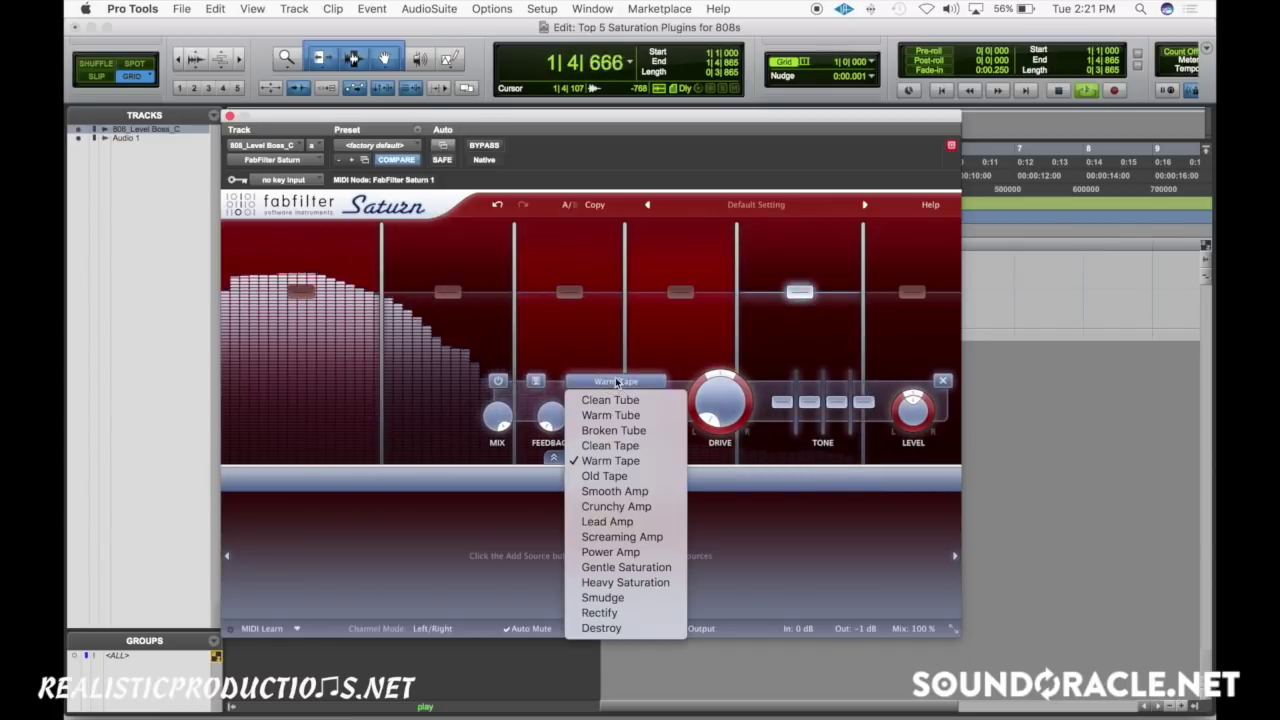
left_click(620, 531)
mouse_move(731, 420)
left_mouse_down()
mouse_move(726, 372)
mouse_move(750, 402)
mouse_move(714, 391)
mouse_move(731, 393)
mouse_move(722, 400)
left_mouse_up()
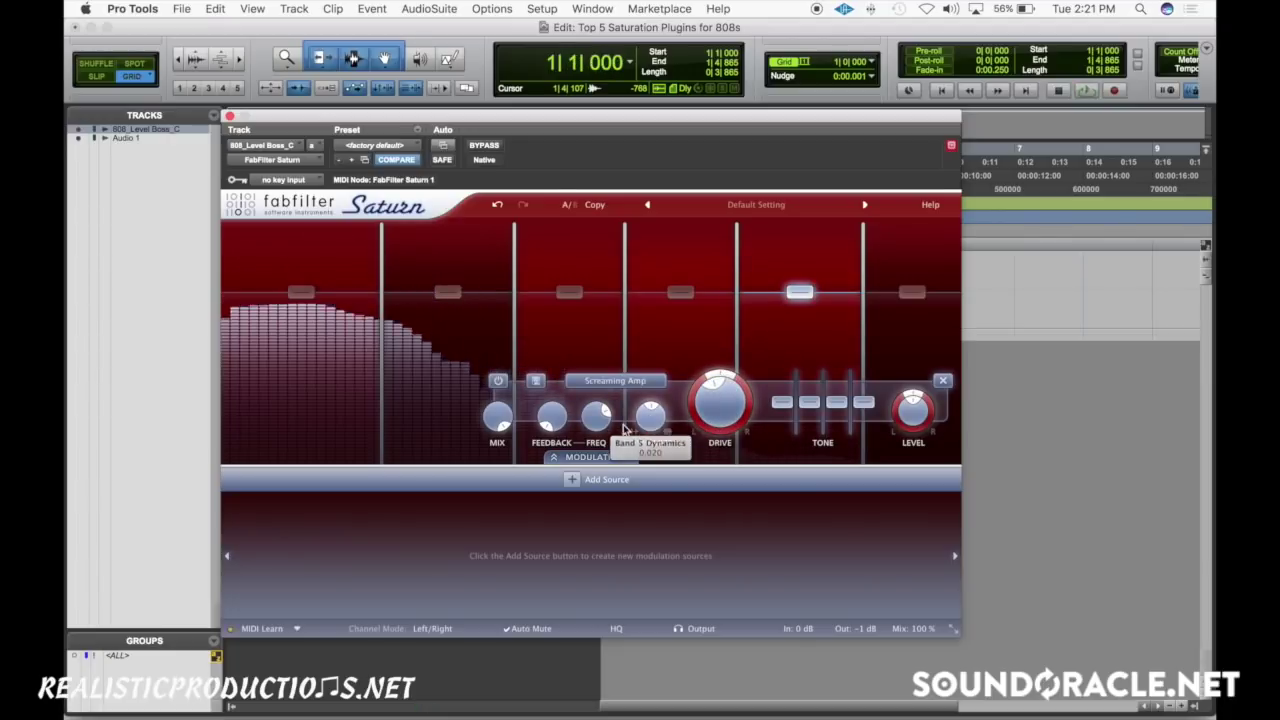
- Lower the mix on bands 4 and 2, and set the levels to -3.57 dB for band 5 and +1.63 dB for band 4
left_click(680, 291)
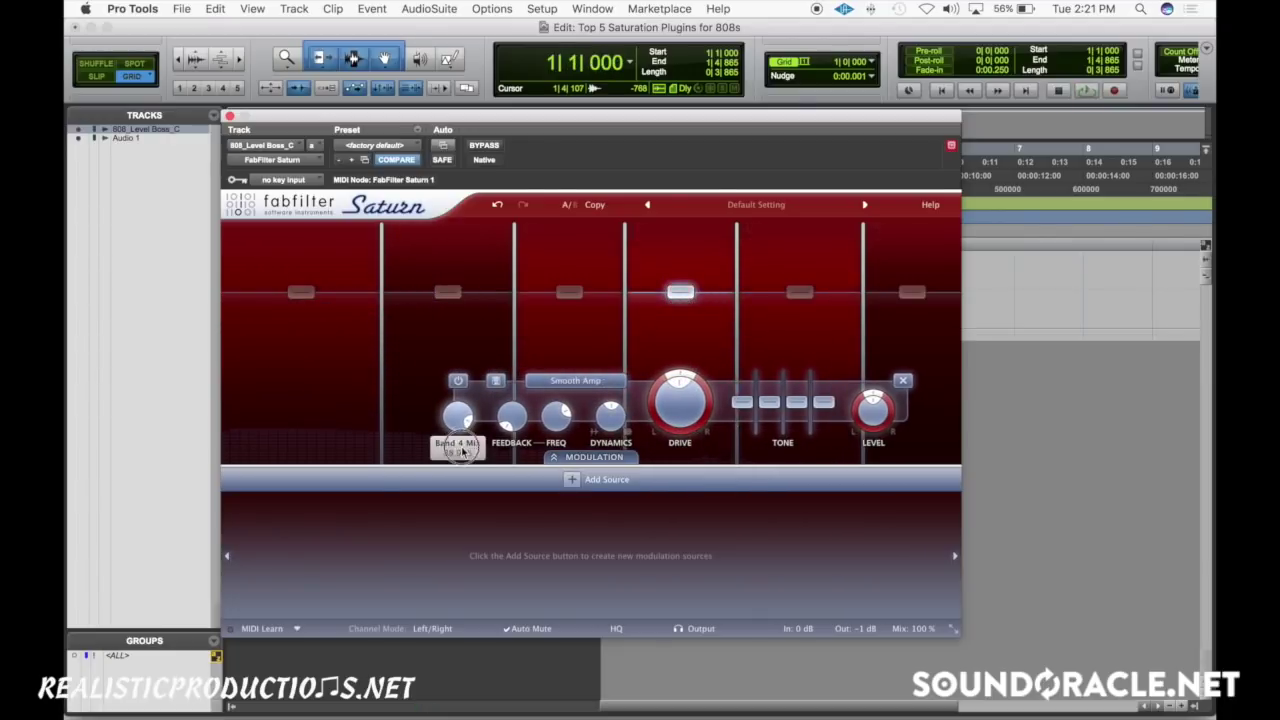
left_click(447, 291)
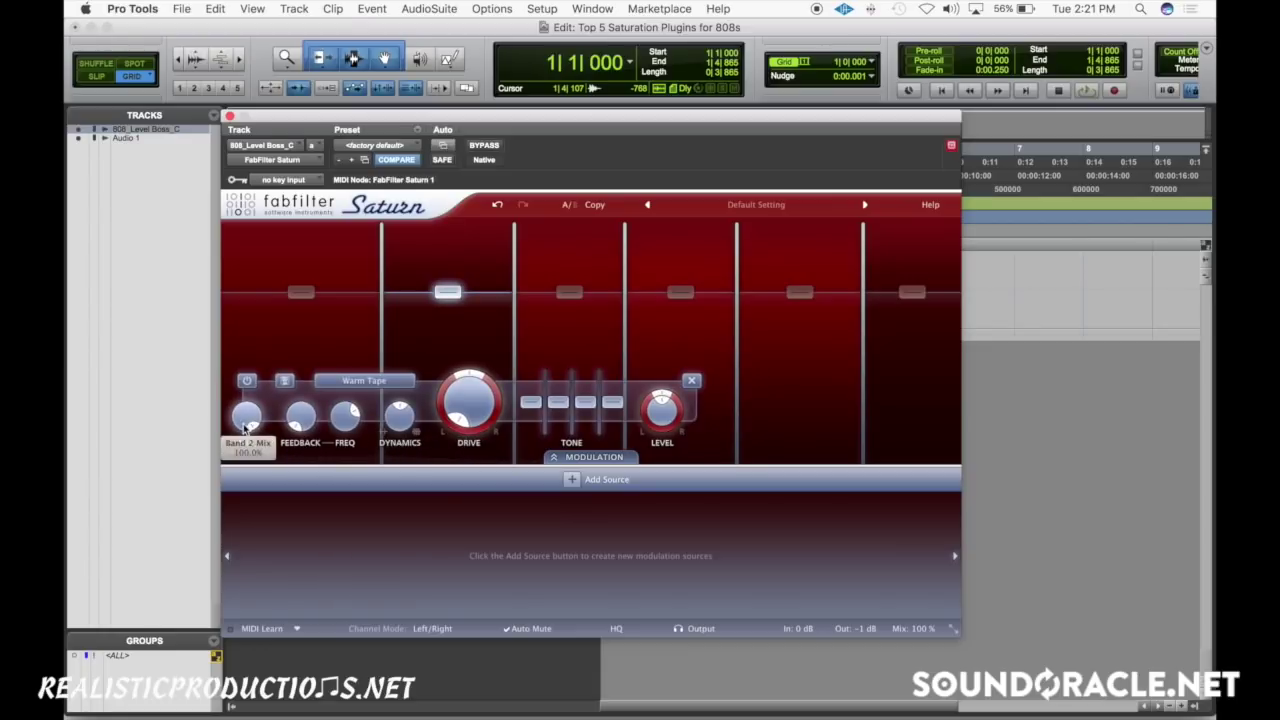
left_click(568, 291)
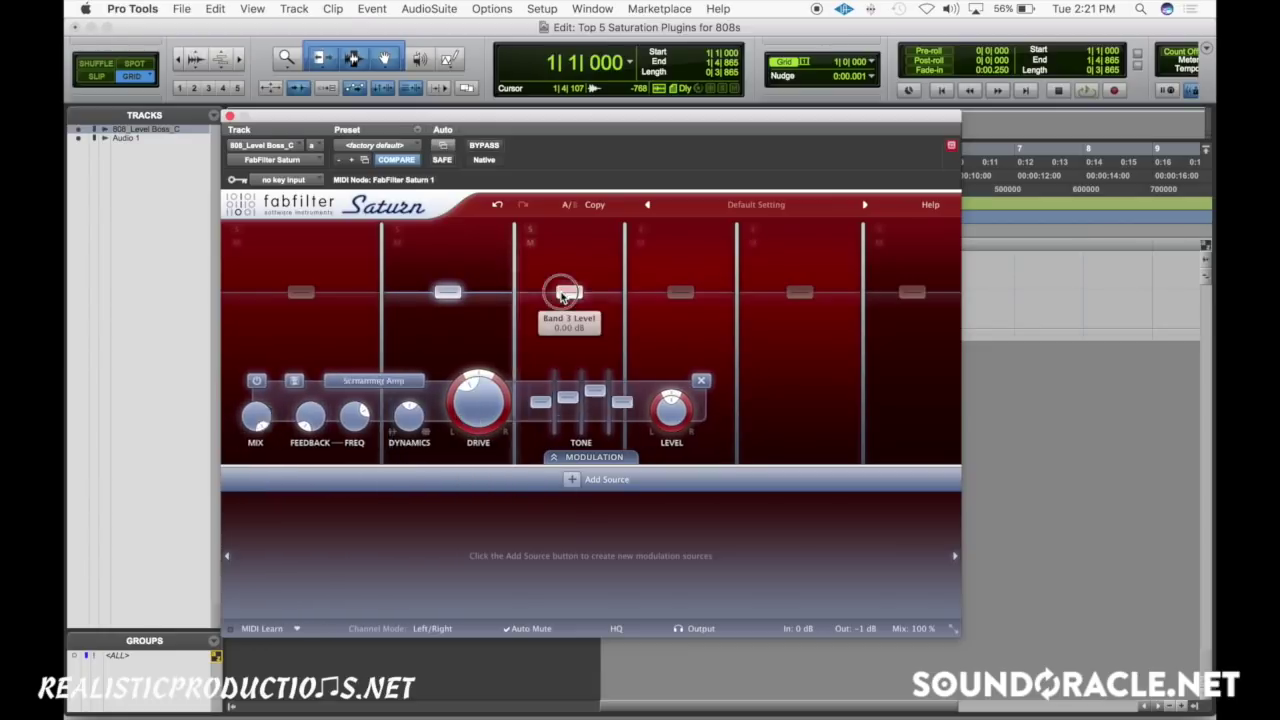
left_click(799, 292)
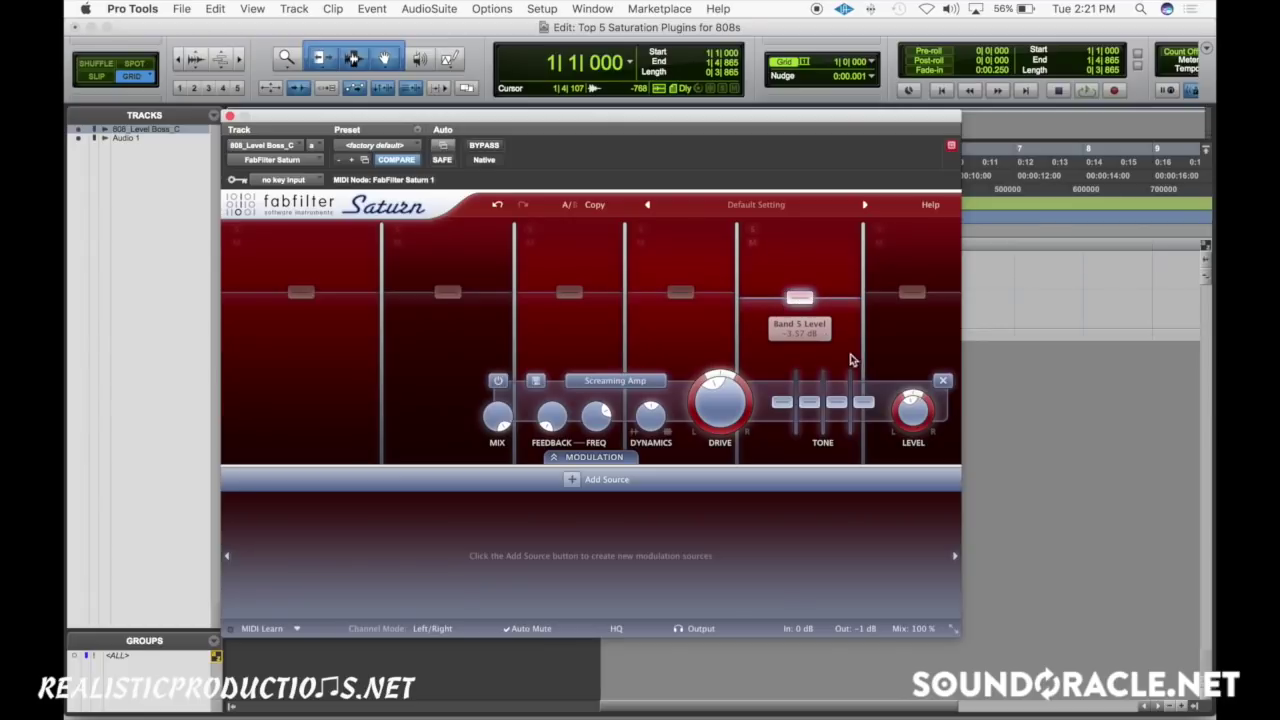
mouse_move(681, 292)
left_mouse_down()
mouse_move(695, 283)
mouse_move(688, 295)
left_mouse_up()
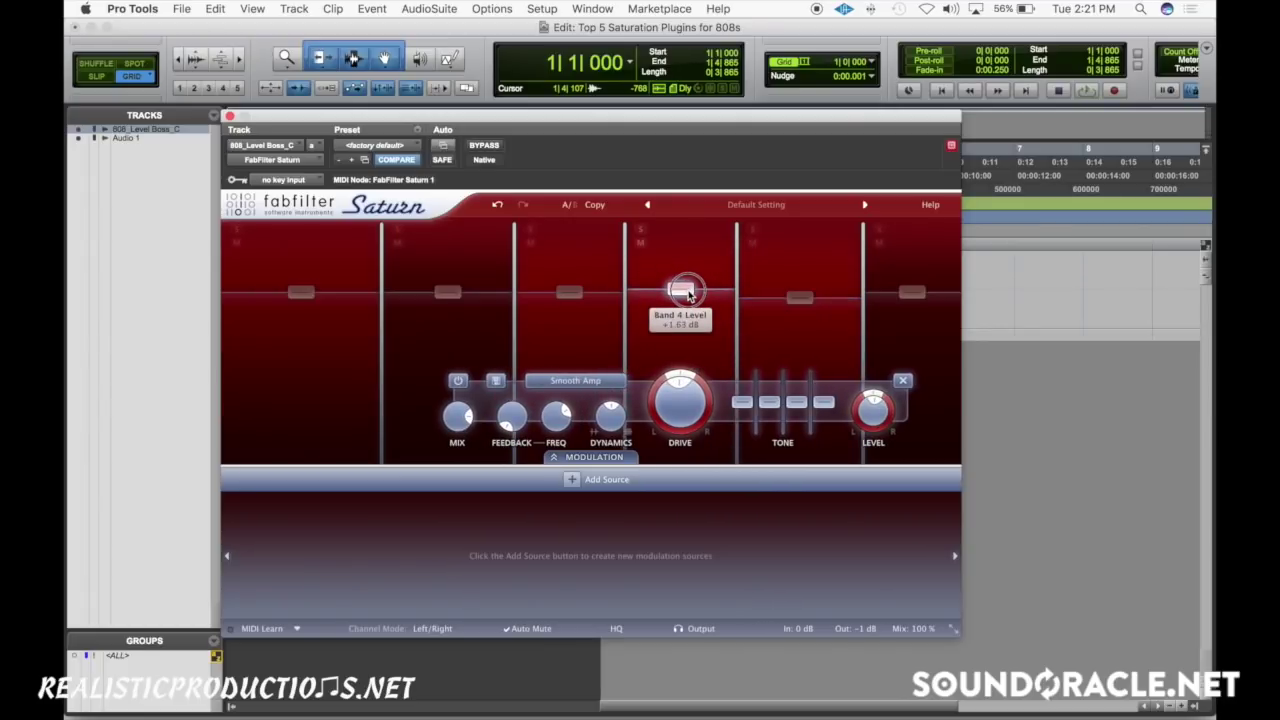
- Add an envelope generator source with a slightly shorter attack and assign it to band 2's drive
left_click(462, 293)
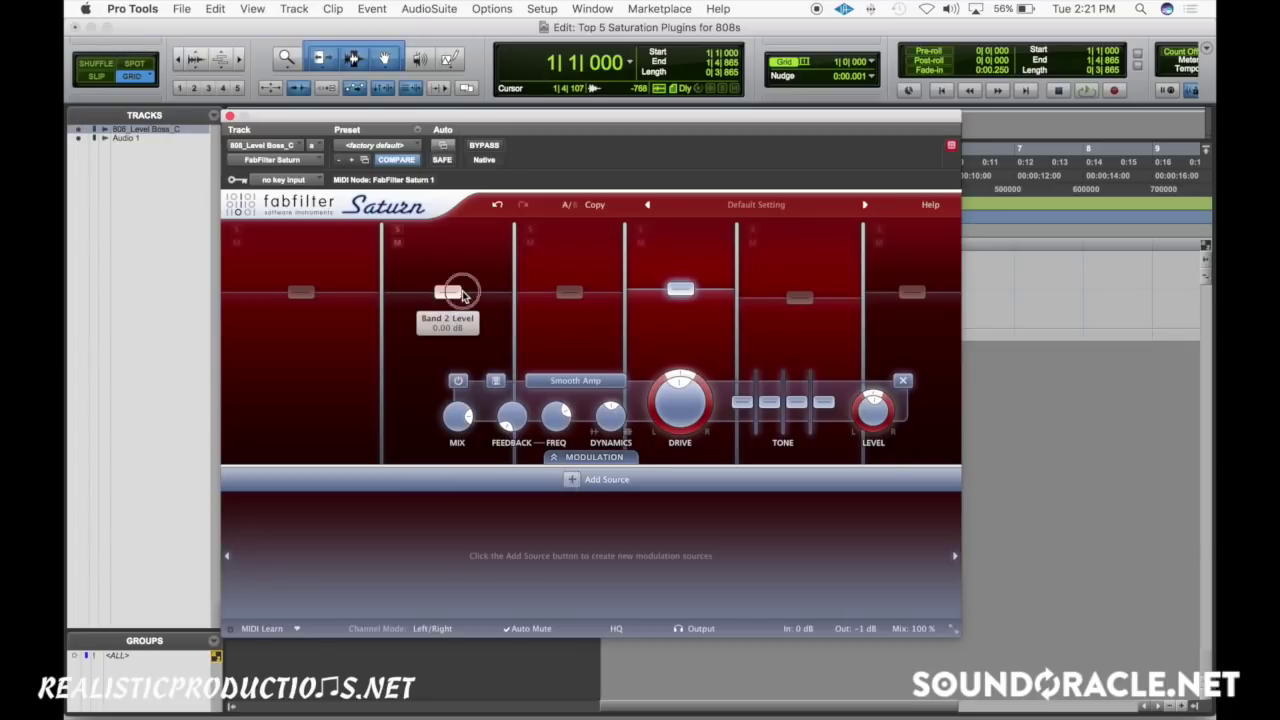
left_click(576, 479)
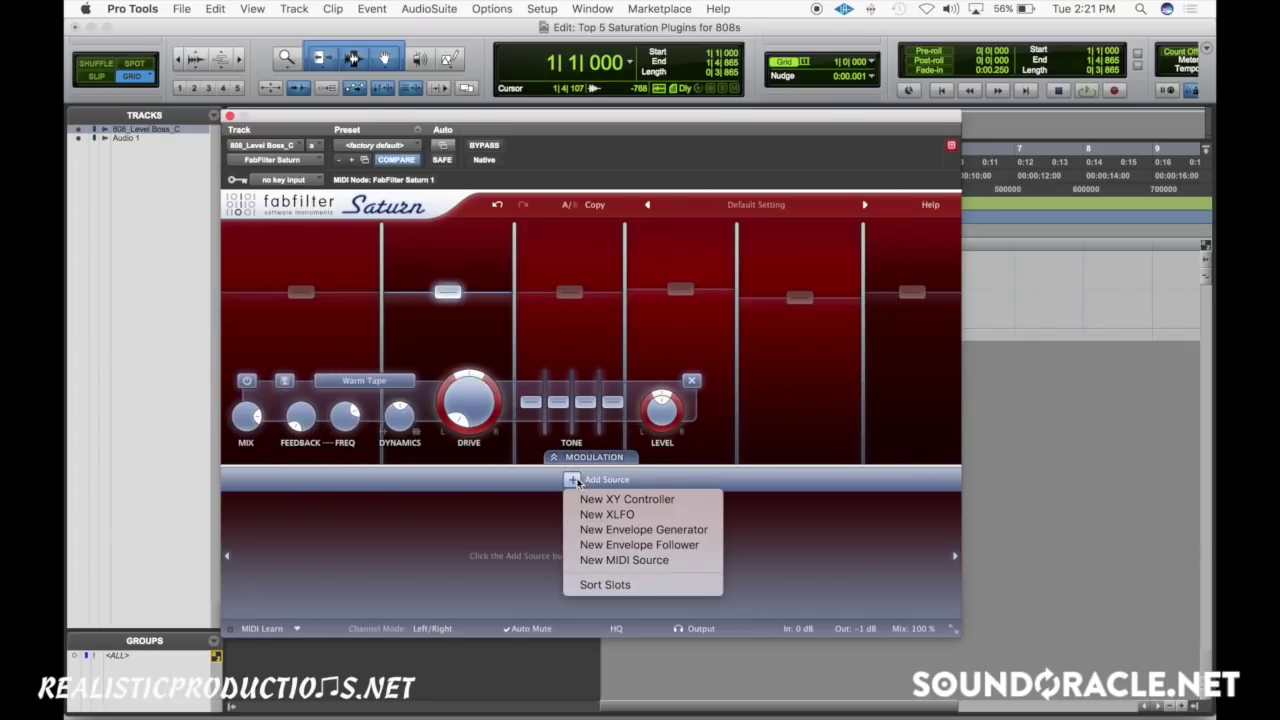
left_click(633, 535)
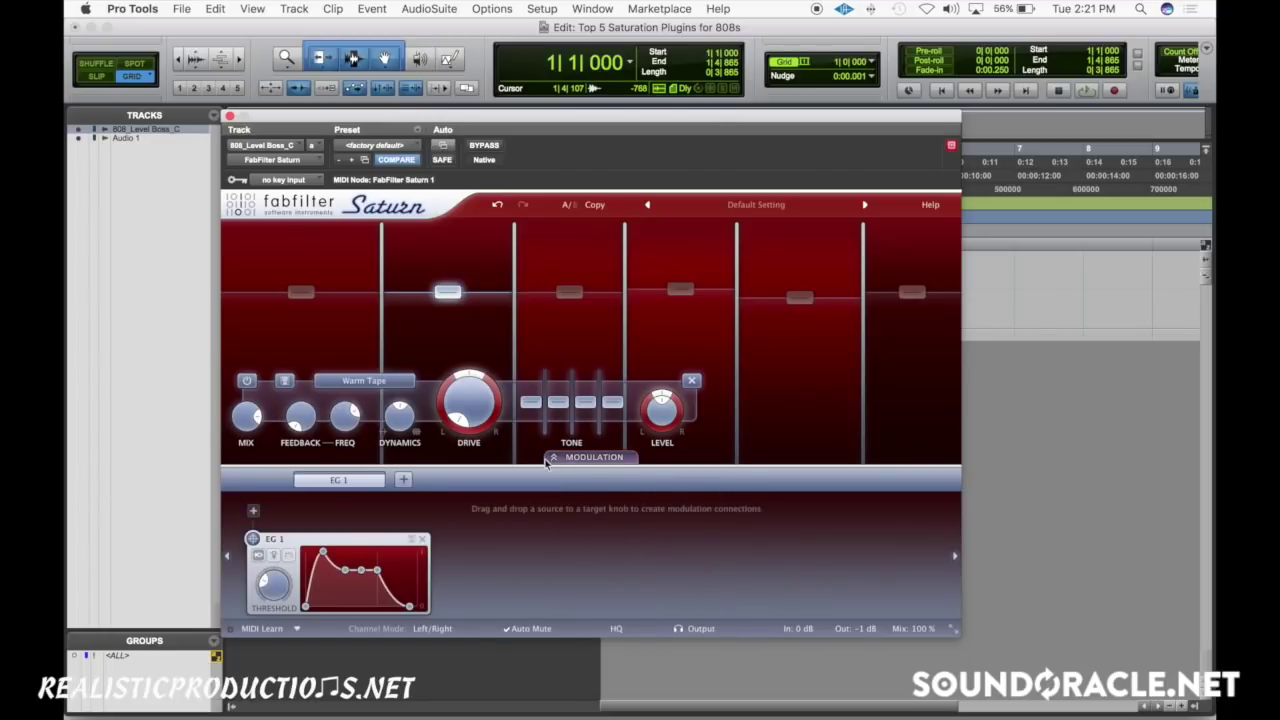
left_click_drag(323, 552, 316, 552)
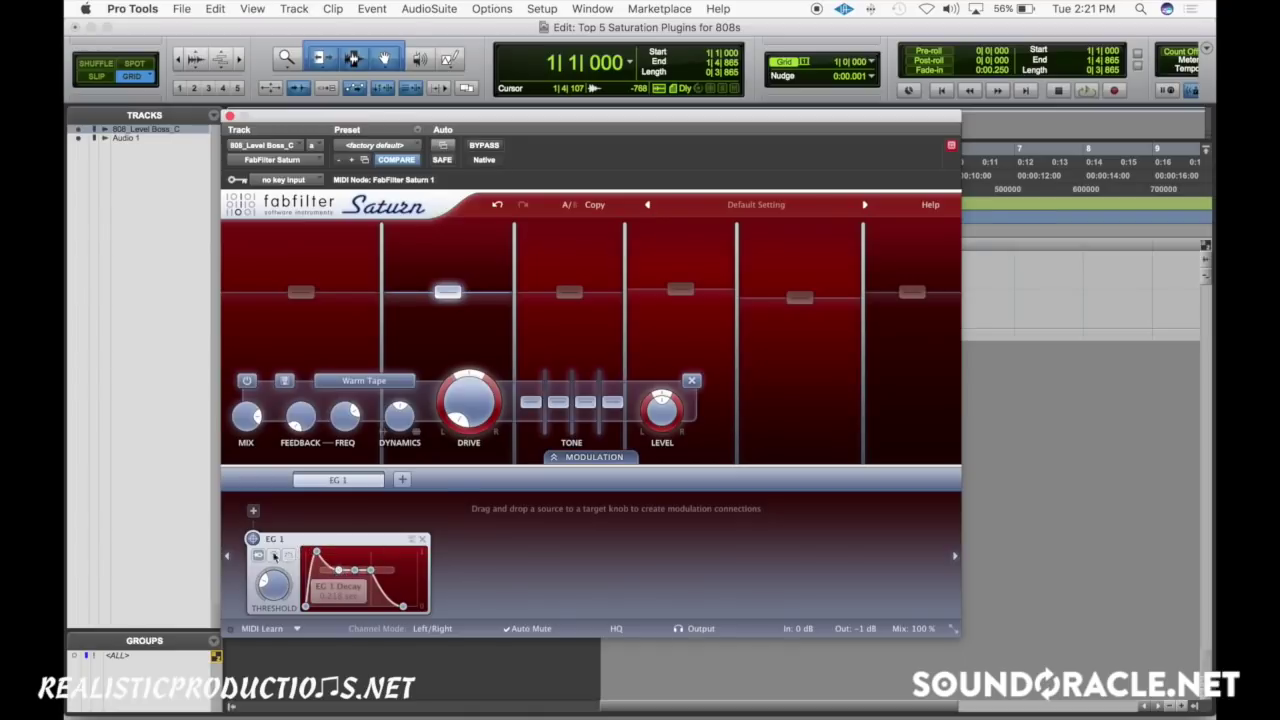
left_click_drag(255, 546, 478, 408)
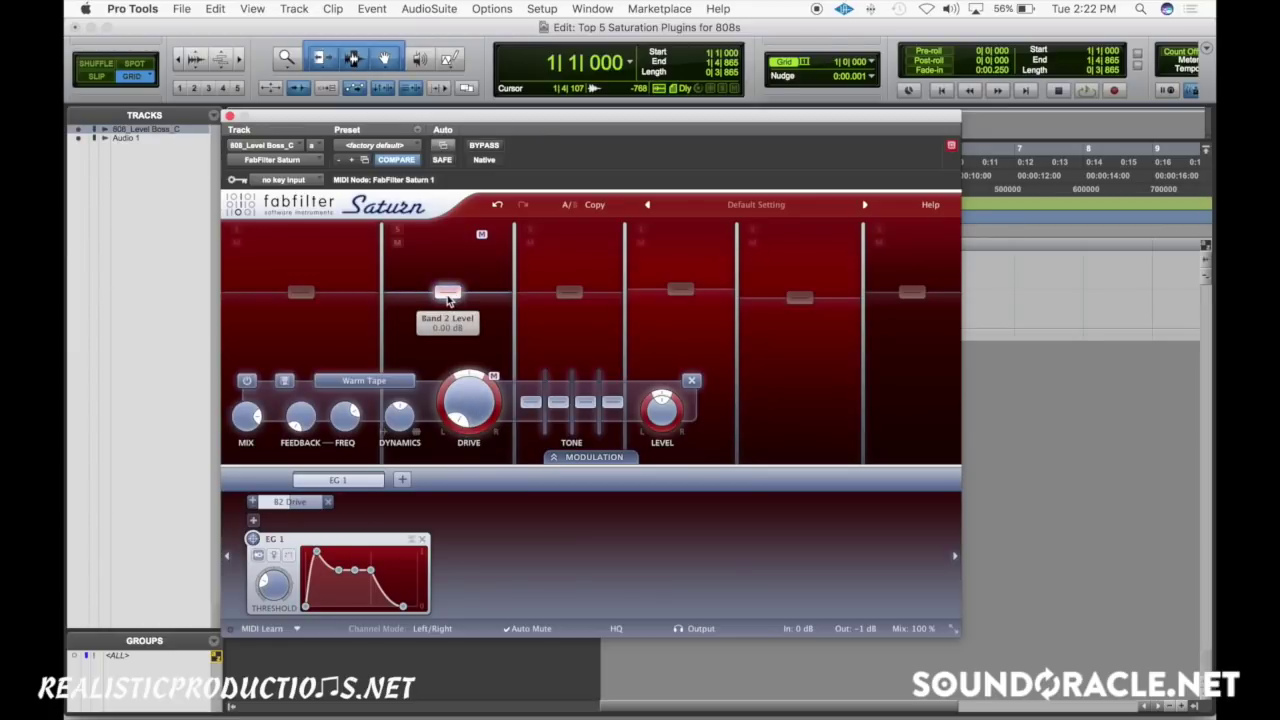
- Play the 808 to hear the envelope modulation on band 2's drive, and stop playback
left_click(522, 338)
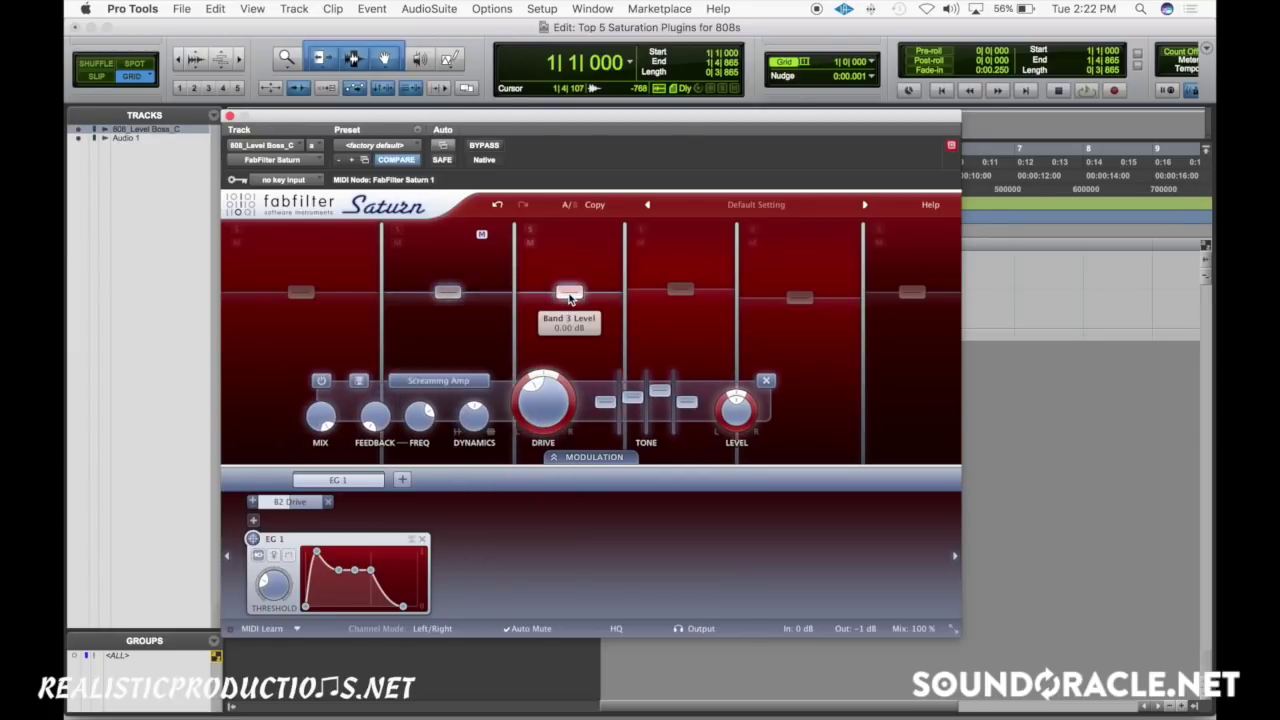
left_click(449, 295)
key("space")
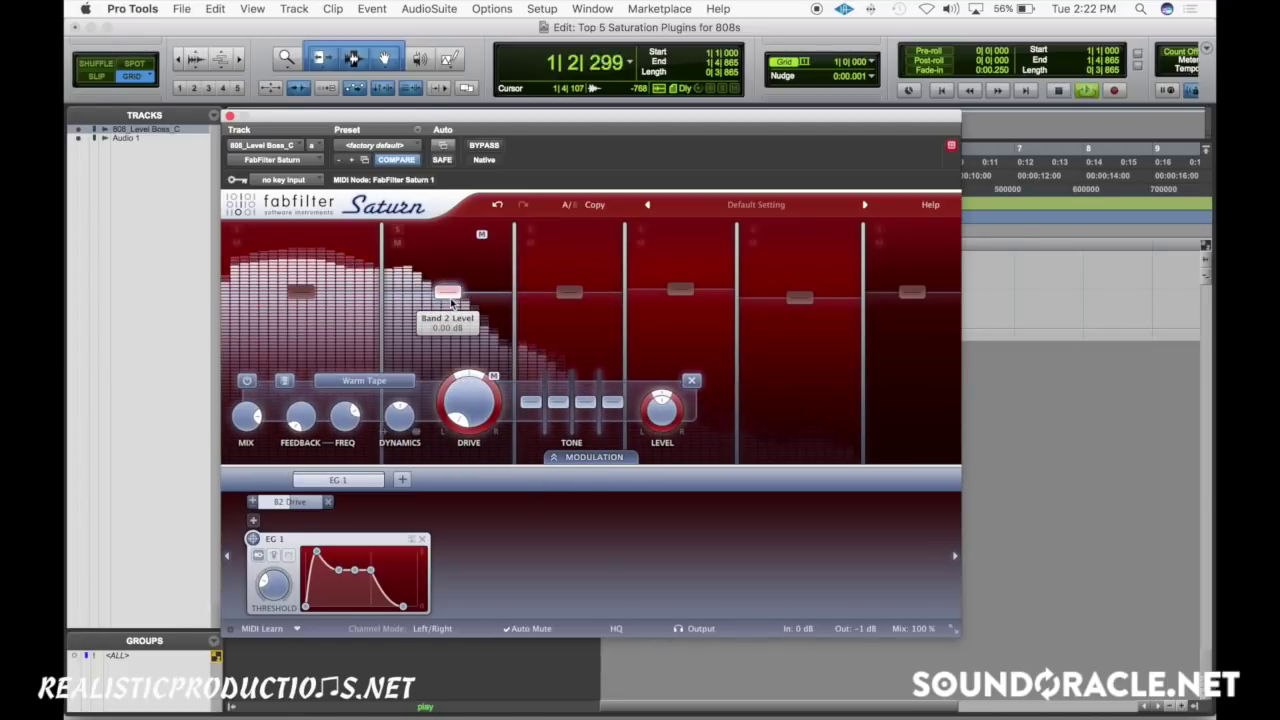
key("space")
- Assign the envelope generator to band 4's feedback as well
left_click(677, 290)
left_click_drag(253, 541, 511, 420)
mouse_move(692, 403)
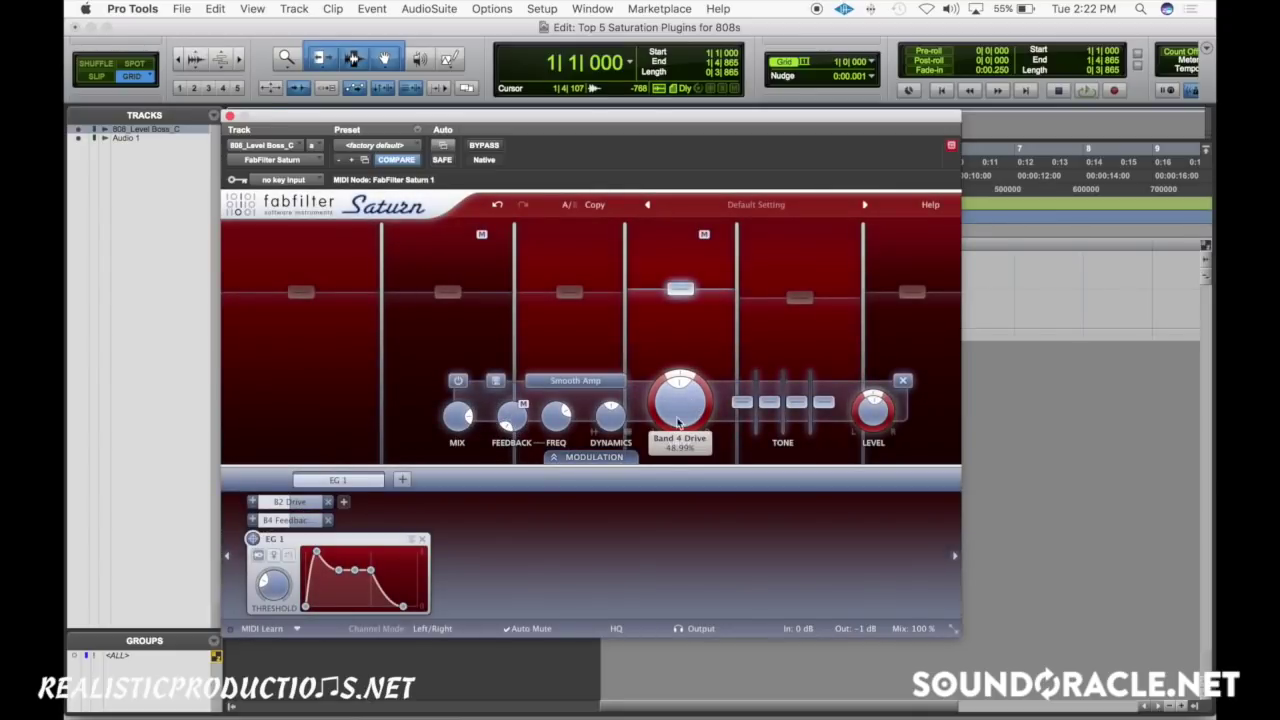
- Add an XLFO modulation source, and look through the other available source types without adding one
left_click(400, 483)
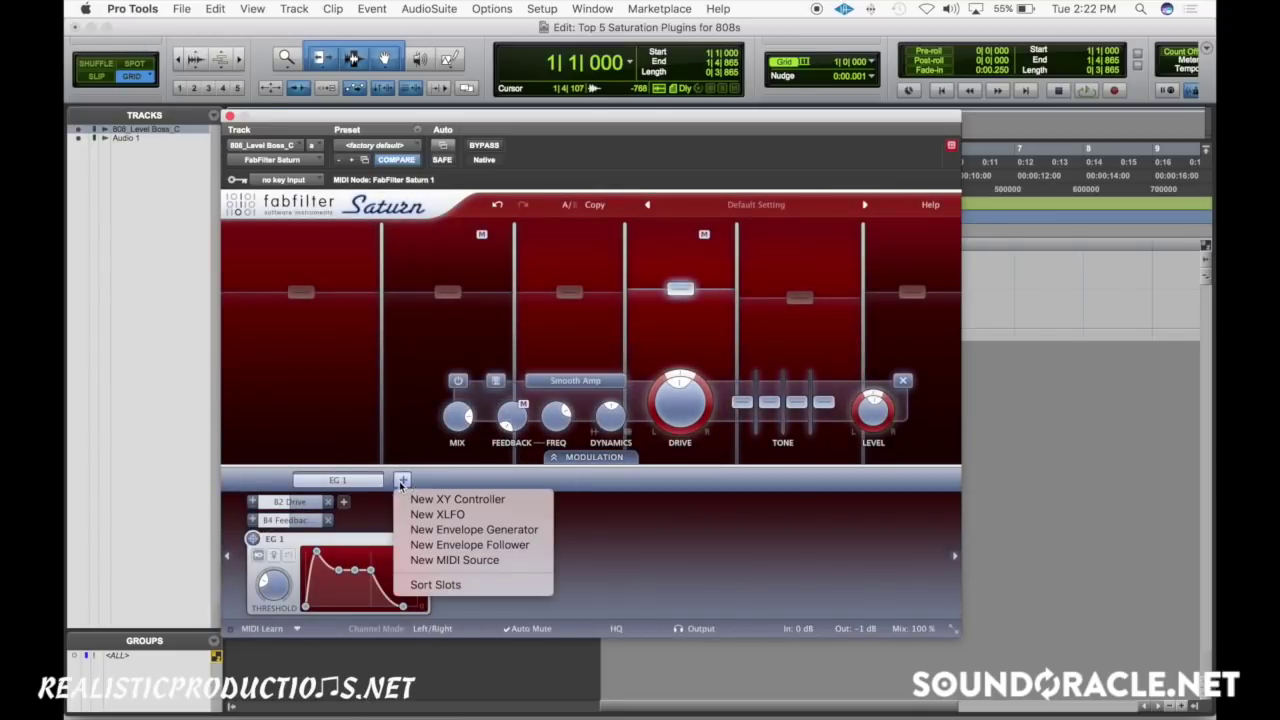
left_click(440, 514)
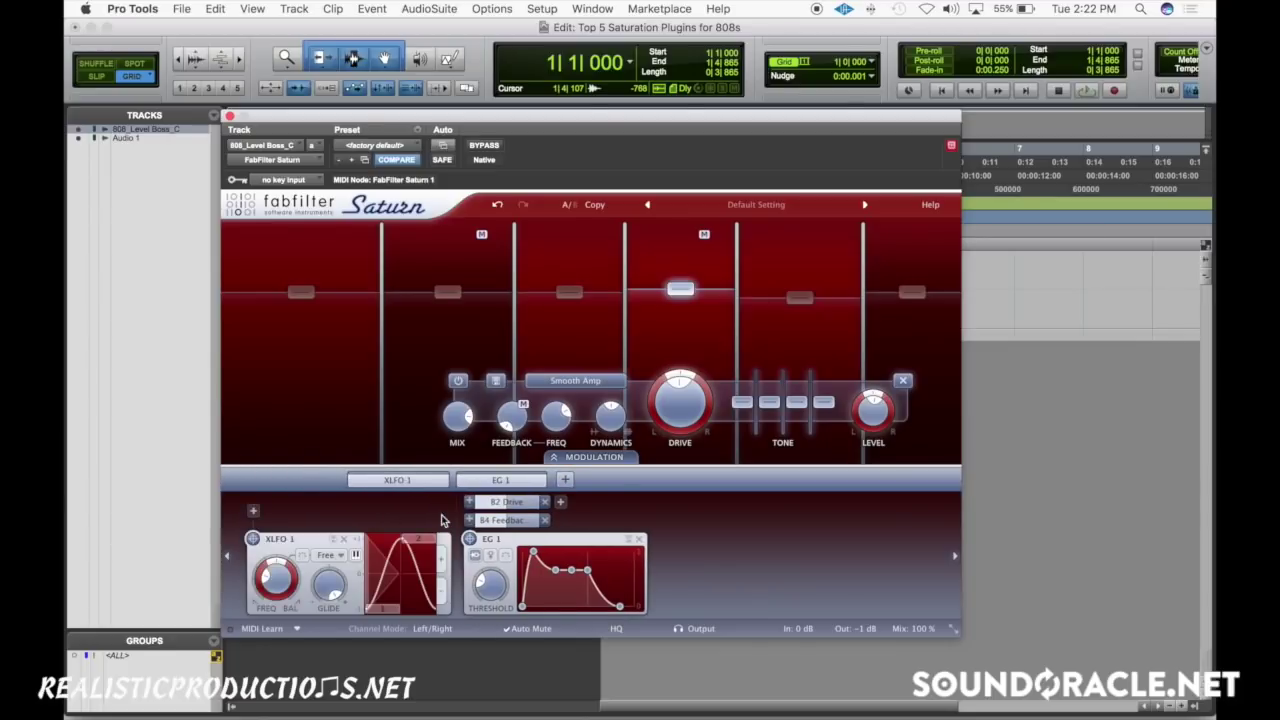
left_click(566, 481)
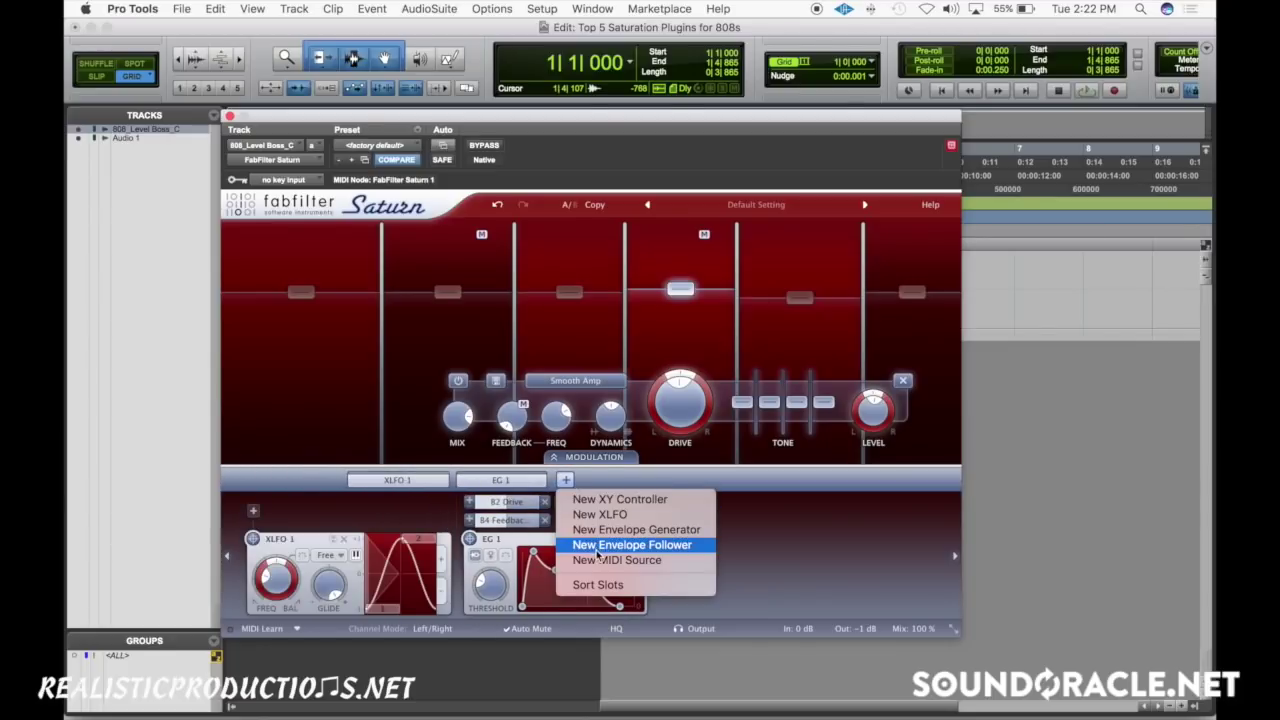
left_click(815, 542)
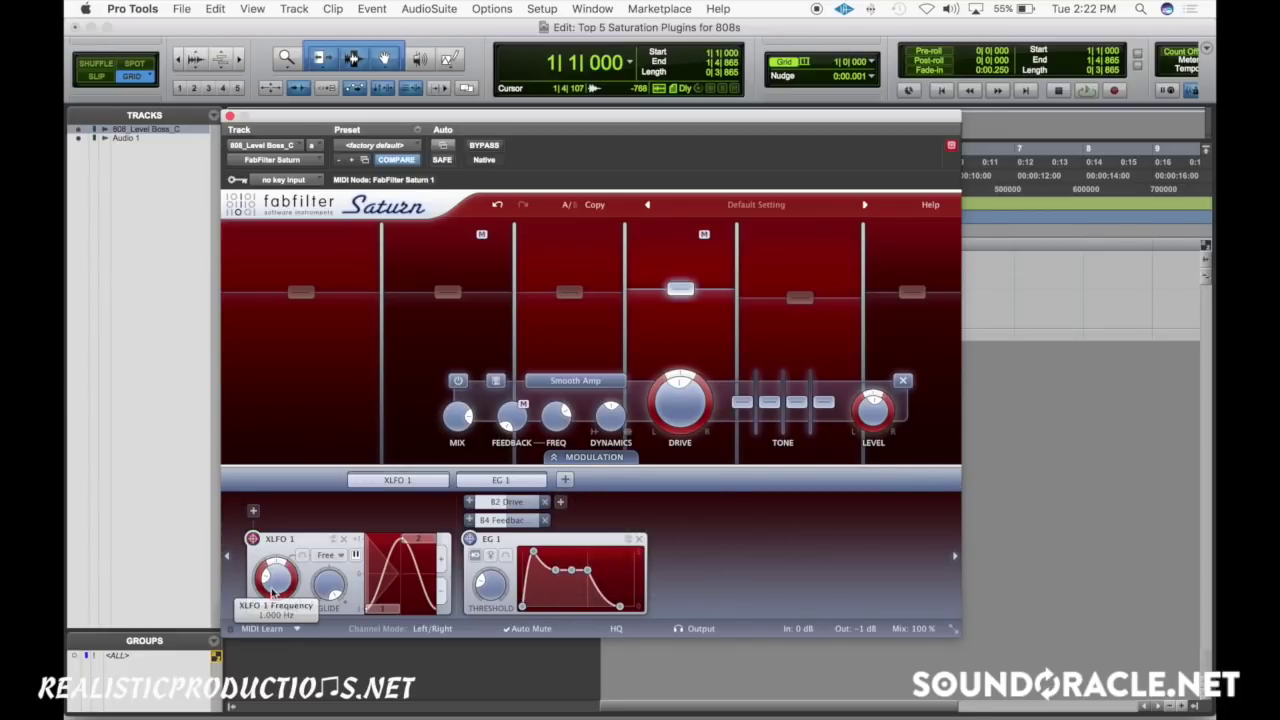
- Extend the XLFO to four steps with a lowered third step, and assign it to band 4's mix
left_click(444, 562)
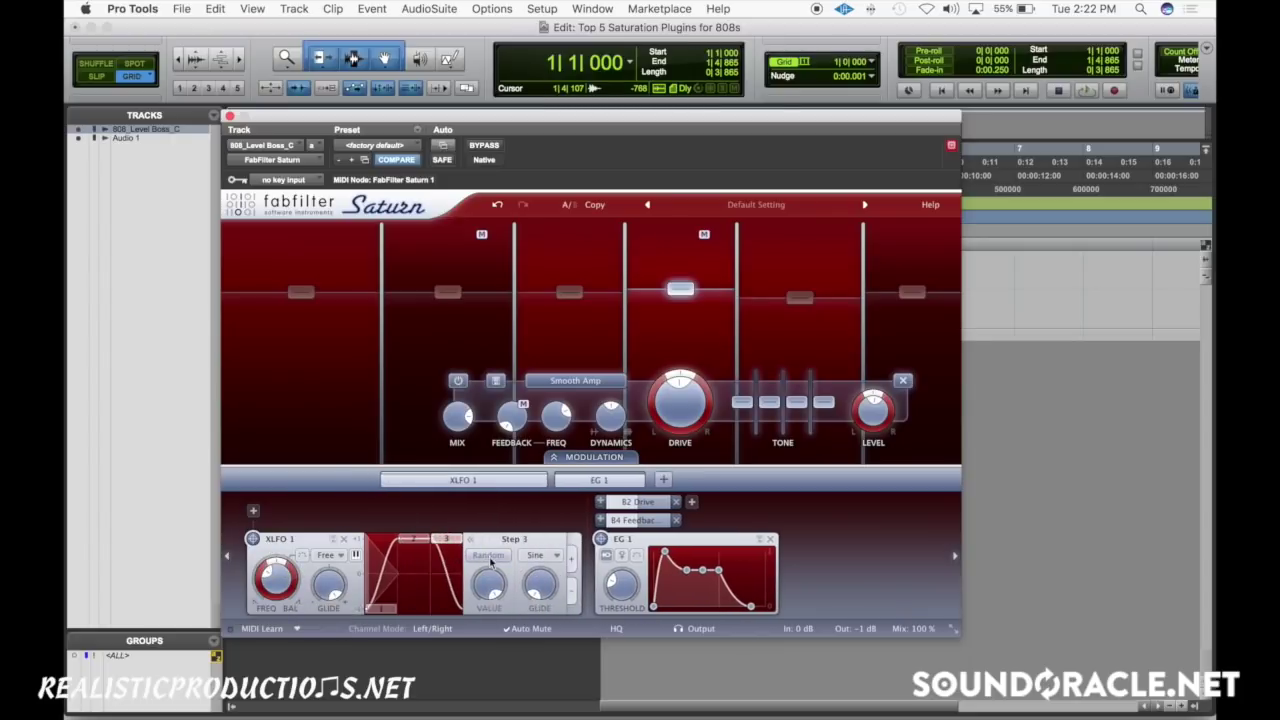
left_click(569, 558)
left_click_drag(437, 543, 436, 581)
left_click_drag(253, 541, 457, 418)
- Play the 808 and switch Saturn's bypass on and off to compare the dry and processed sound
key("space")
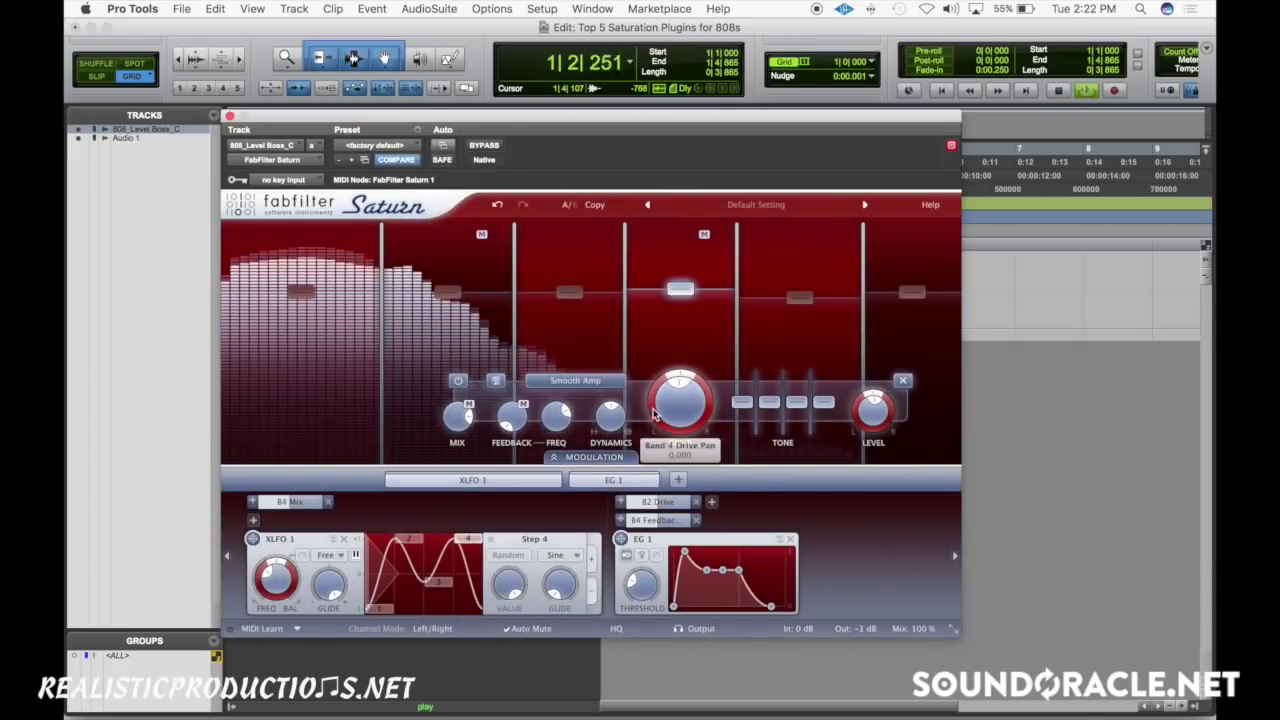
left_click(484, 146)
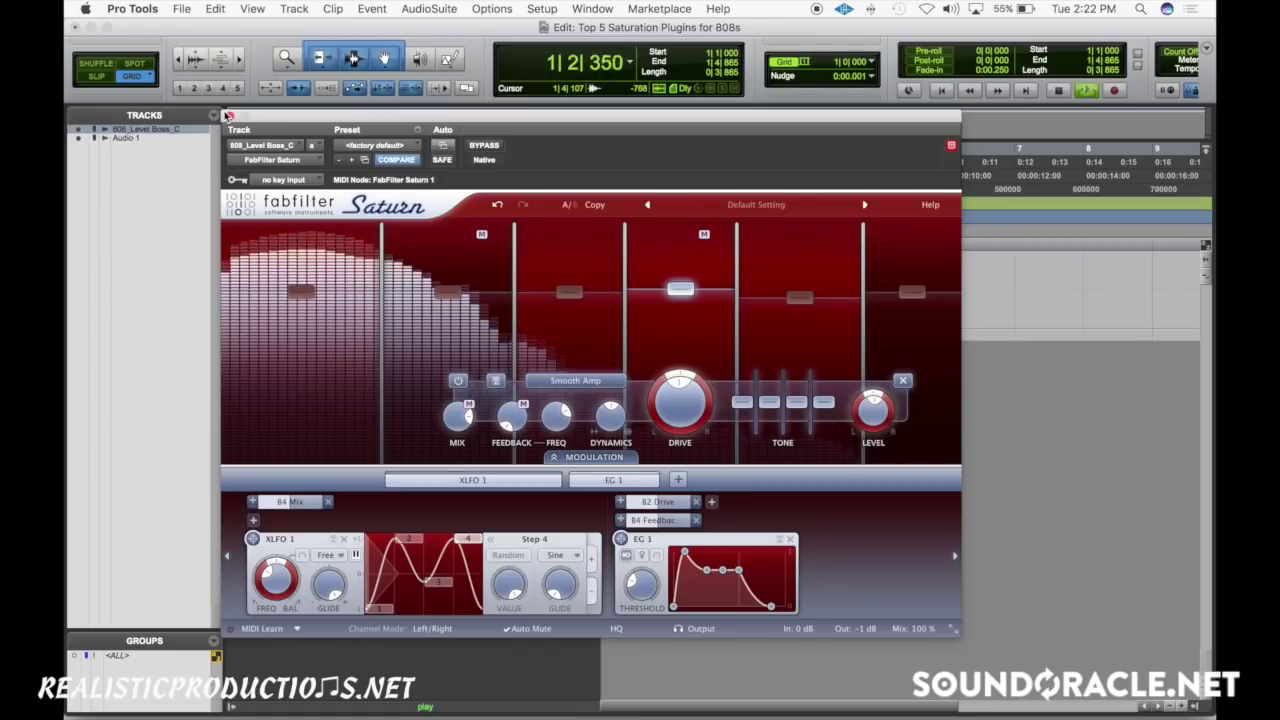
key("space")
key("space")
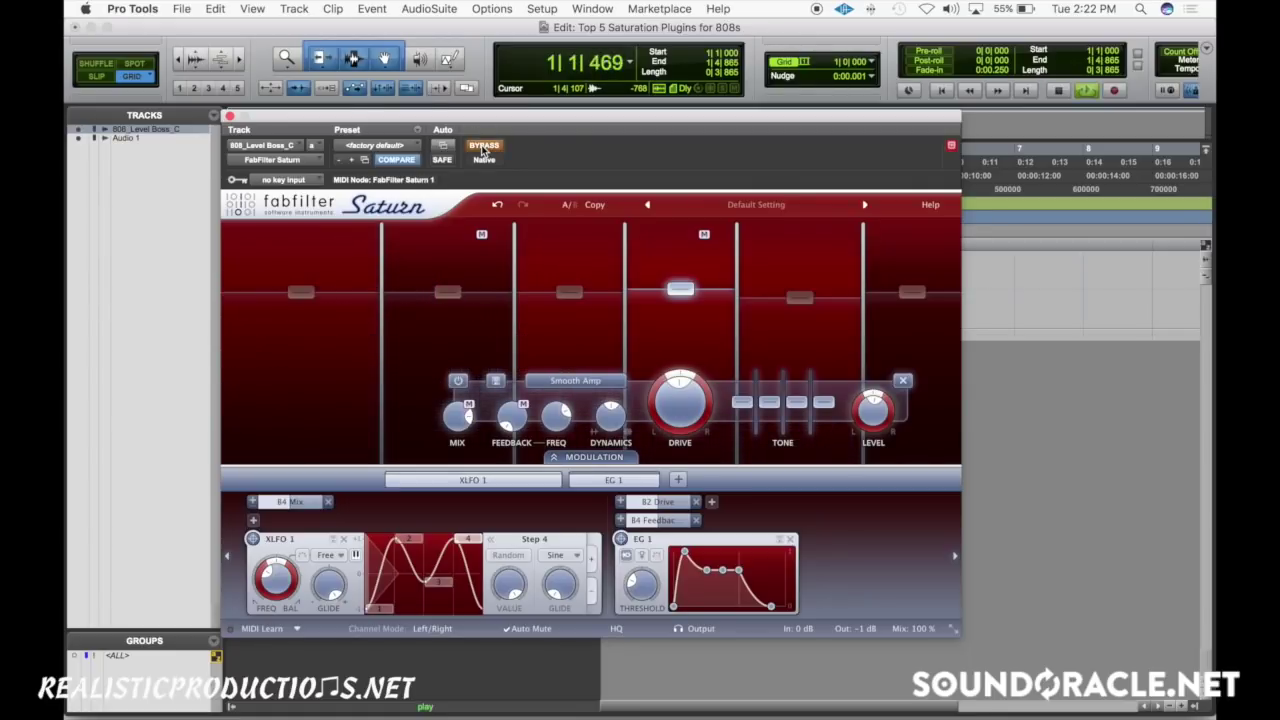
left_click(484, 146)
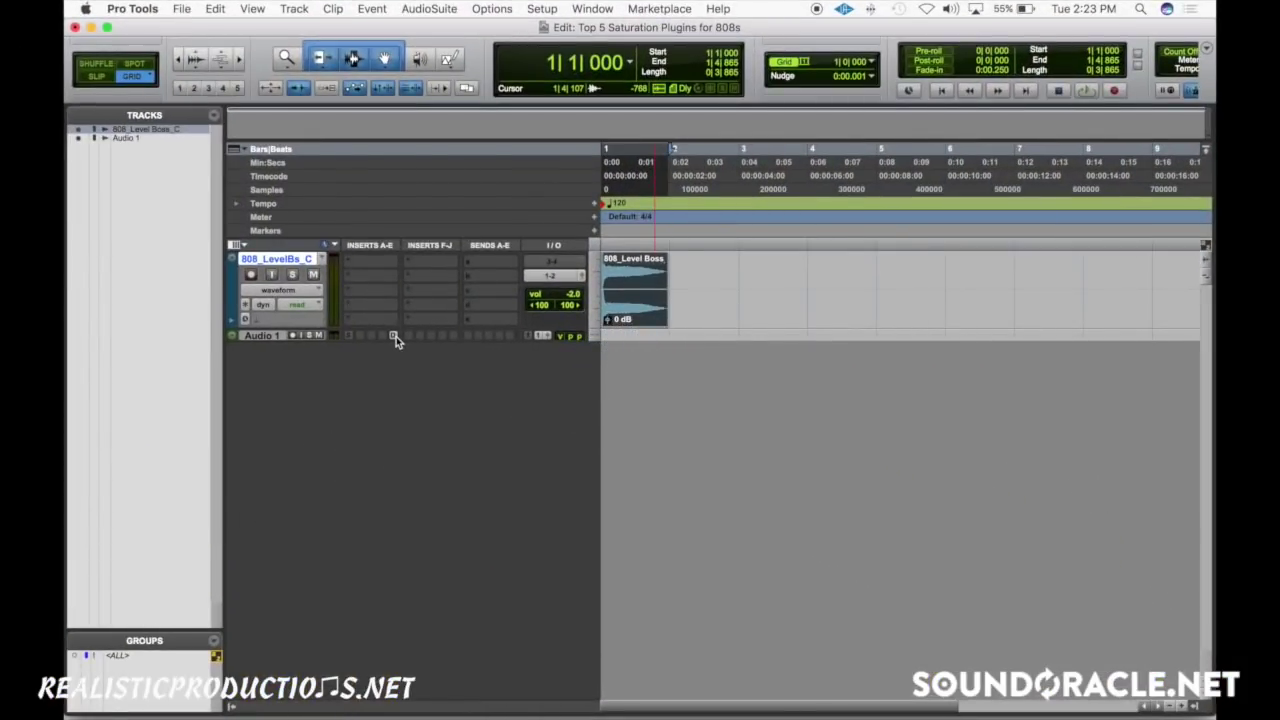
- Put the Decapitator plug-in on the 808 track, and try its drive knob before returning it to 0
left_click(394, 335)
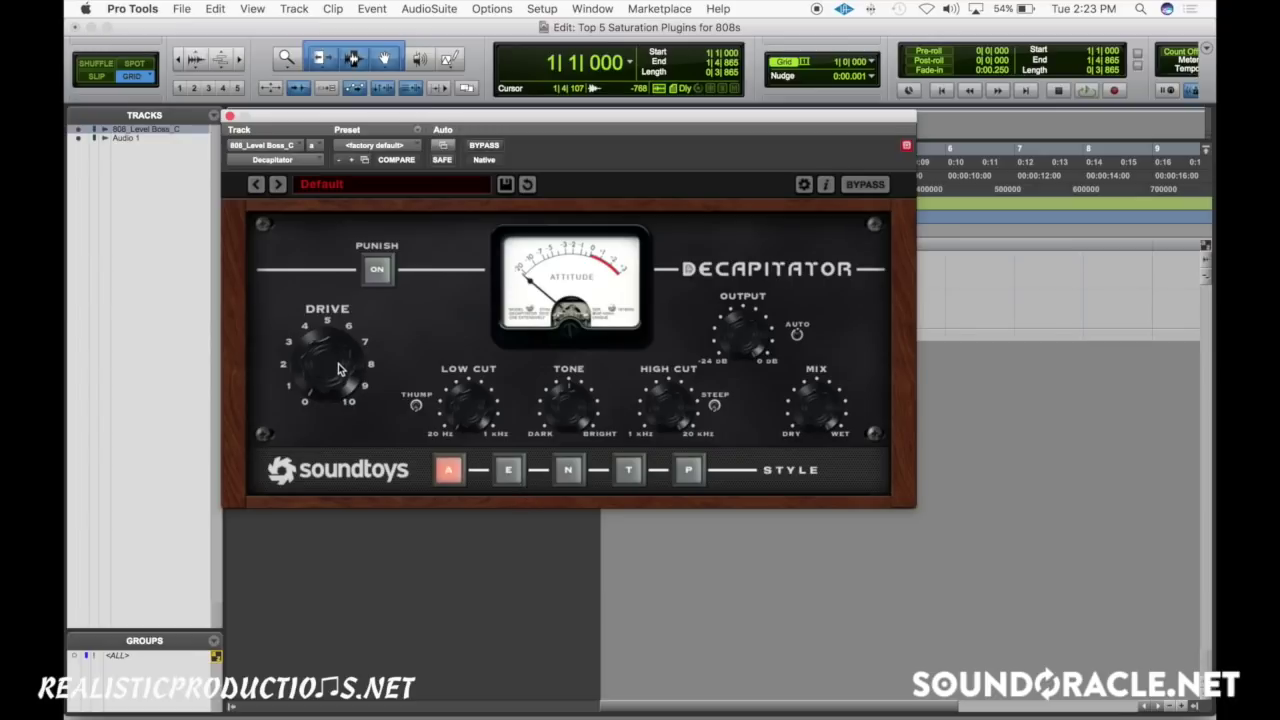
left_click_drag(330, 372, 335, 360)
left_click_drag(333, 364, 338, 348)
left_click_drag(332, 378, 320, 427)
- Try Decapitator's N style, return to the A style, and try the tone knob
left_click(566, 470)
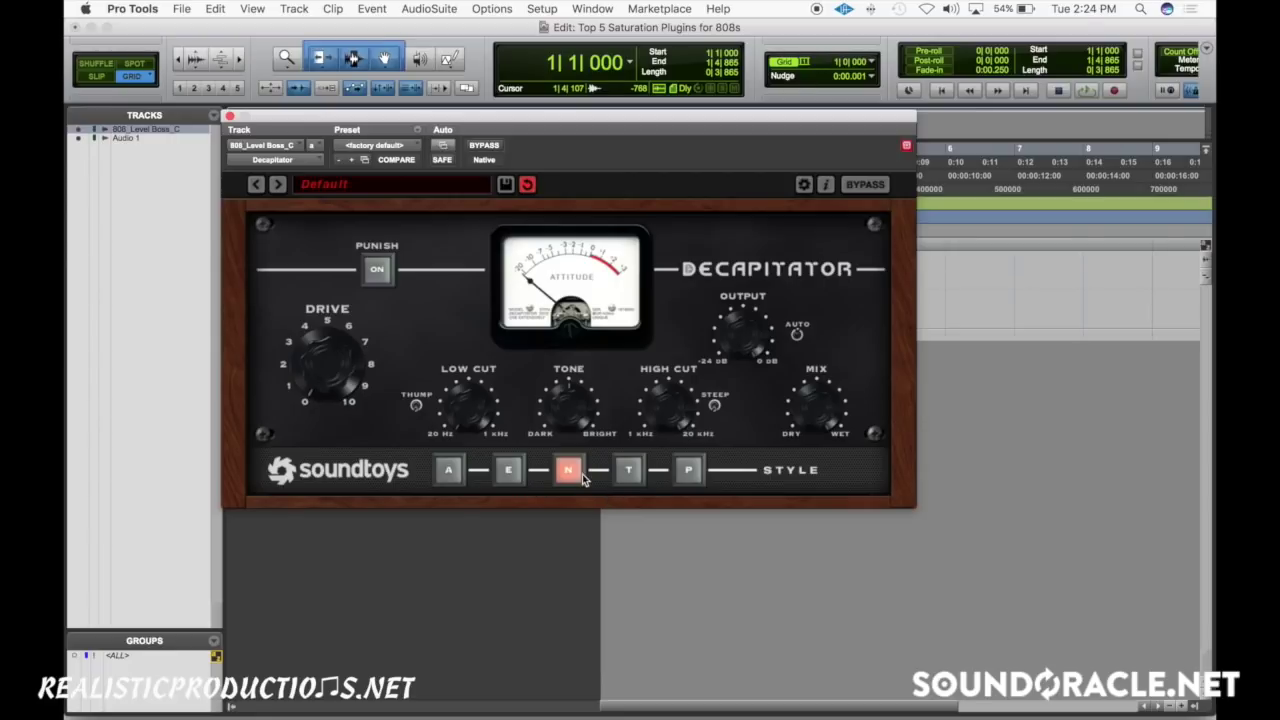
left_click(447, 472)
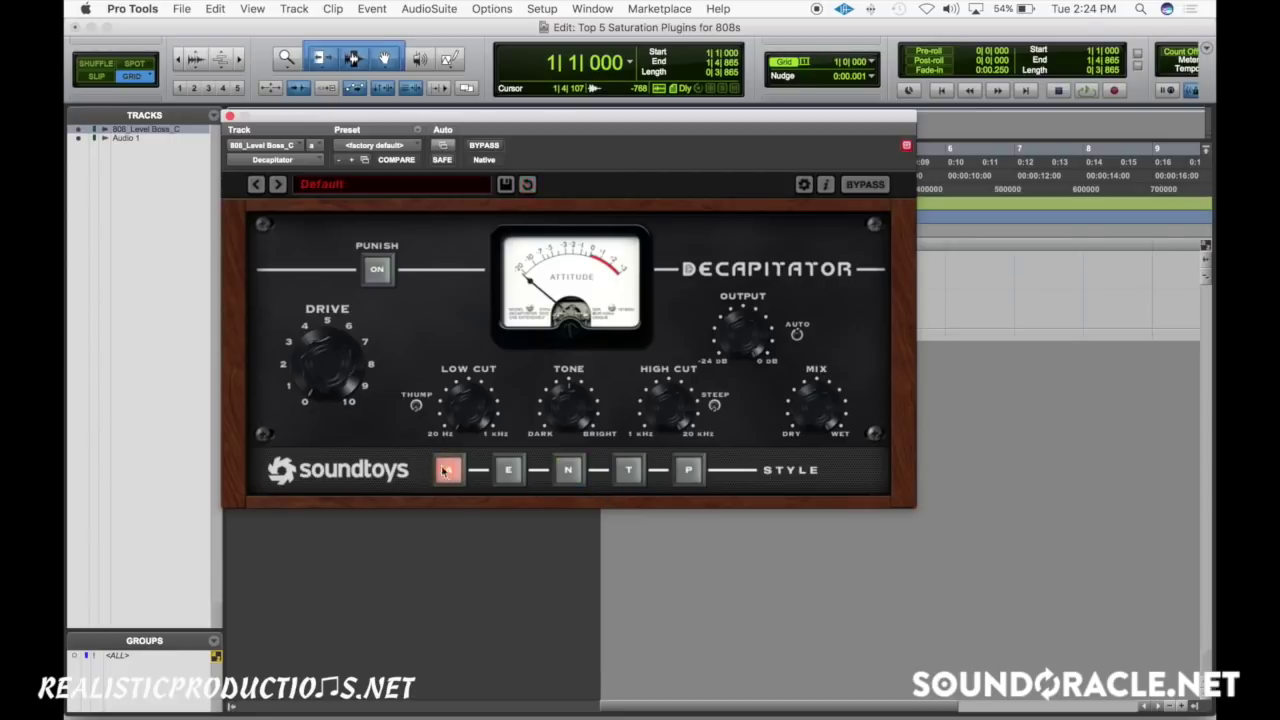
mouse_move(573, 405)
left_mouse_down()
mouse_move(571, 418)
mouse_move(578, 356)
mouse_move(572, 408)
left_mouse_up()
- Play the 808, raise the drive to about 2, and audition styles E, N and T before settling on P
key("space")
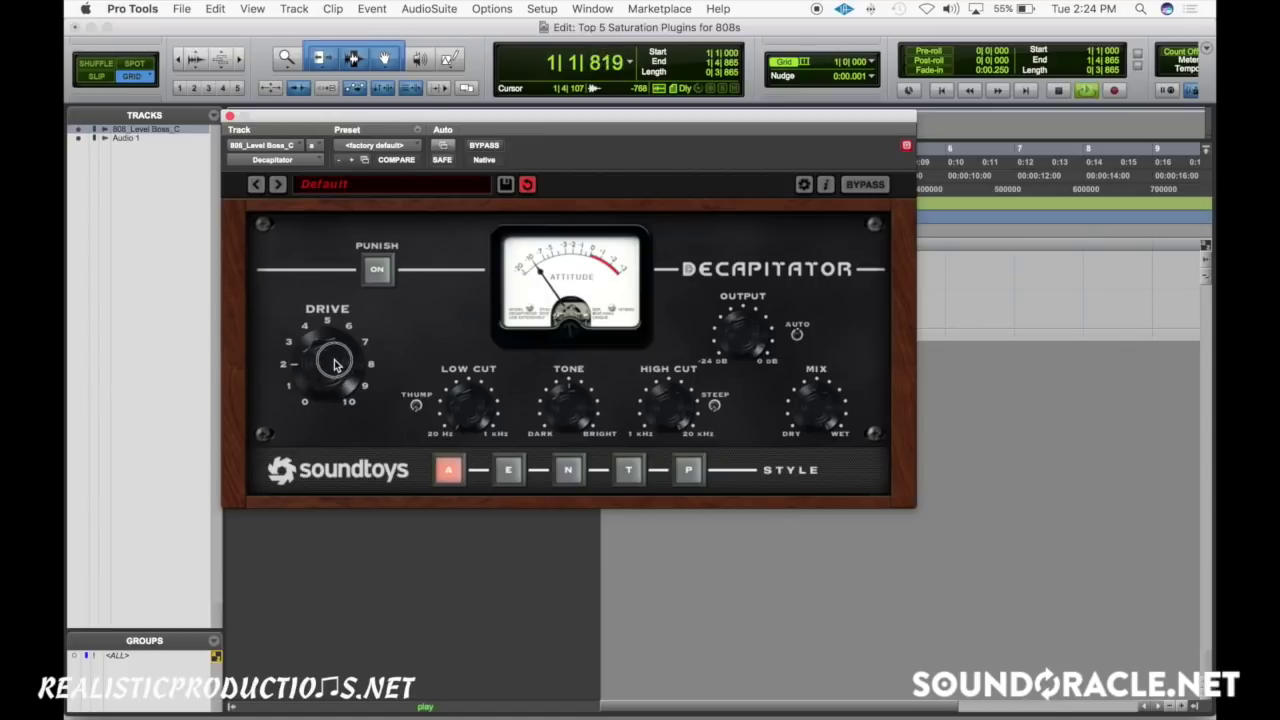
left_click(522, 469)
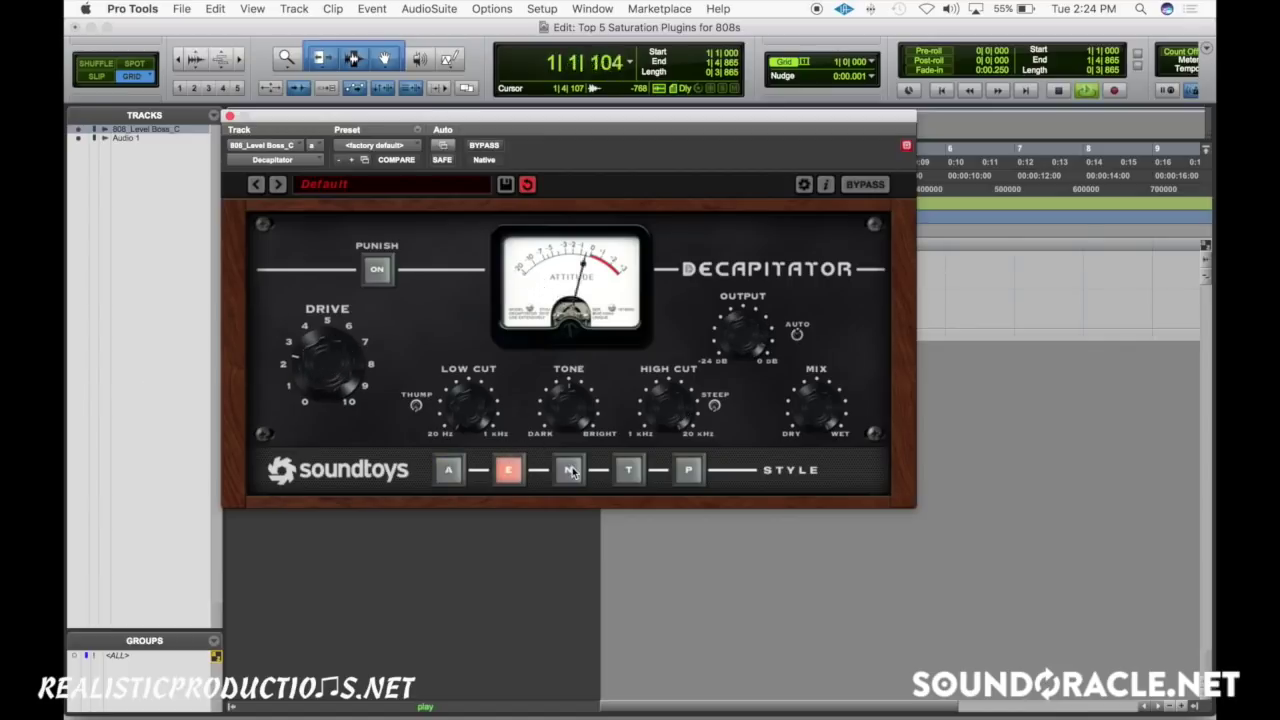
left_click(570, 470)
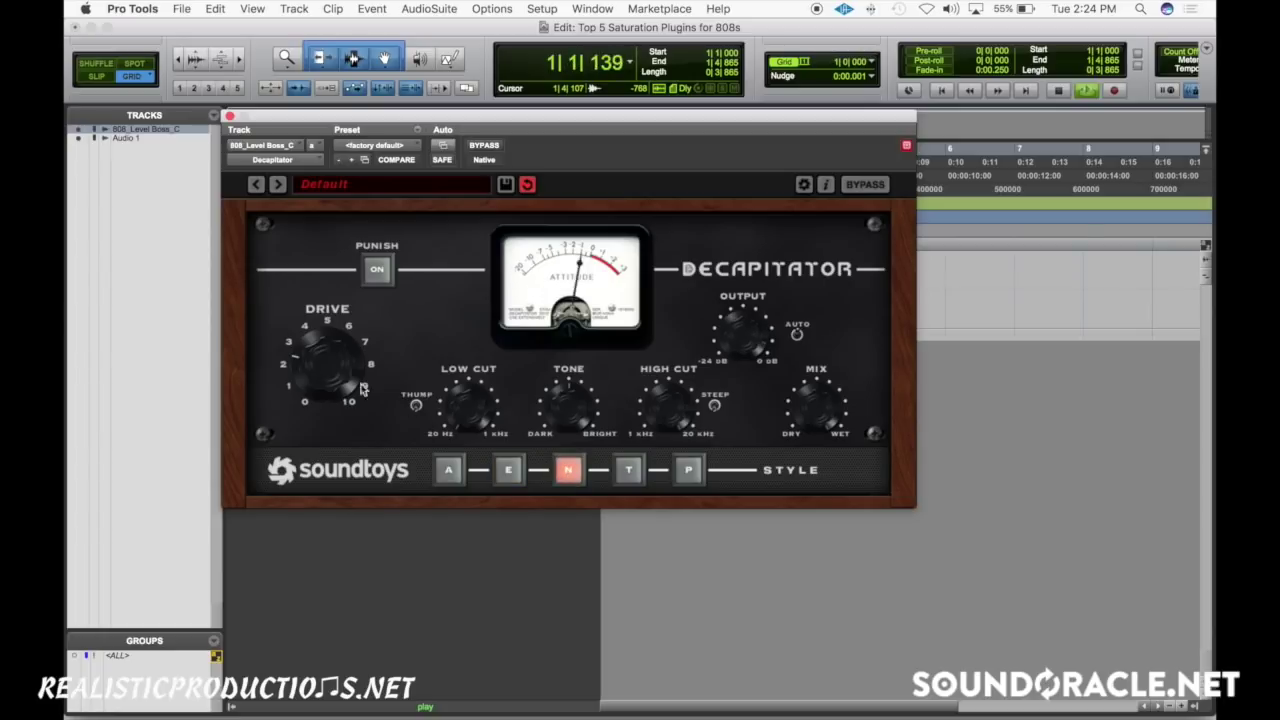
left_click(628, 471)
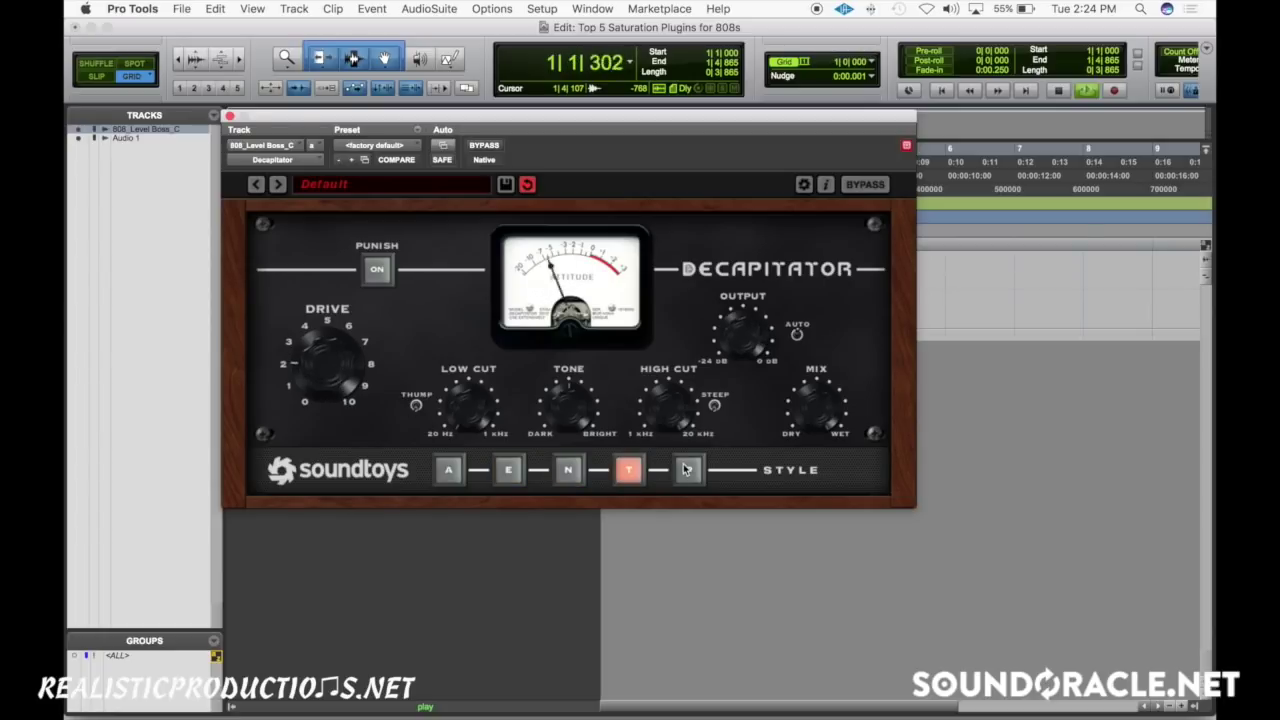
left_click(693, 476)
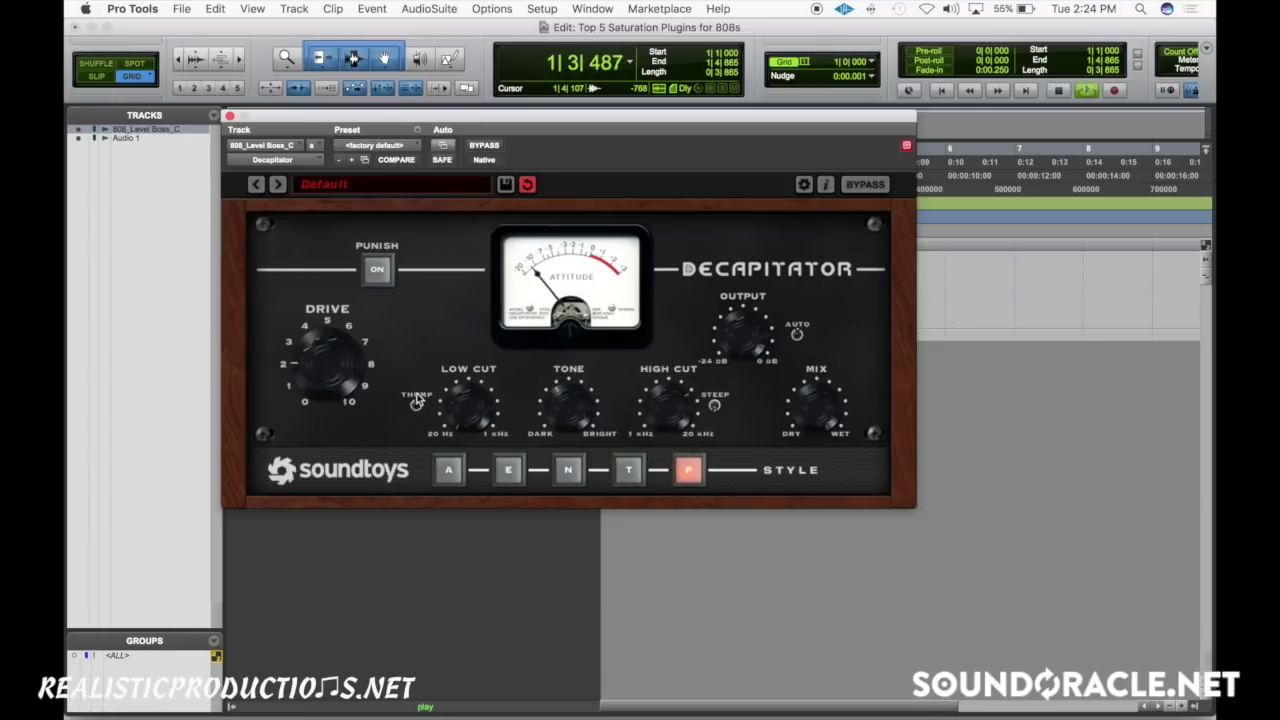
- Turn on Punish during playback, and try the mix knob while stopped before playing the 808 again
left_click(380, 270)
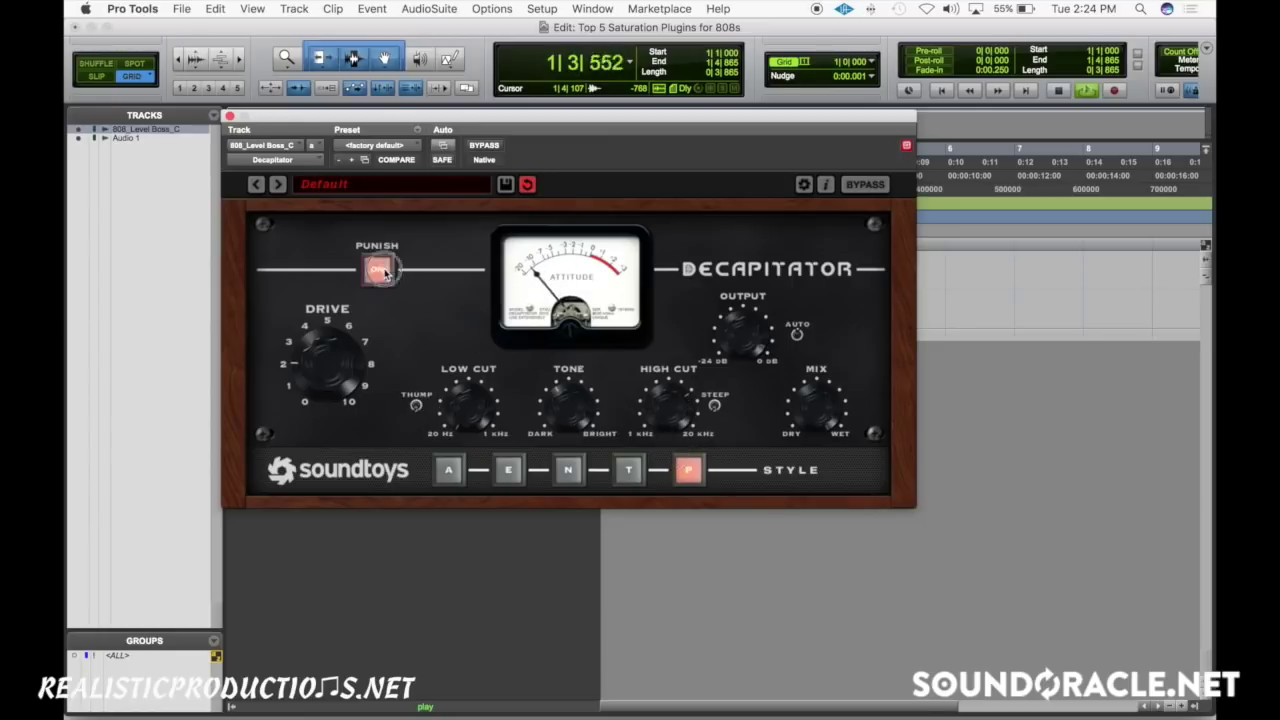
key("space")
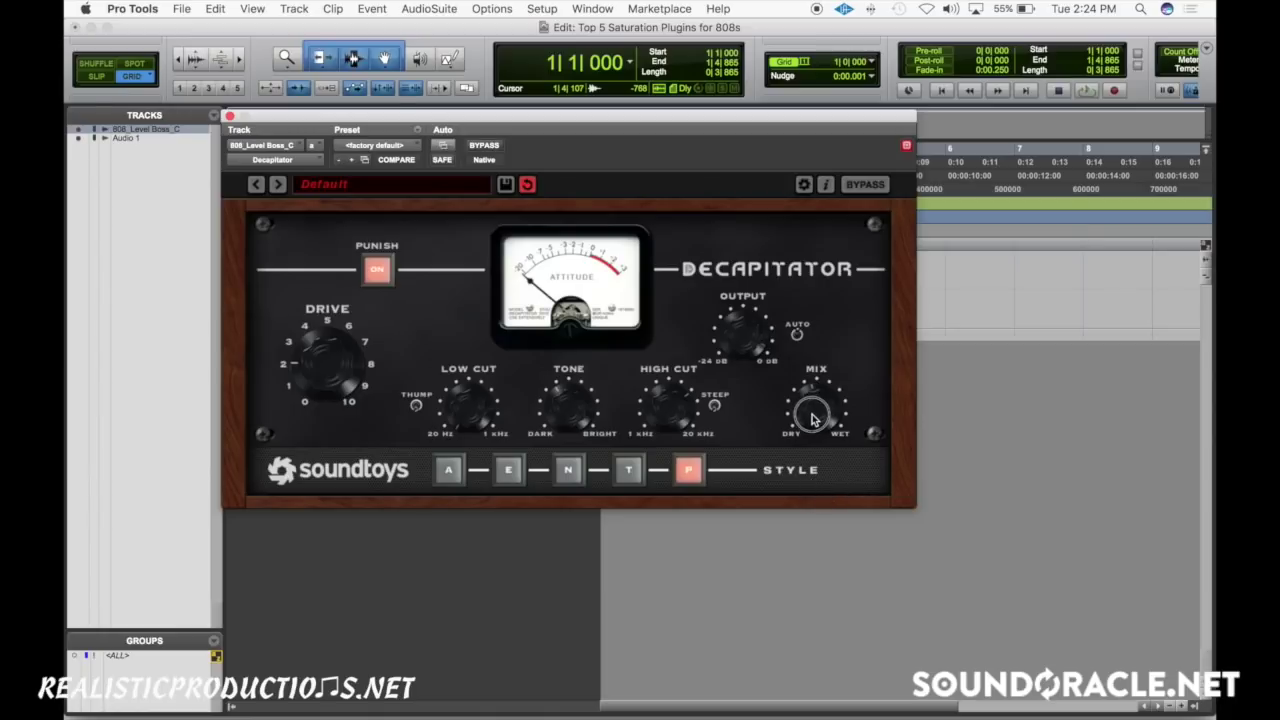
left_click_drag(810, 412, 815, 414)
key("space")
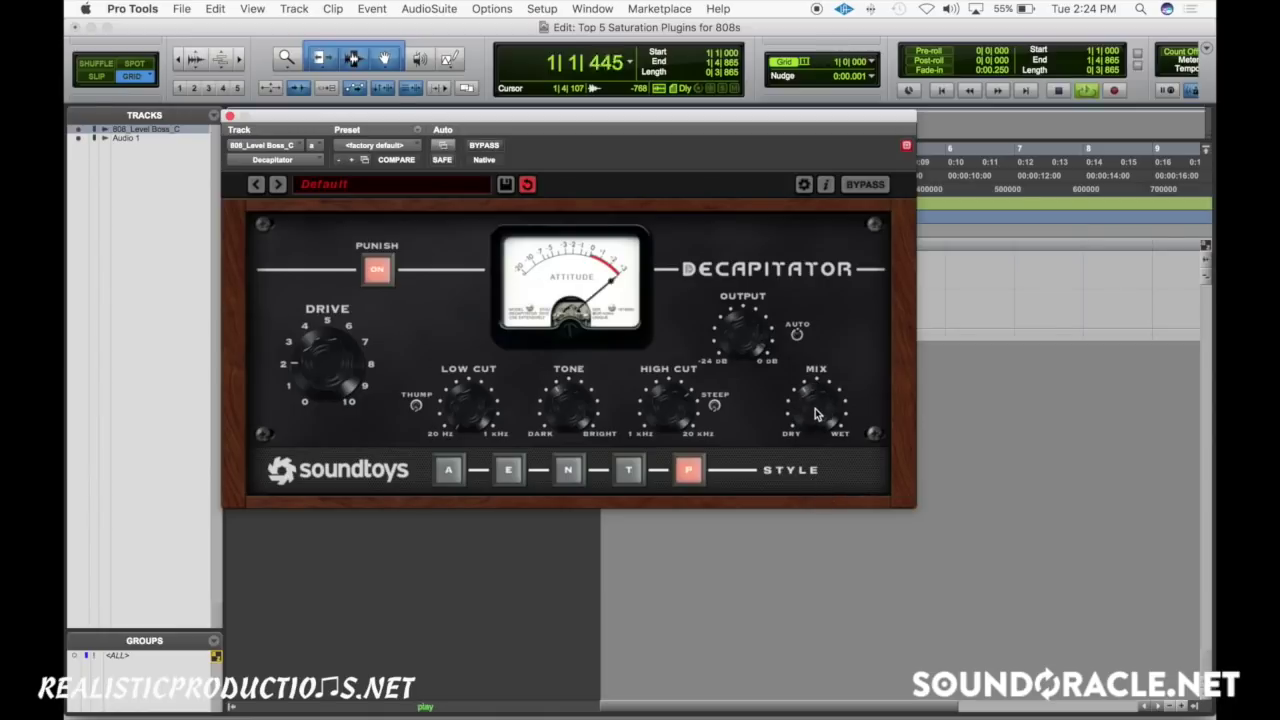
- Switch Decapitator's bypass on and off during playback to compare the dry and saturated 808
left_click(486, 146)
left_click(485, 145)
left_click(483, 143)
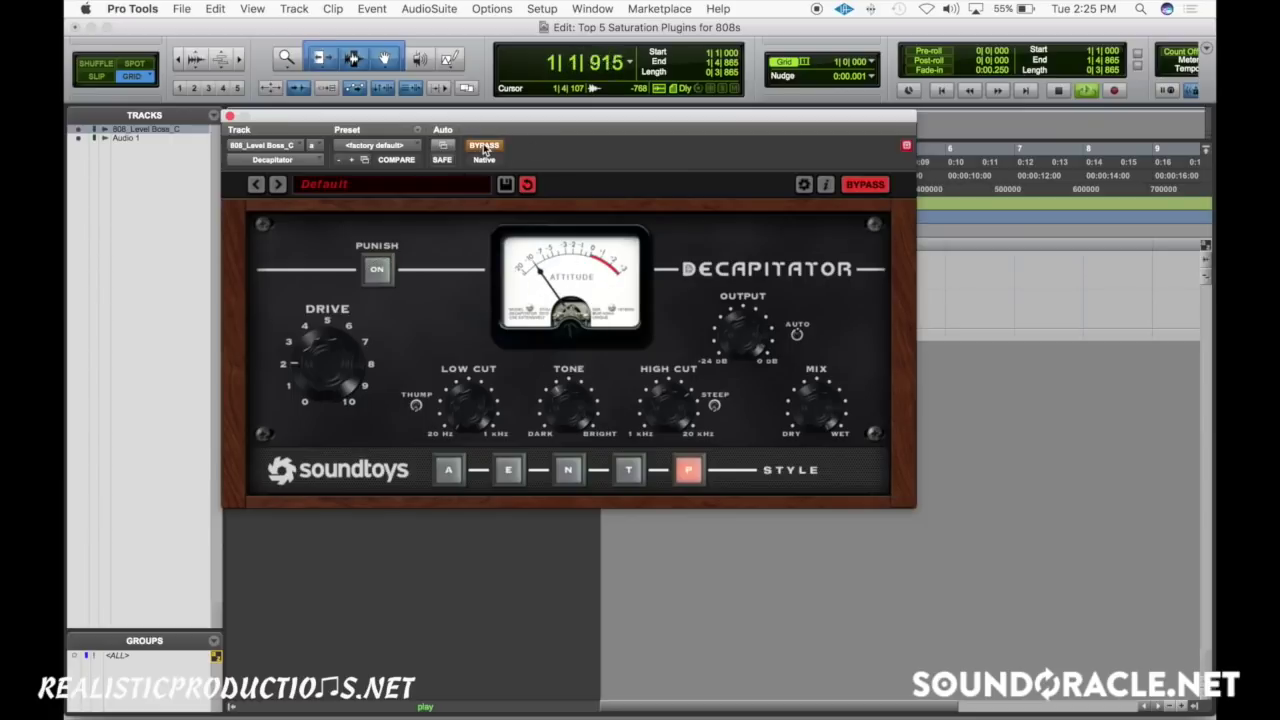